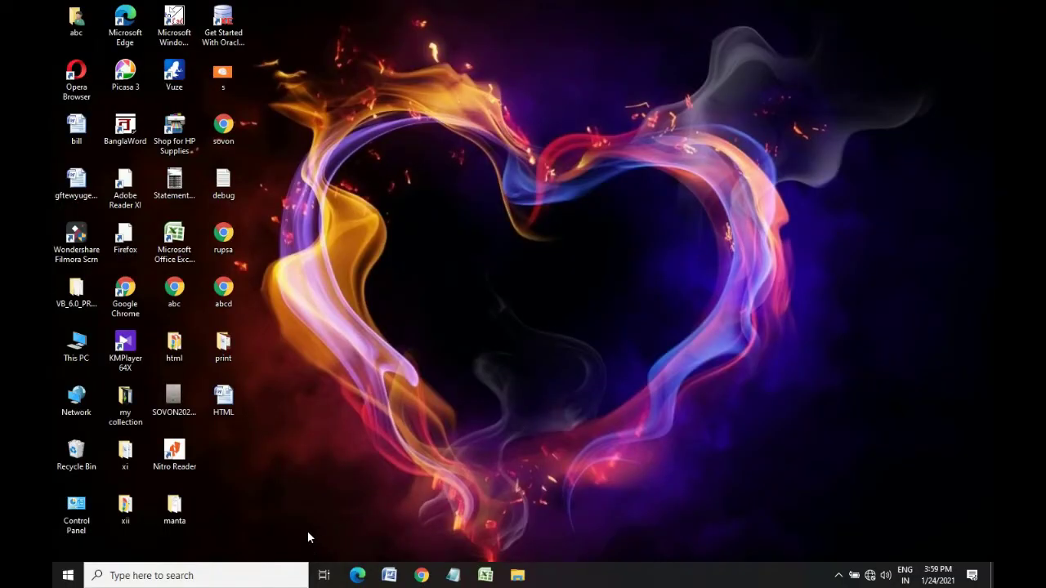
Open the Windows 10 taskbar search panel showing top apps
left_click(164, 576)
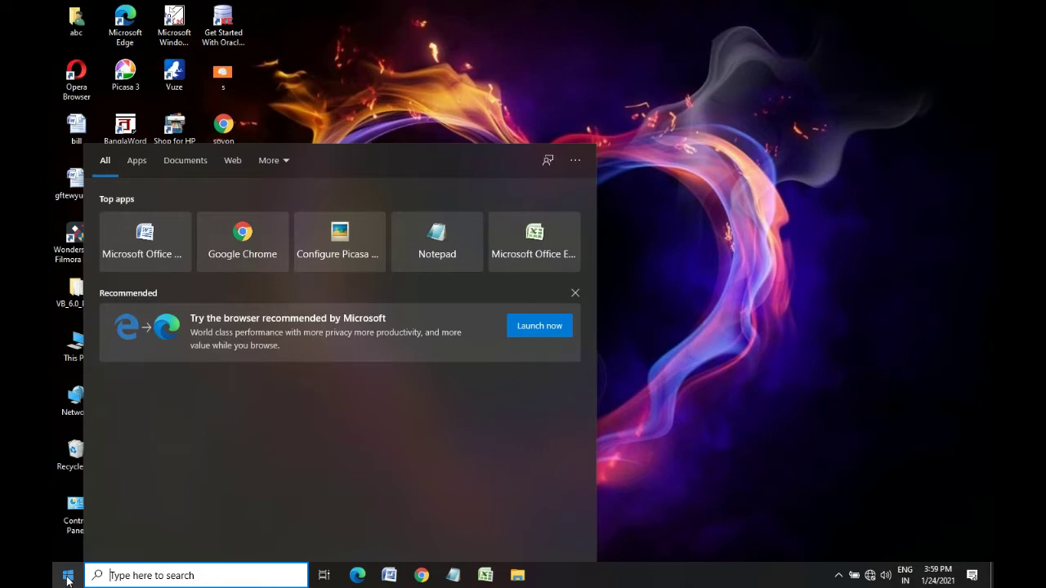
Launch Word 2007 from the Start menu's Microsoft Office folder, maximize it, then close it
left_click(68, 579)
left_click(66, 577)
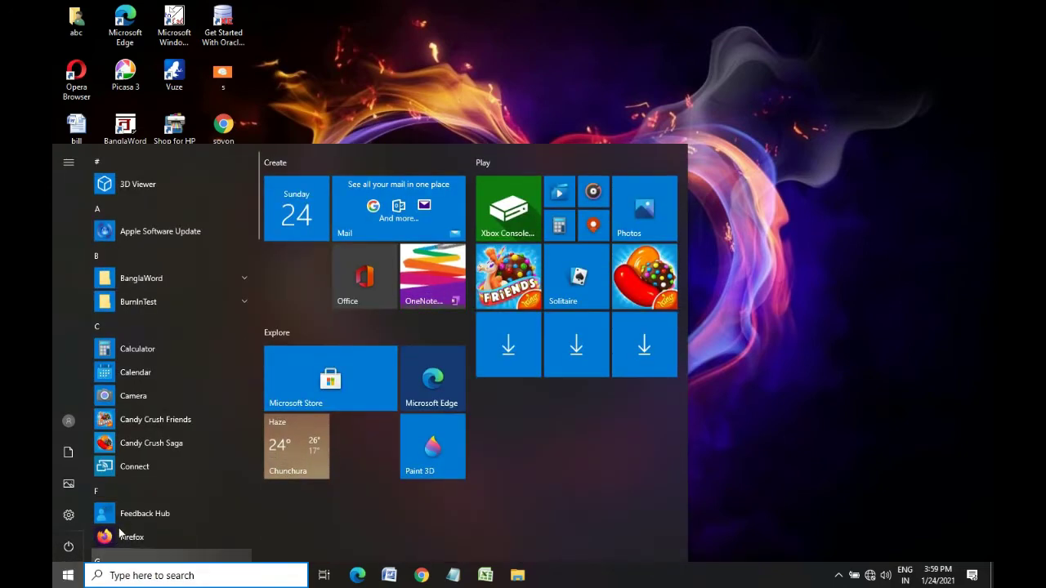
scroll(140, 376, "down", 3)
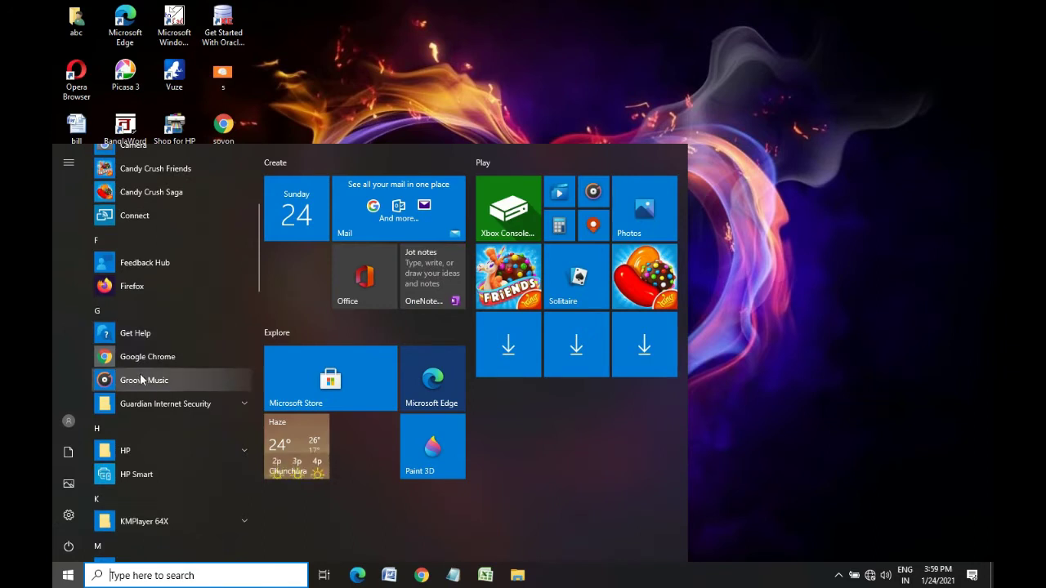
scroll(142, 394, "down", 2)
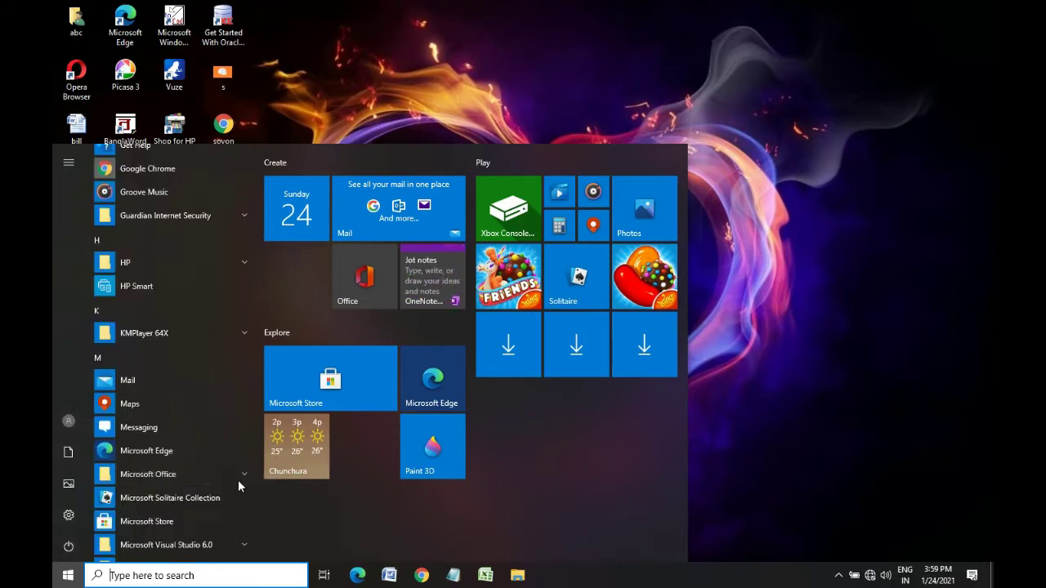
left_click(144, 475)
scroll(144, 475, "down", 5)
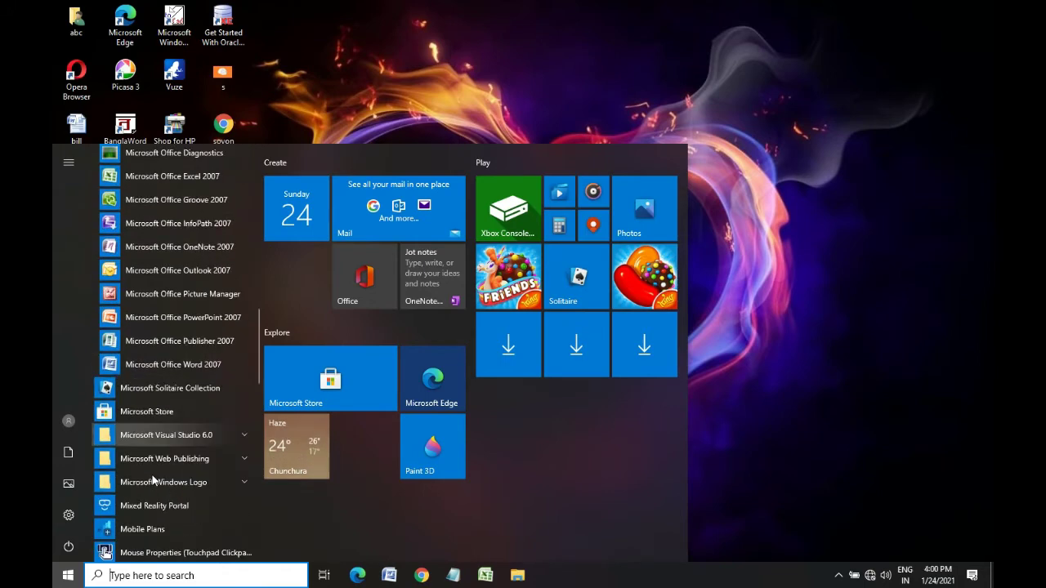
left_click(188, 365)
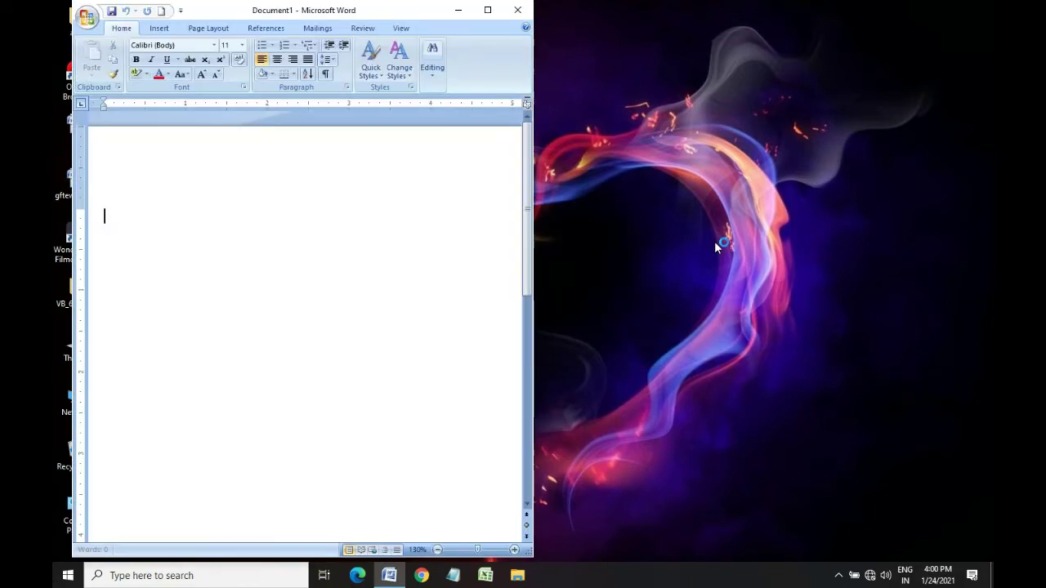
left_click(500, 9)
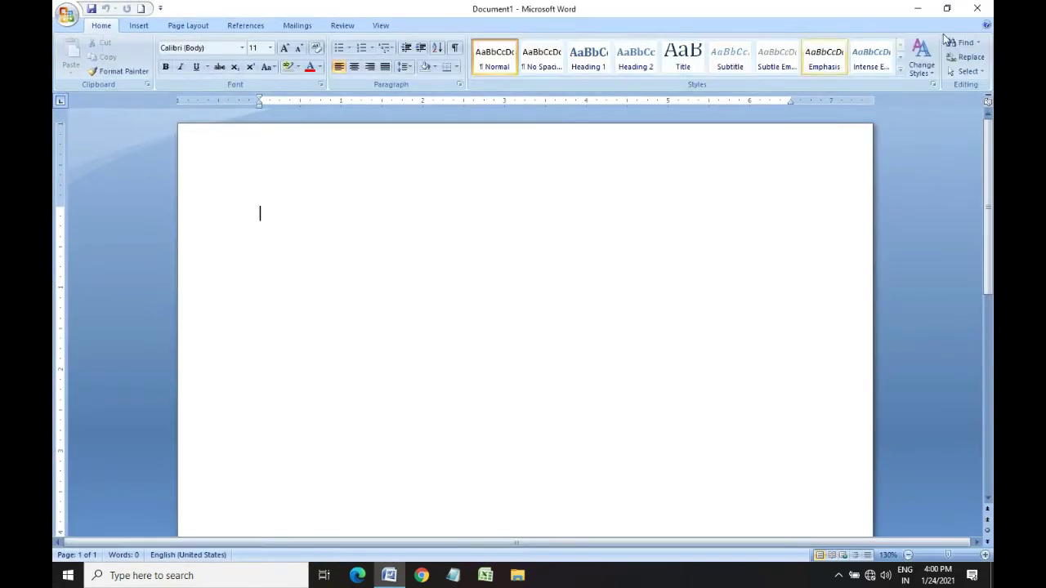
left_click(977, 9)
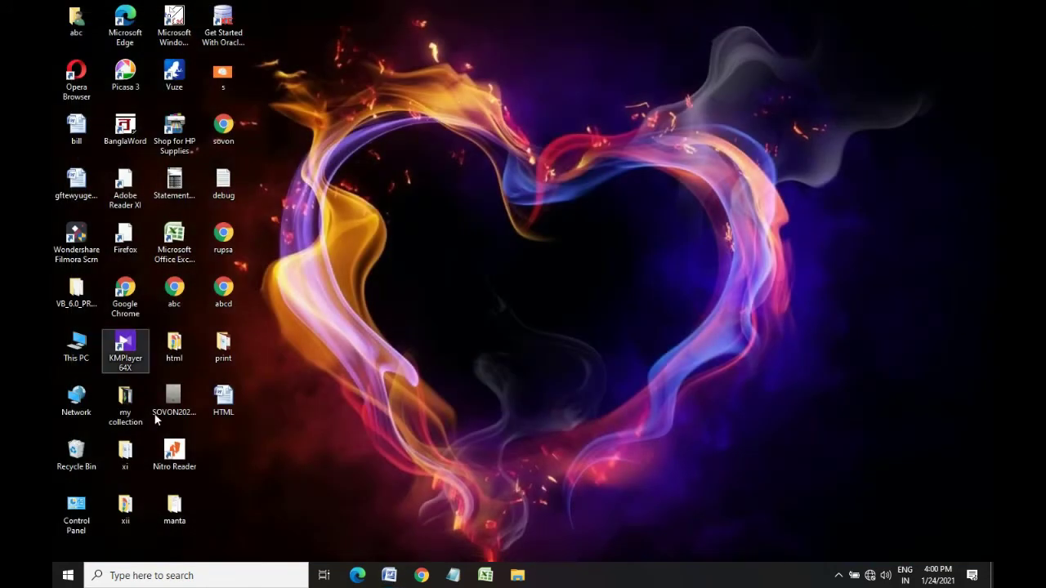
Search for 'winword' and launch Word 2007 with a blank Document1
left_click(125, 577)
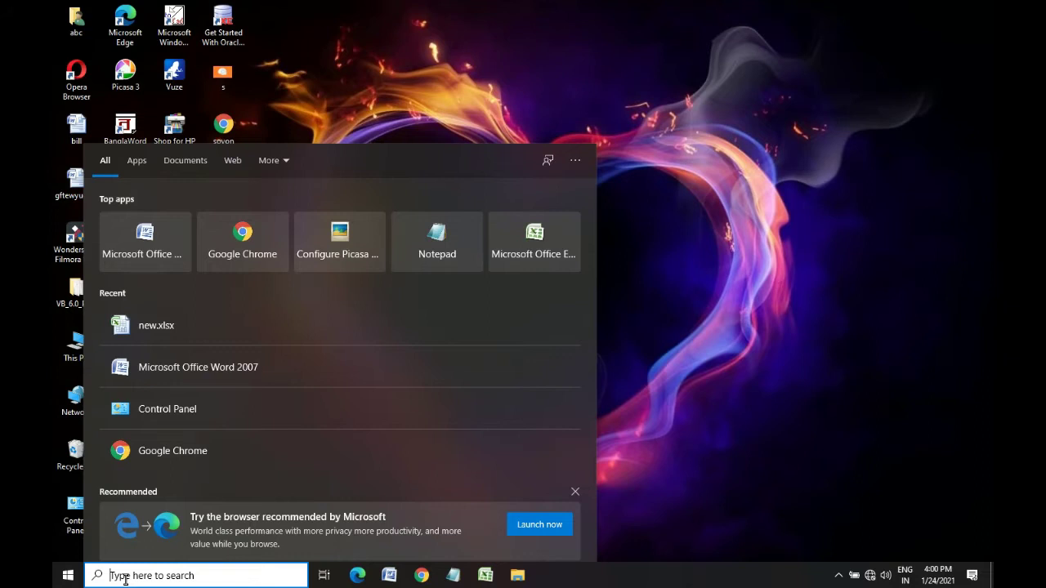
type("winwo")
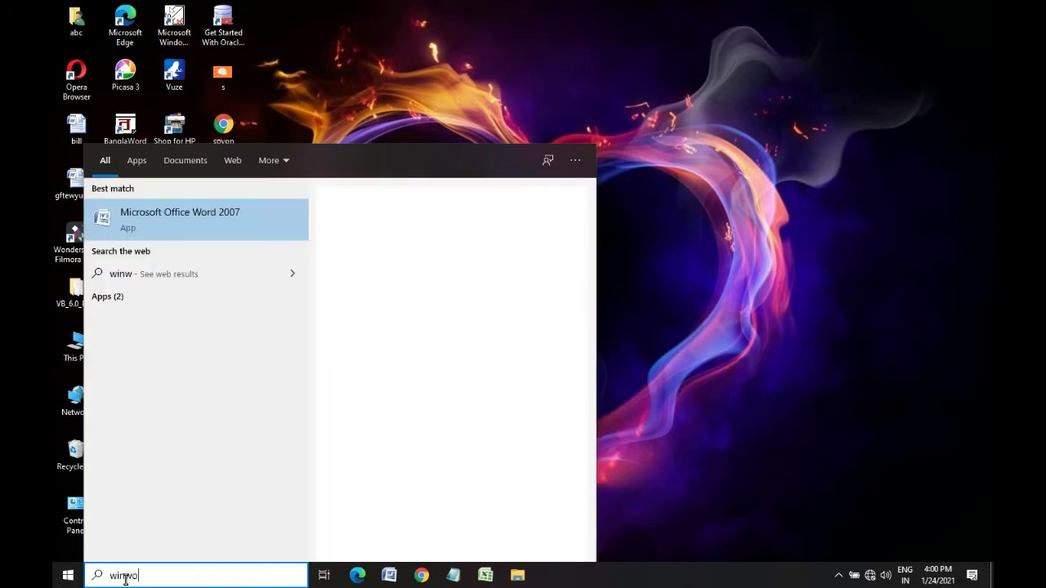
type("rd")
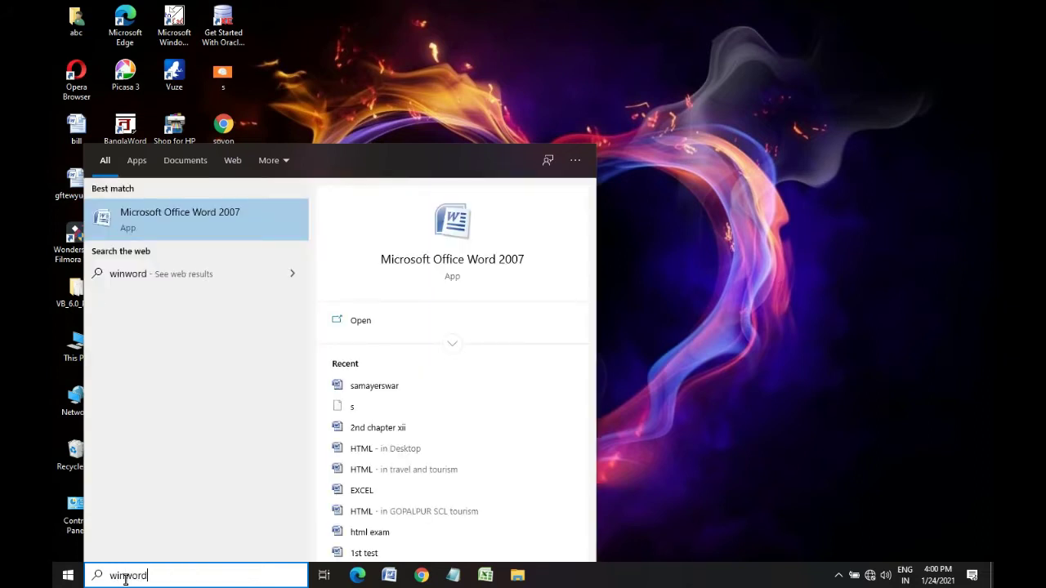
key("Return")
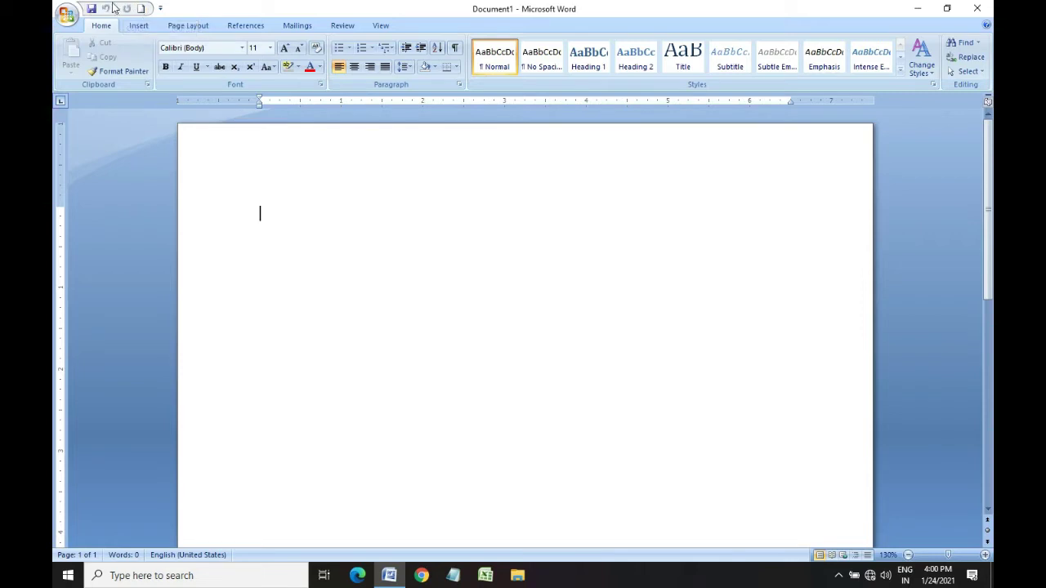
left_click(160, 8)
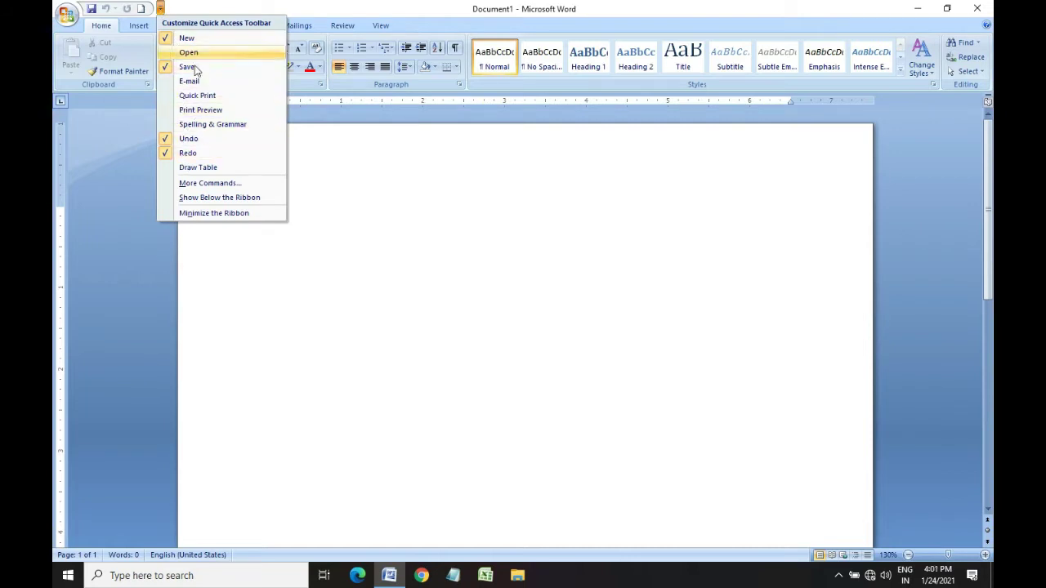
left_click(194, 6)
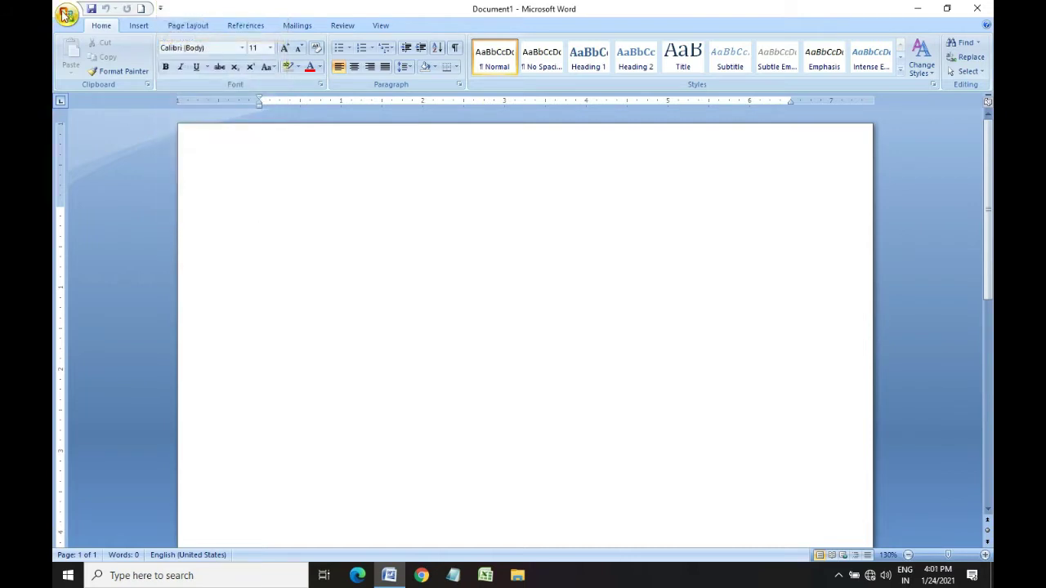
left_click(66, 16)
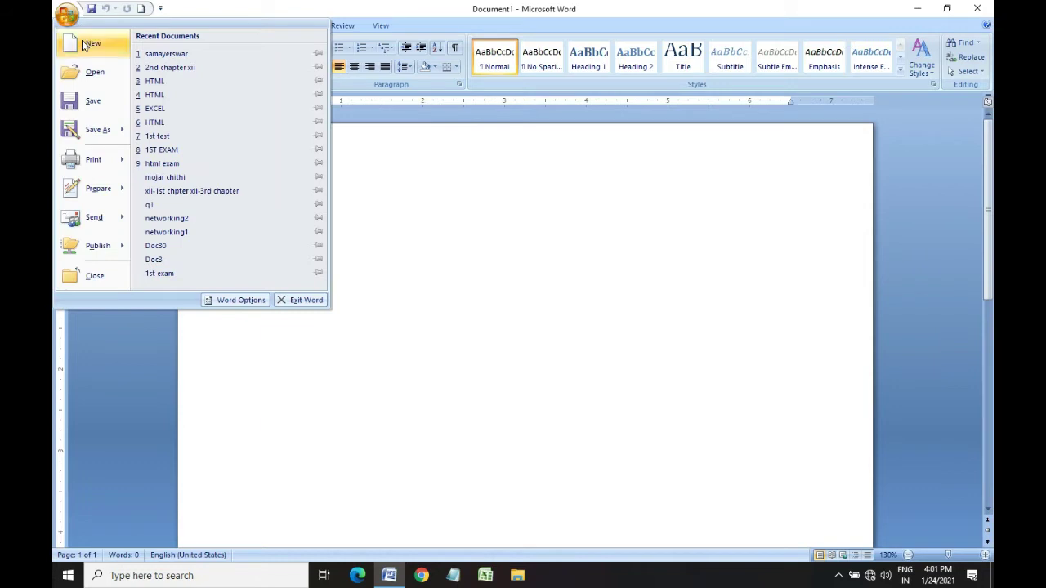
mouse_move(92, 168)
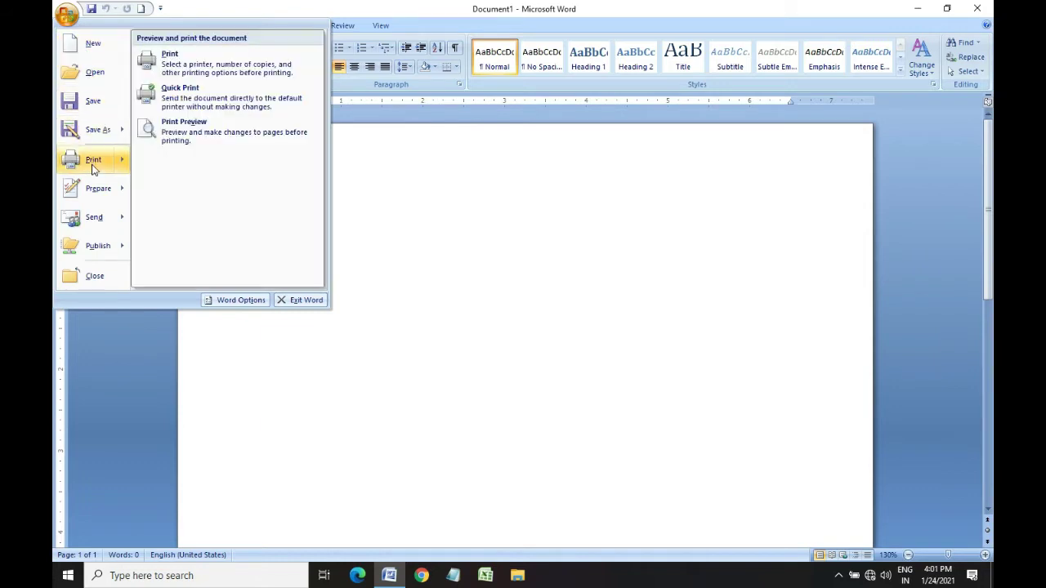
mouse_move(95, 218)
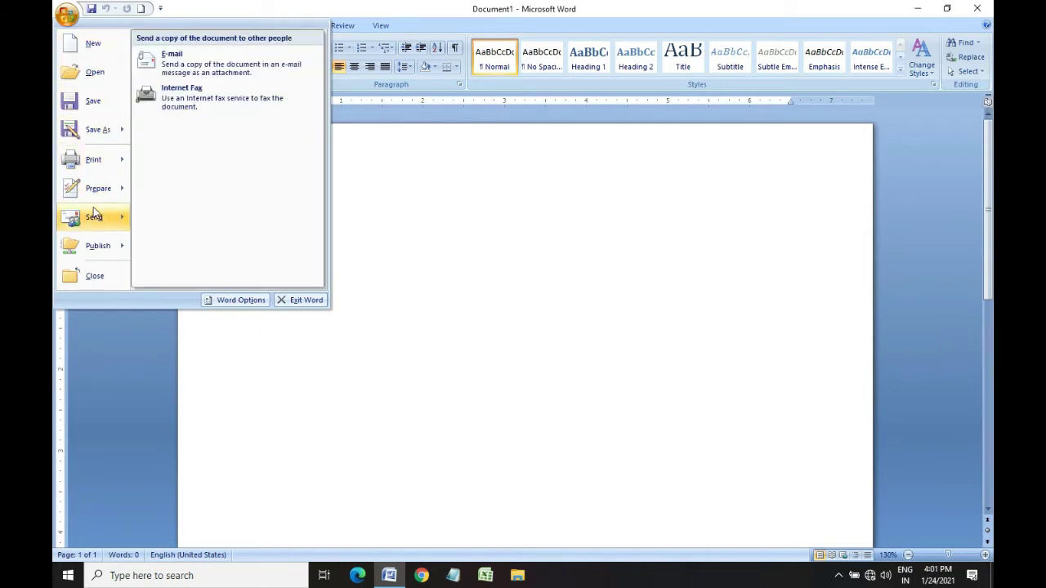
left_click(413, 189)
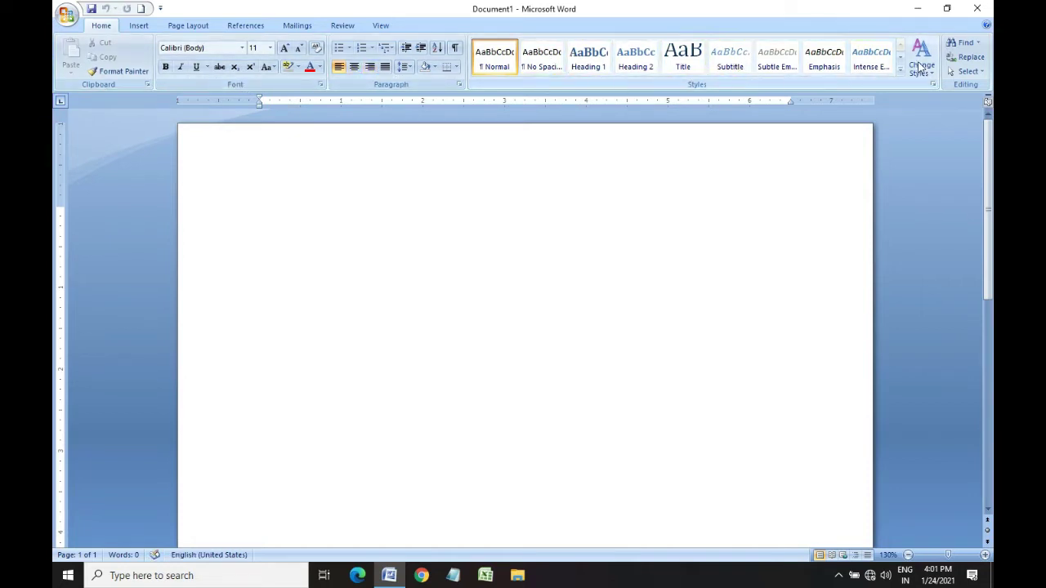
left_click(144, 27)
left_click(191, 30)
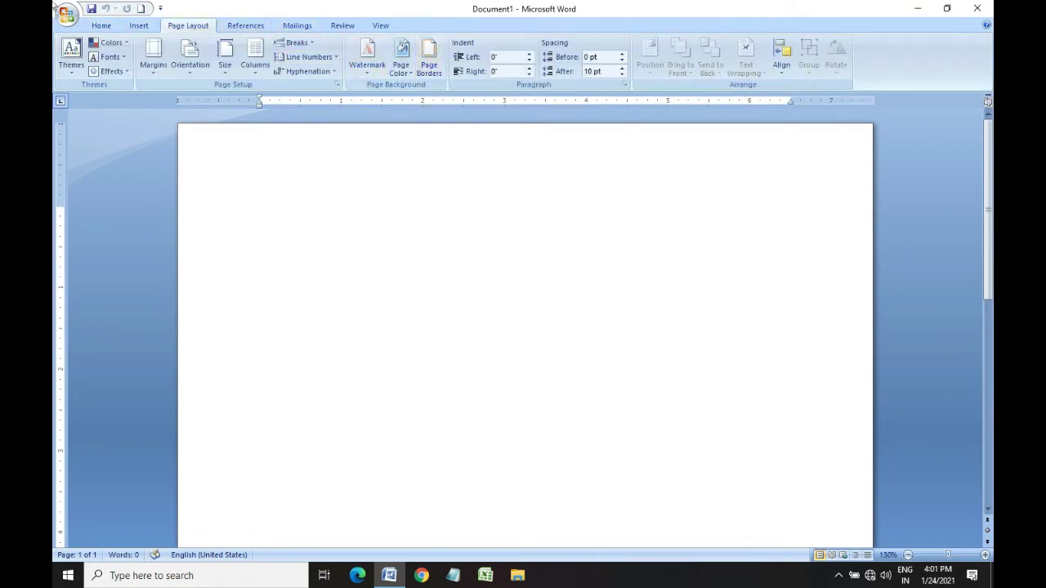
left_click(100, 28)
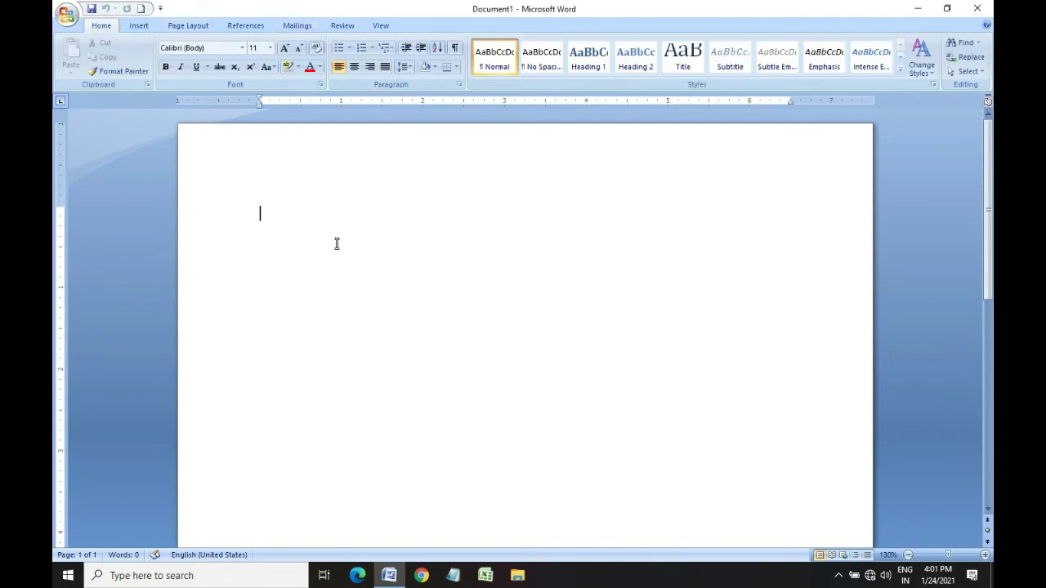
Type the sample text 'vbfbvbfbfbgbdfgb' and set it to the Algerian font
type("vbfbvbfbfbgbdf")
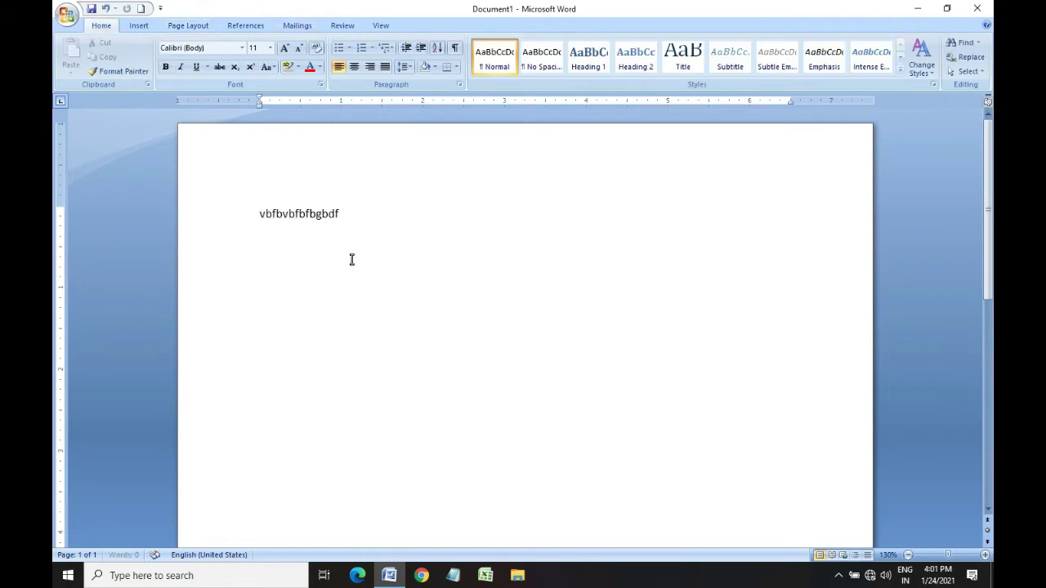
type("gb")
left_click_drag(255, 212, 360, 214)
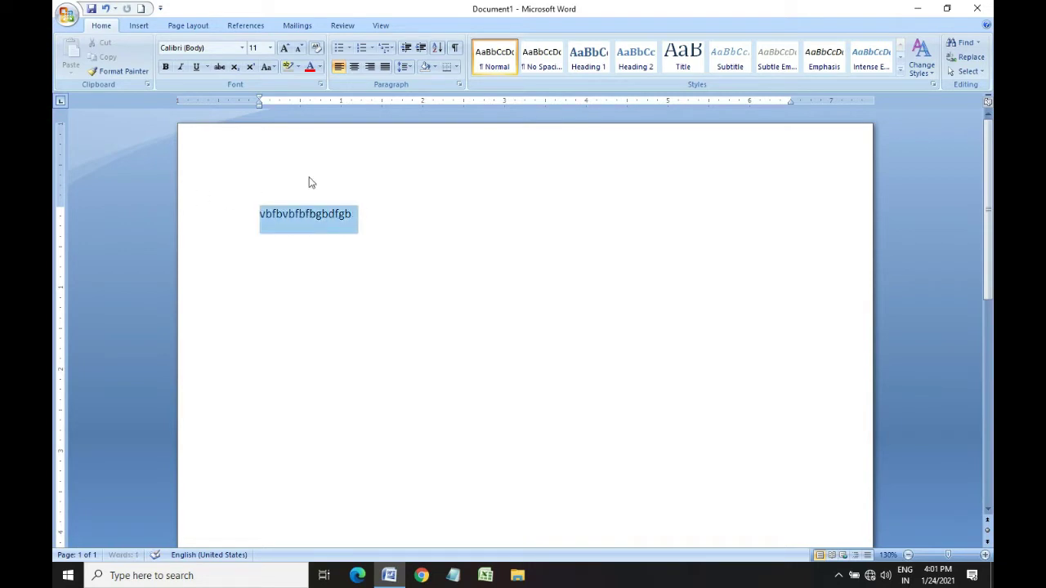
left_click(242, 48)
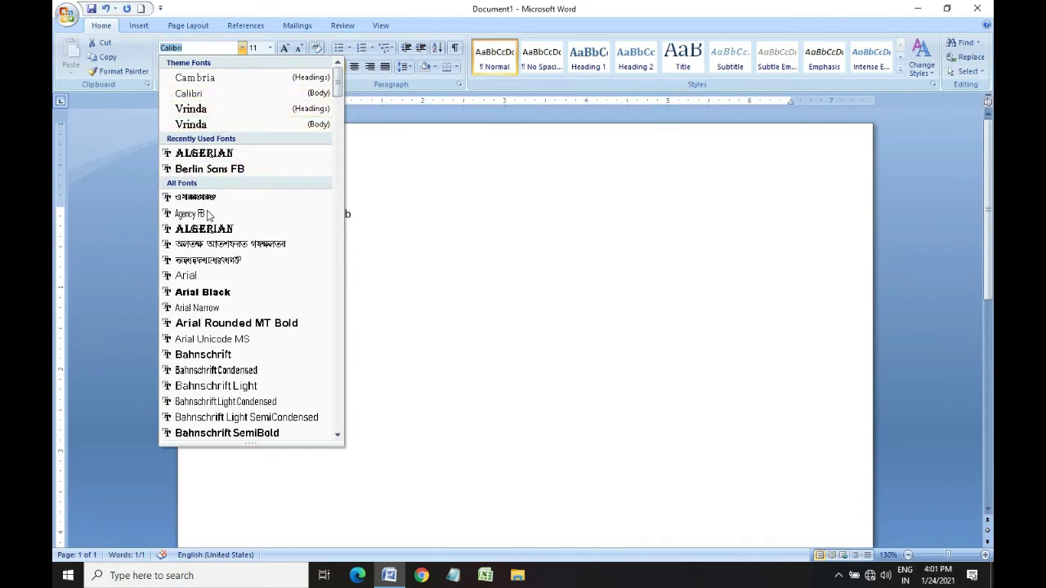
left_click(208, 154)
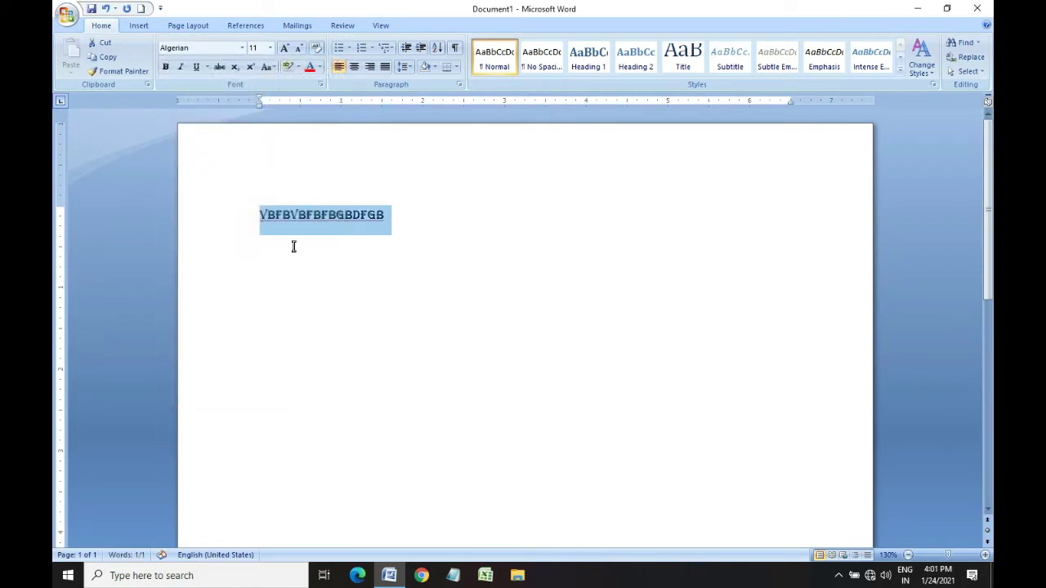
Make the sample text bold and strikethrough at 22 pt
left_click(273, 48)
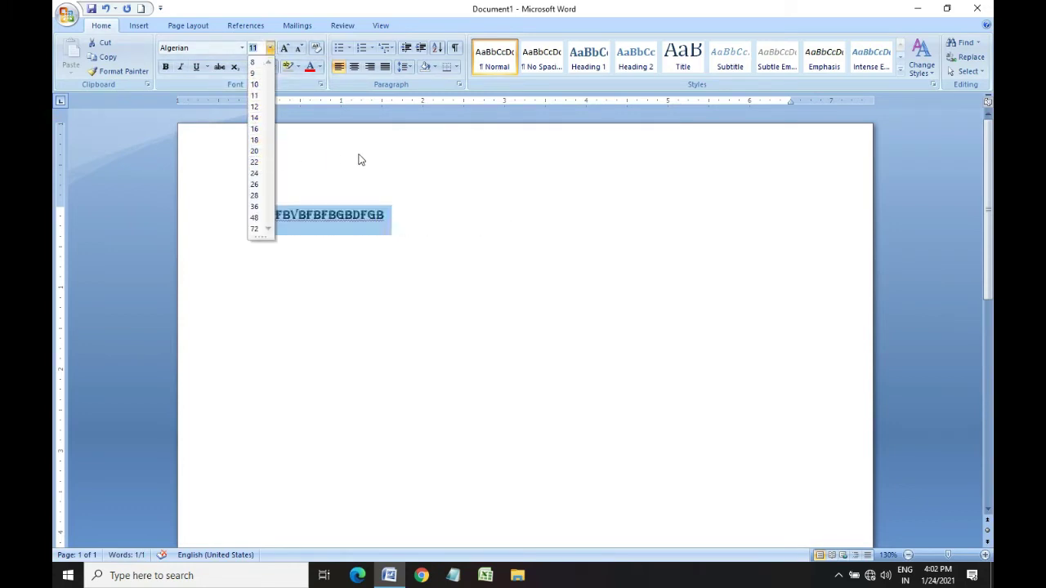
left_click(300, 76)
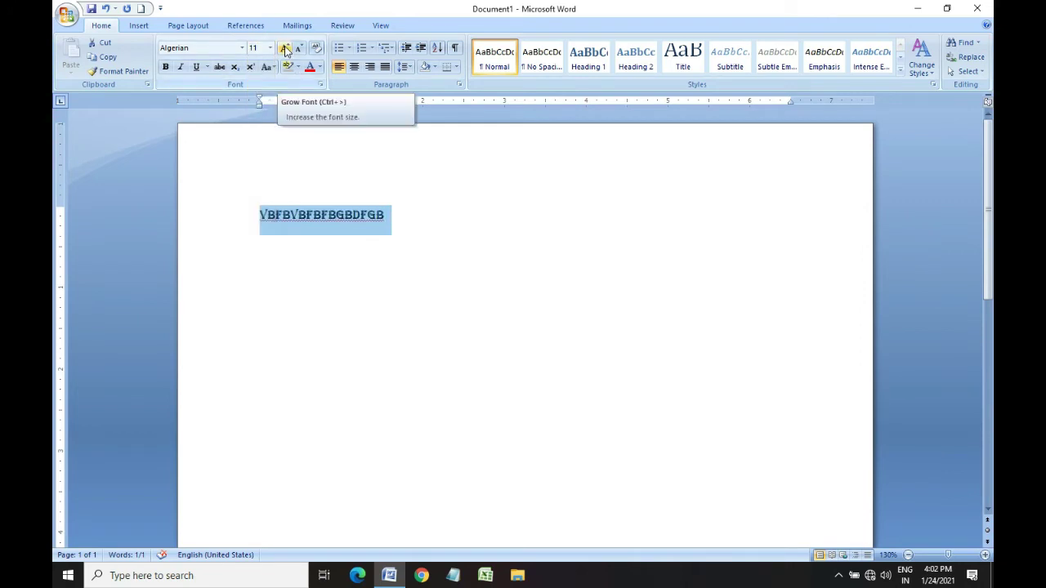
left_click(285, 50)
left_click(285, 50)
left_click(286, 51)
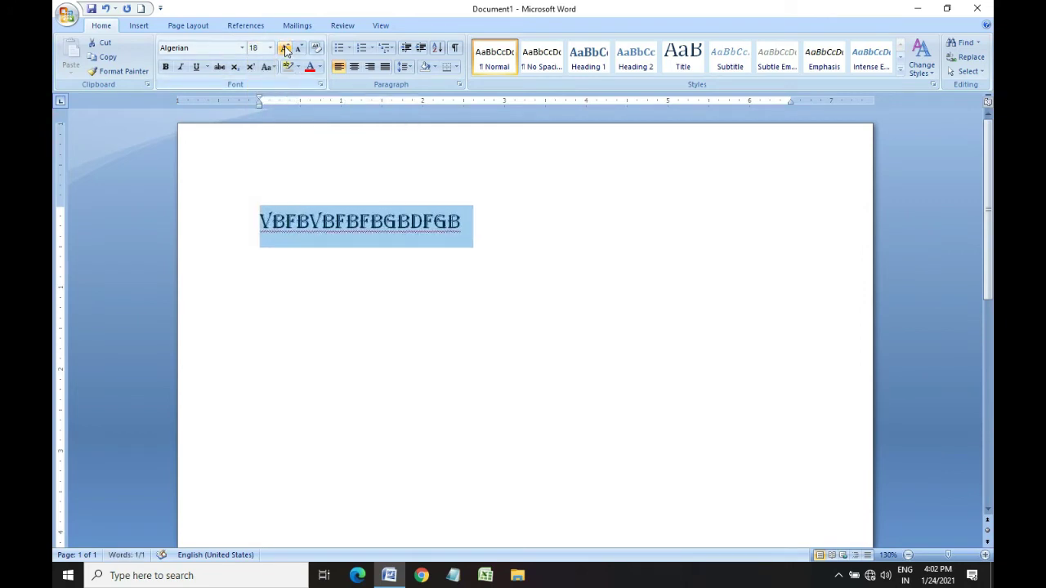
left_click(299, 49)
left_click(300, 50)
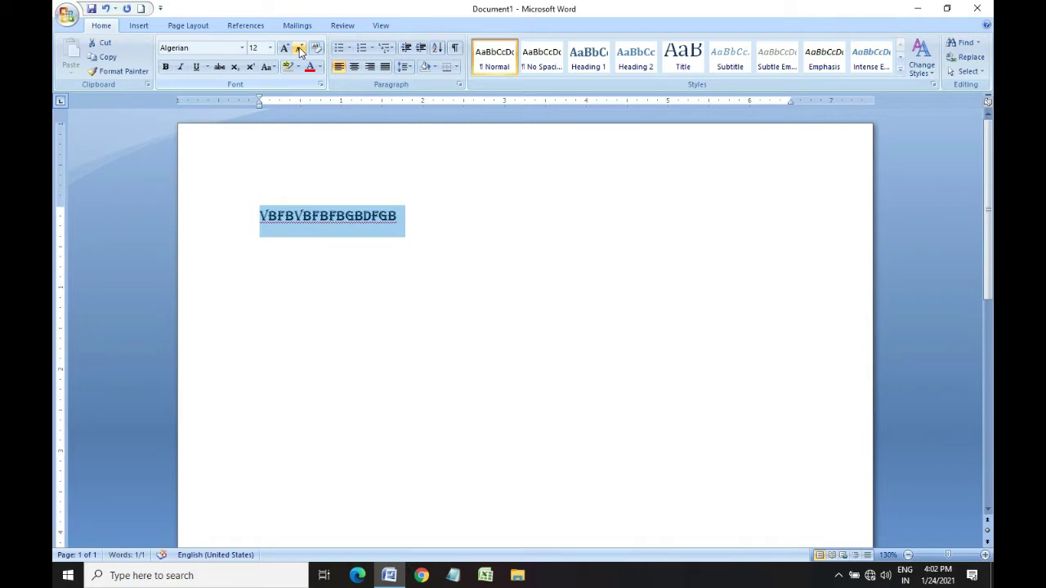
left_click(166, 68)
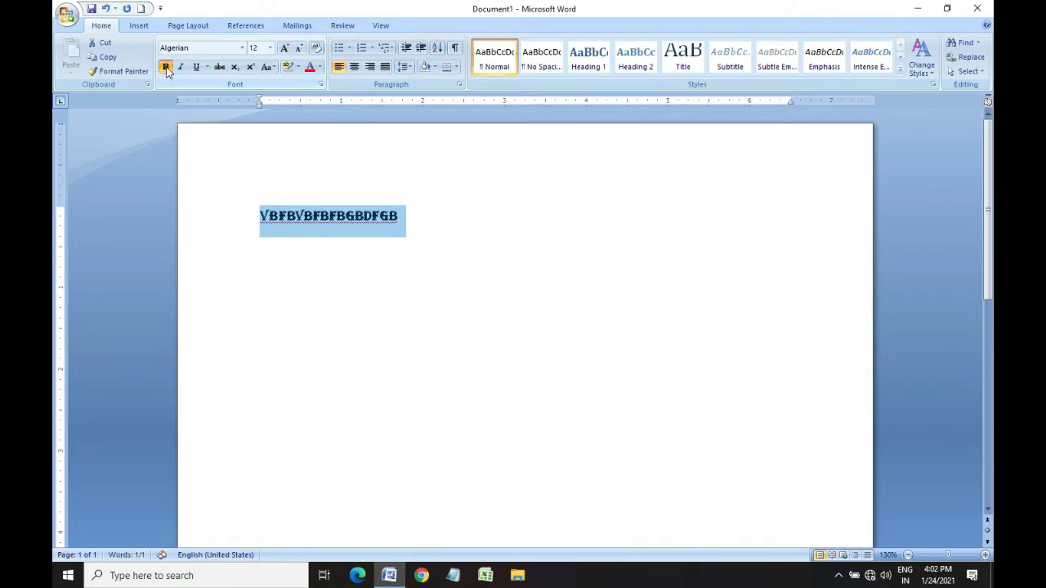
left_click(220, 67)
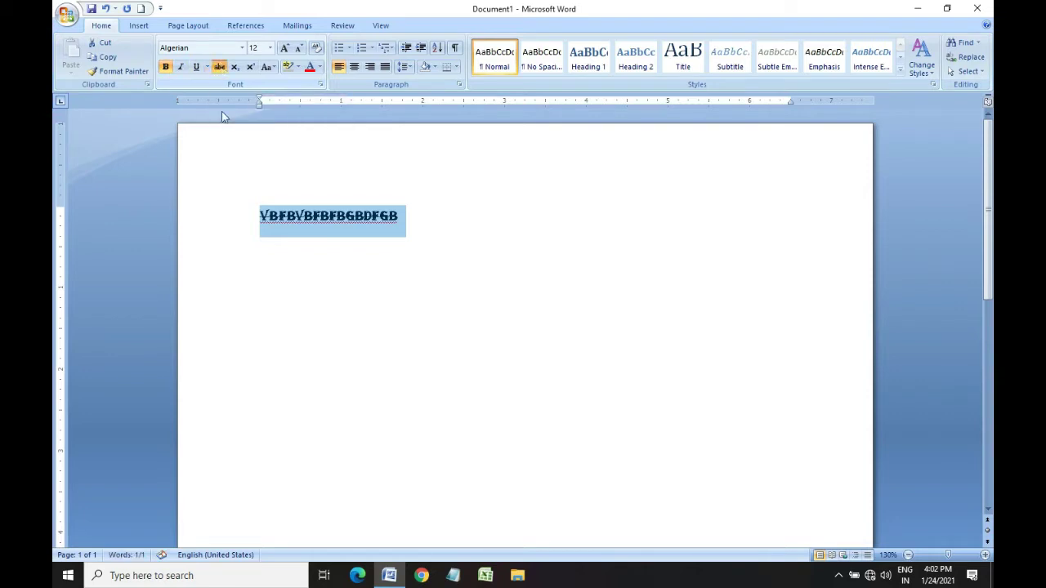
left_click(284, 47)
left_click(284, 47)
left_click(284, 47)
left_click(284, 48)
left_click(285, 47)
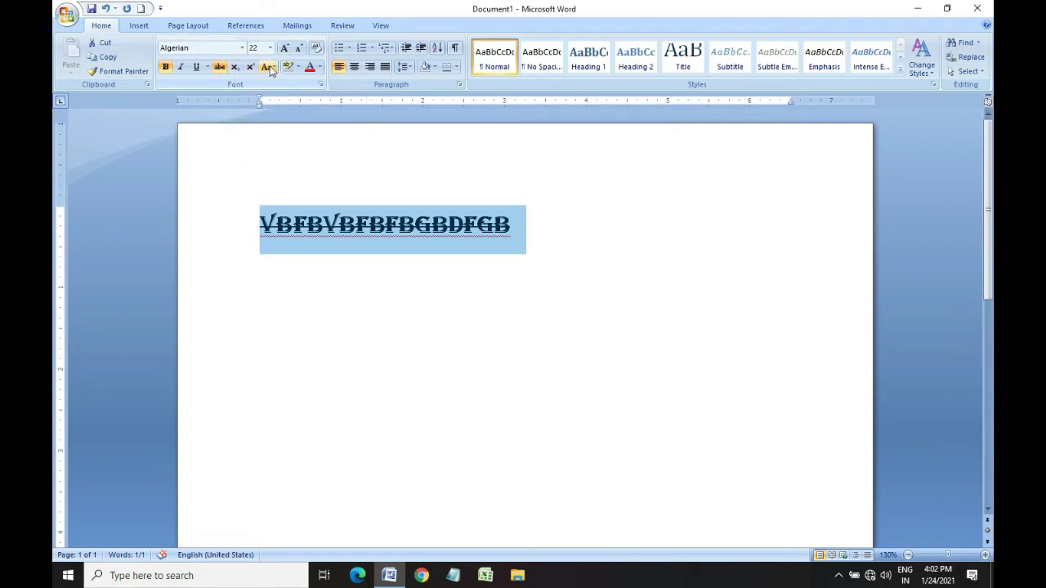
left_click(270, 67)
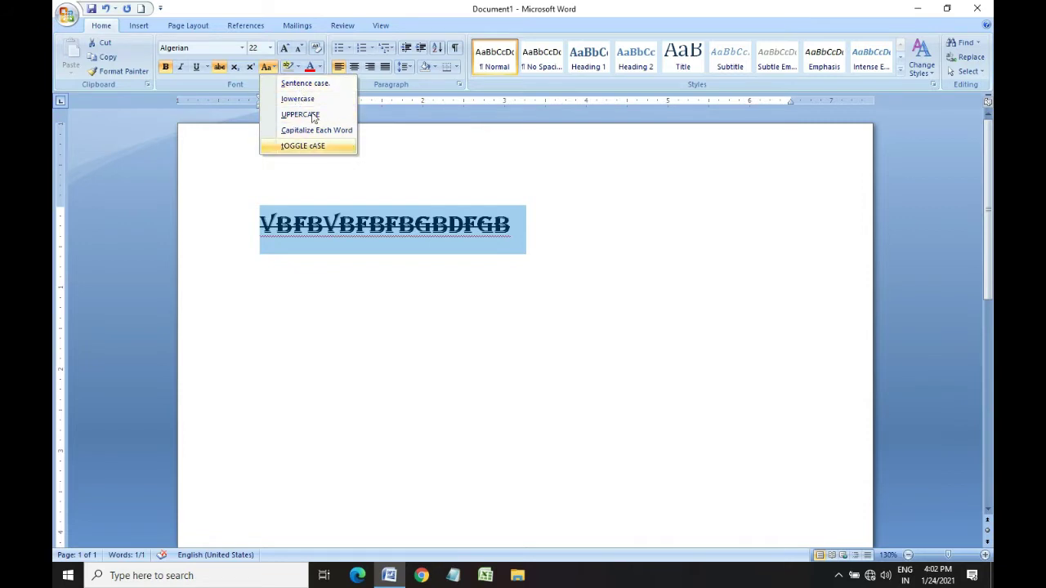
left_click(453, 163)
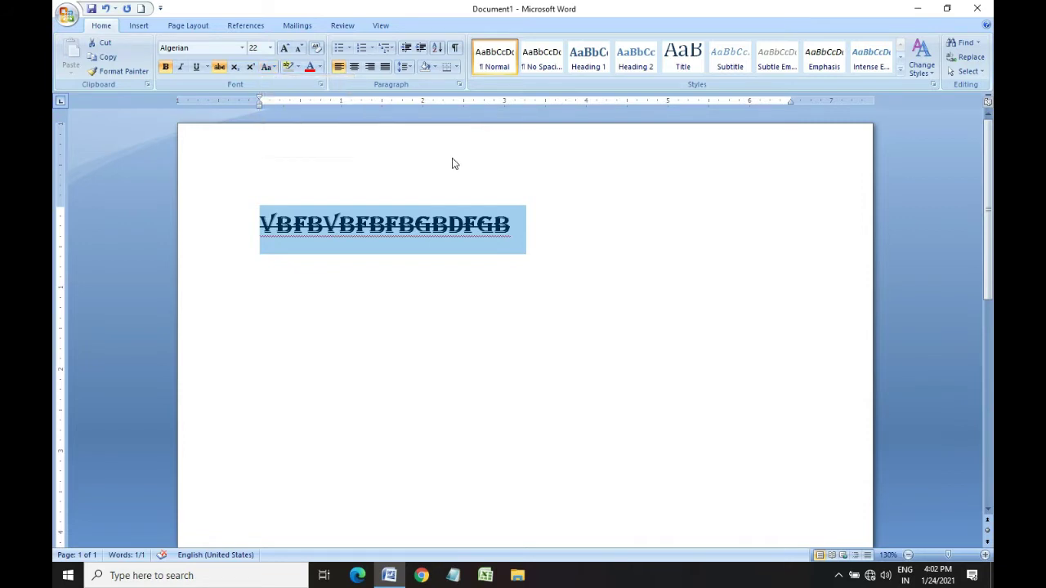
left_click(319, 67)
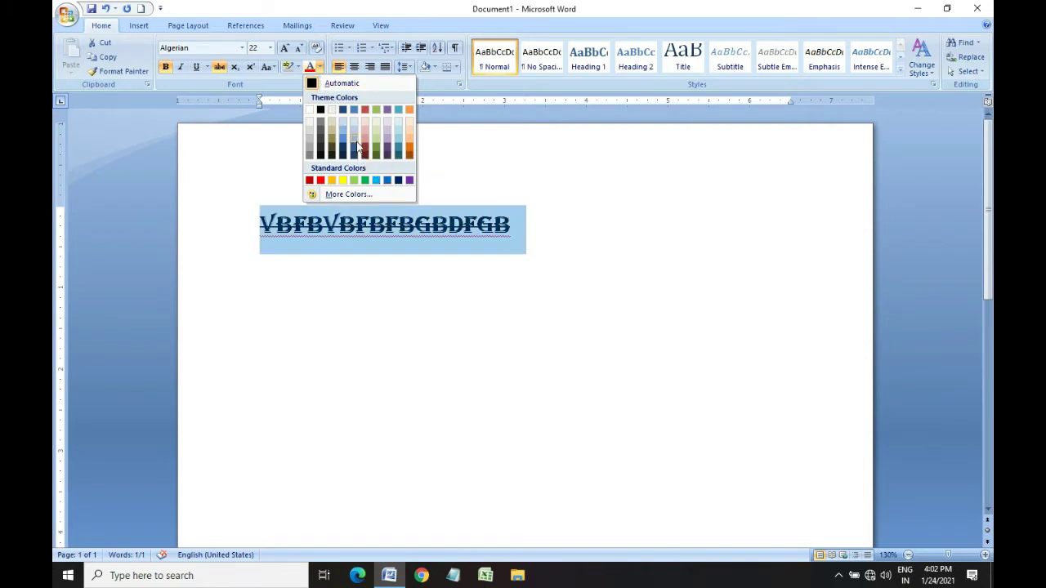
left_click(258, 145)
left_click(297, 66)
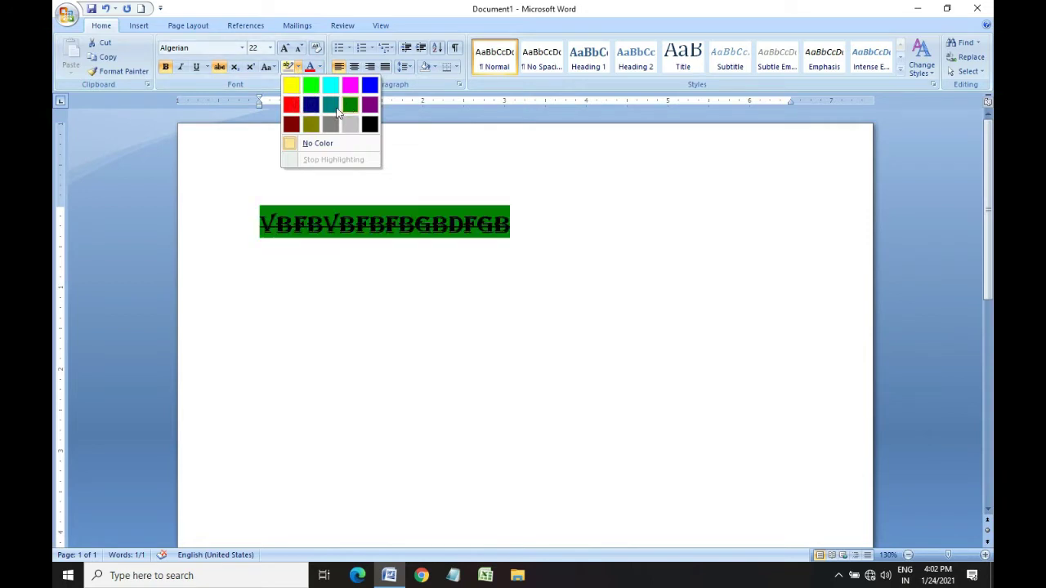
left_click(504, 166)
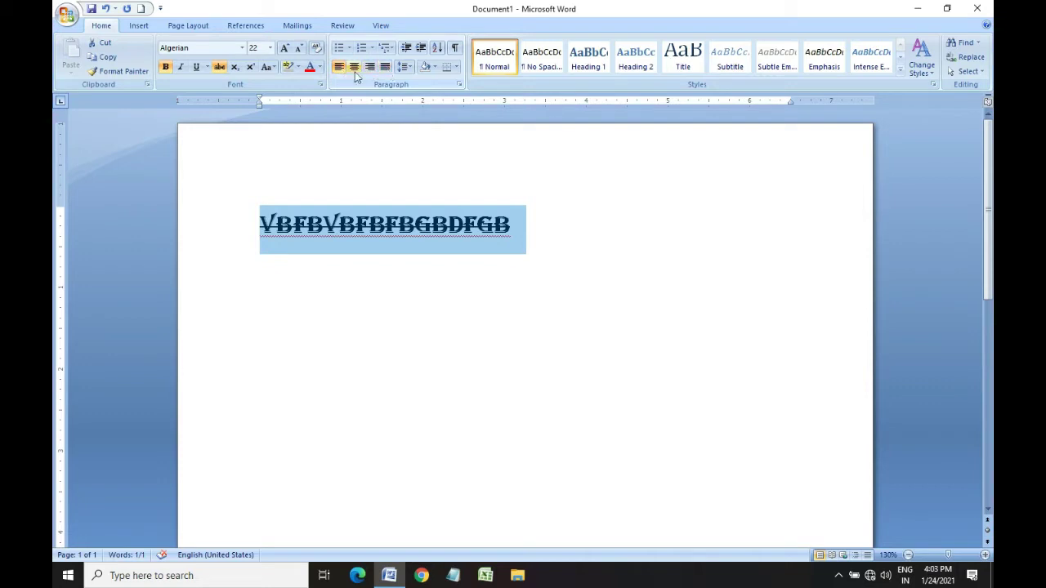
left_click(437, 303)
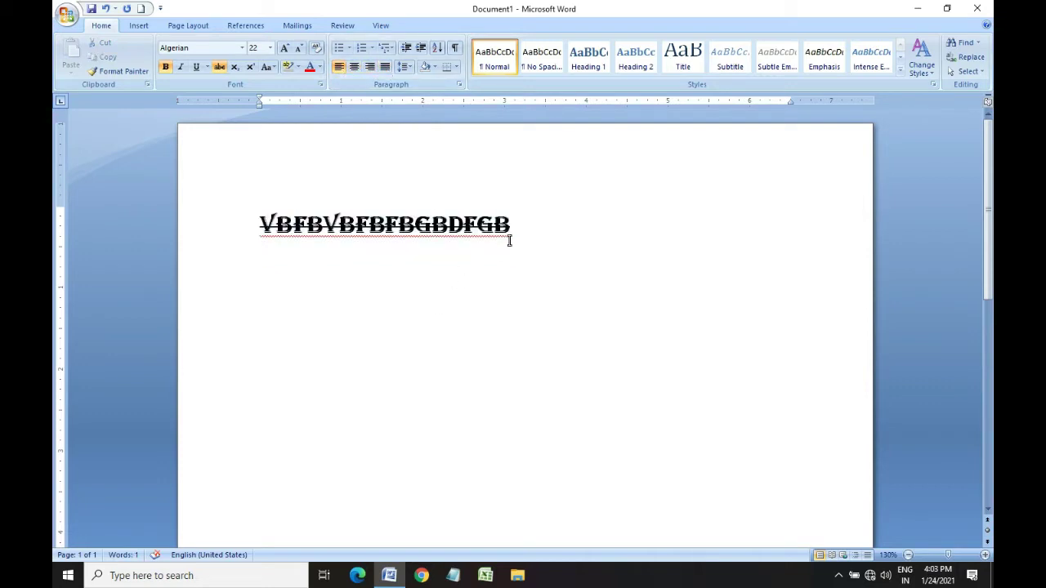
Replace the capital-letter line with random sample paragraphs generated by =rand()
left_click_drag(509, 241, 156, 245)
key("Delete")
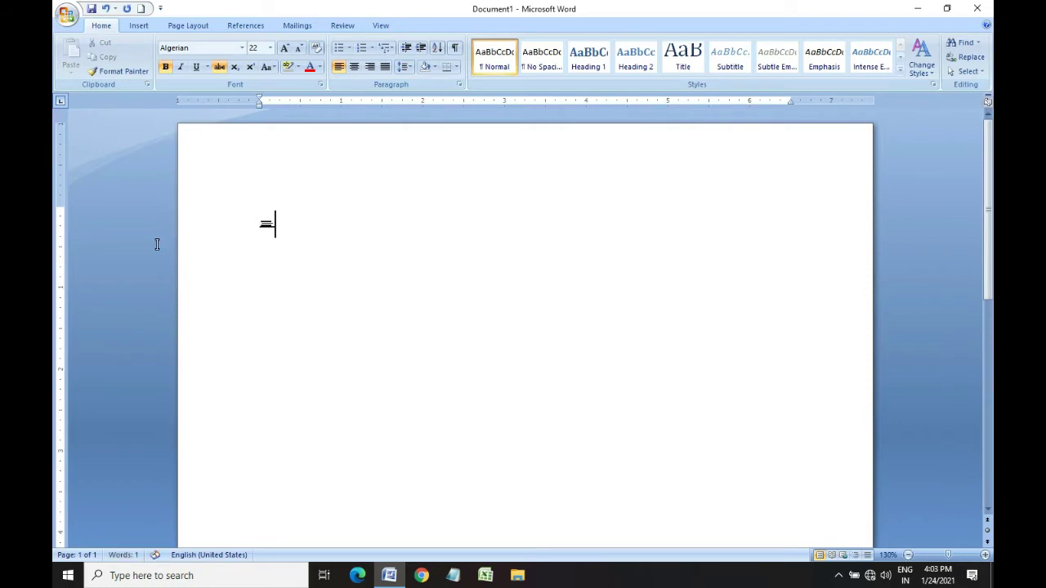
type("rand()")
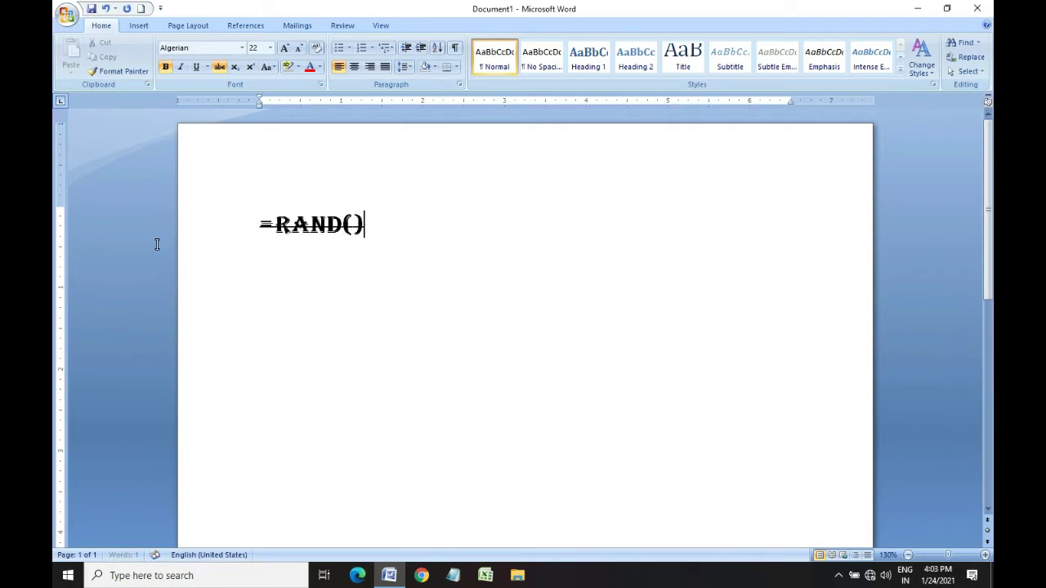
key("Return")
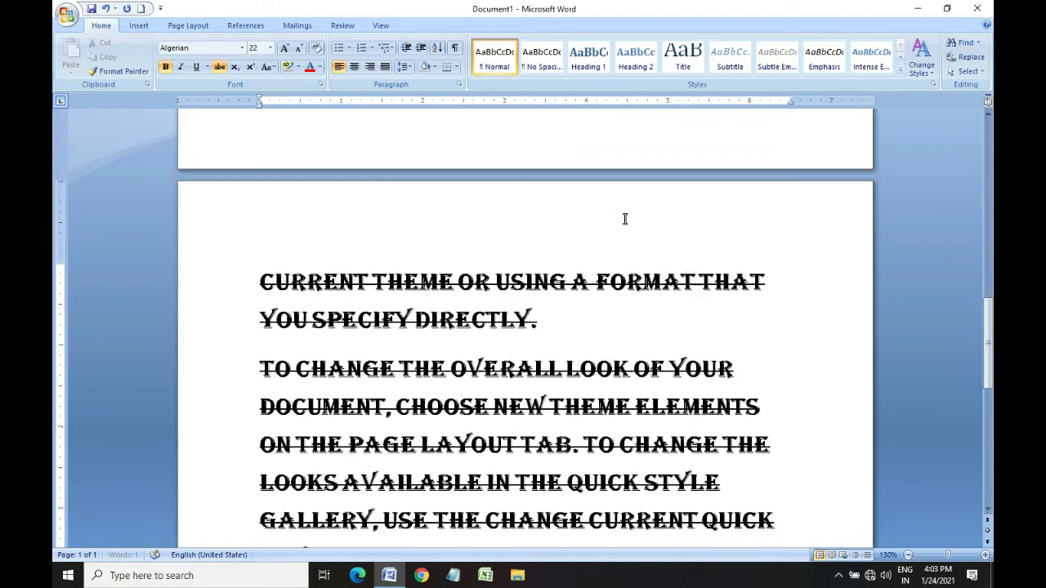
Select the paragraph beginning 'You can easily change'
scroll(625, 219, "up", 3)
scroll(624, 219, "down", 3)
scroll(619, 227, "up", 3)
scroll(620, 229, "up", 3)
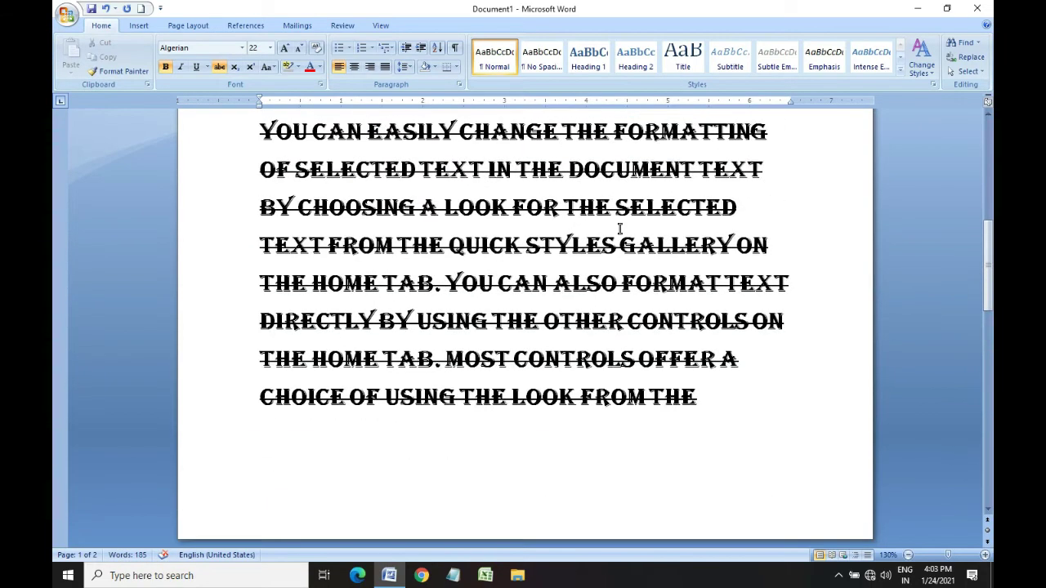
scroll(607, 233, "up", 1)
scroll(607, 233, "up", 1)
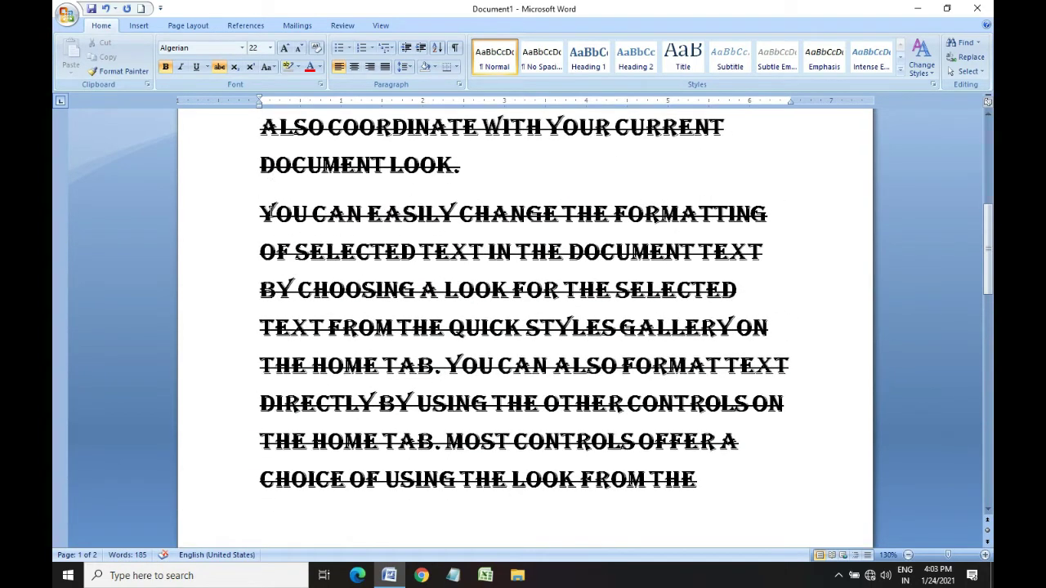
left_click_drag(260, 212, 723, 481)
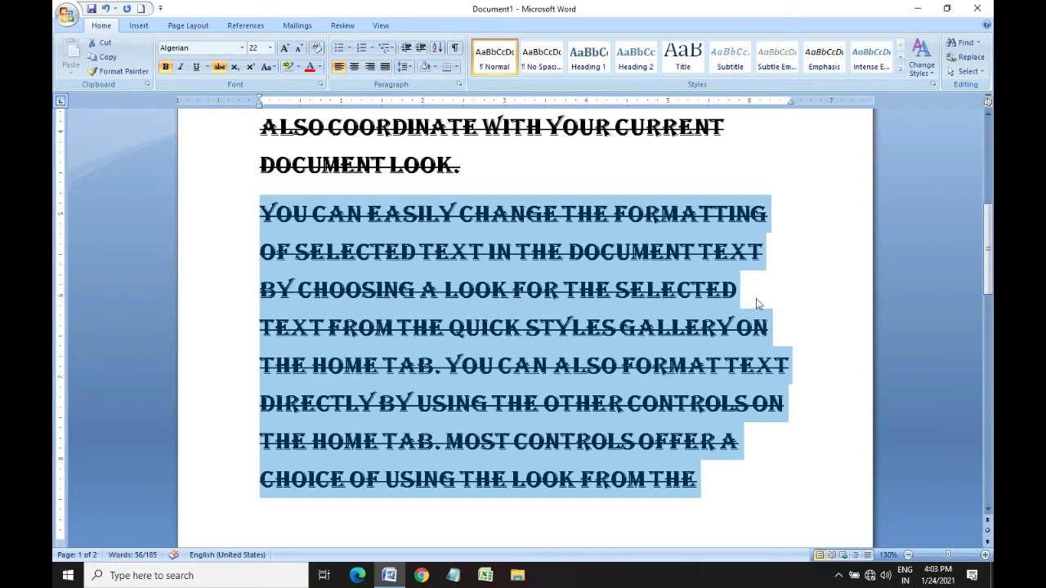
Try right and center alignment, then justify the 'You can easily change' paragraph
left_click(371, 69)
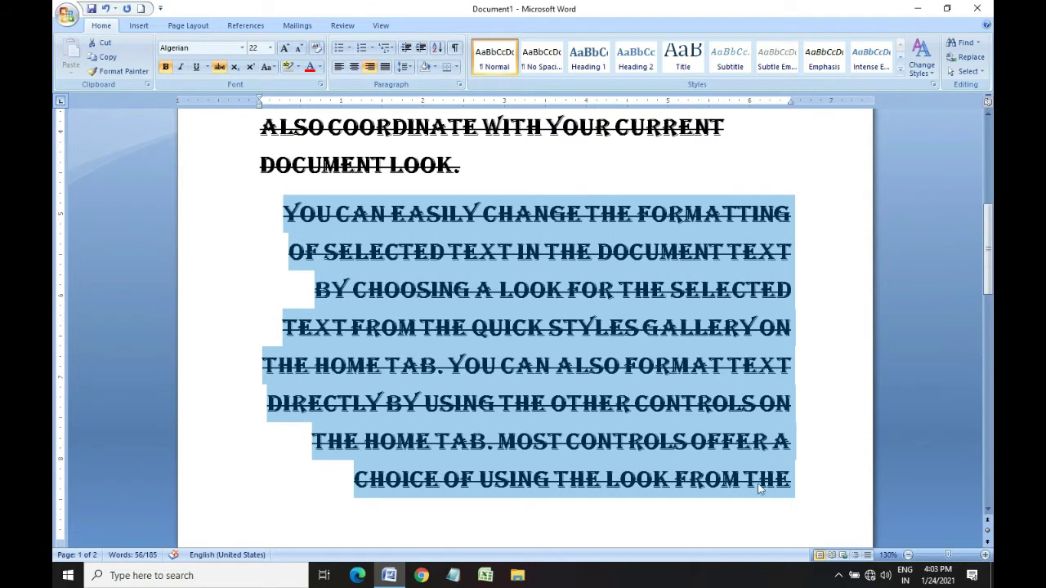
left_click(355, 69)
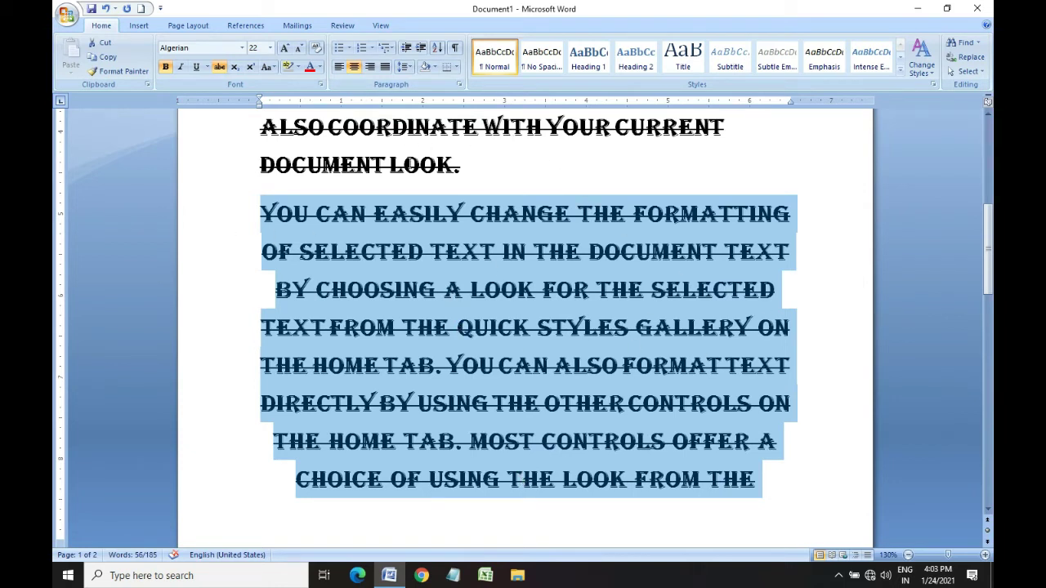
left_click(385, 69)
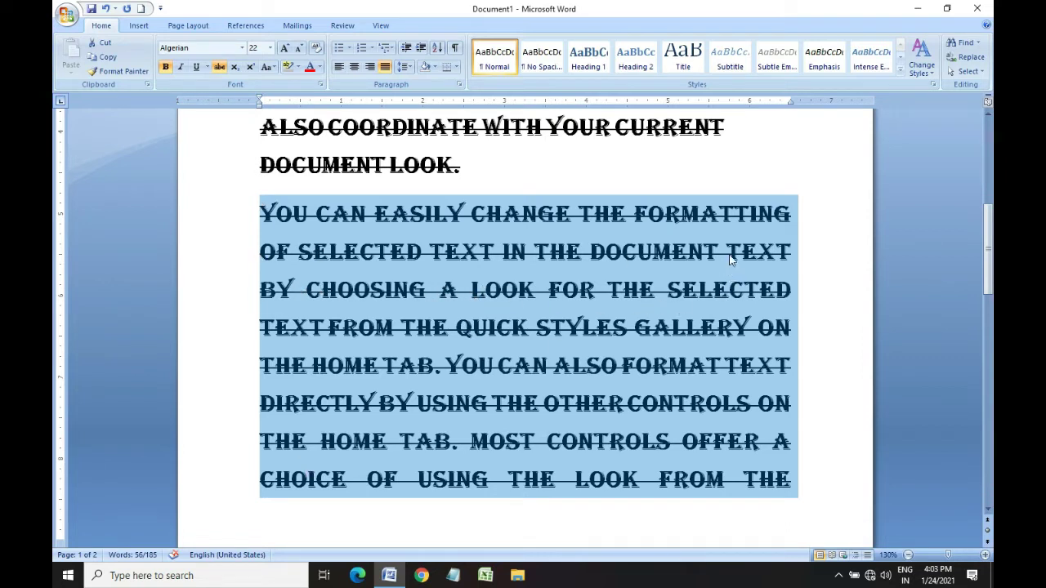
left_click(349, 49)
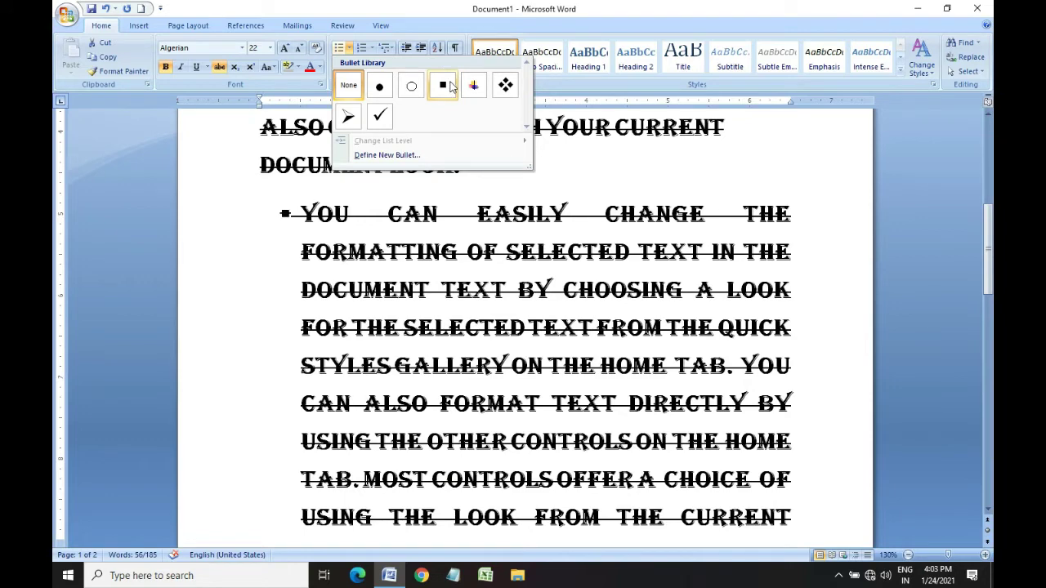
Preview the Numbering and Multilevel List styles, then close them without applying any
left_click(372, 49)
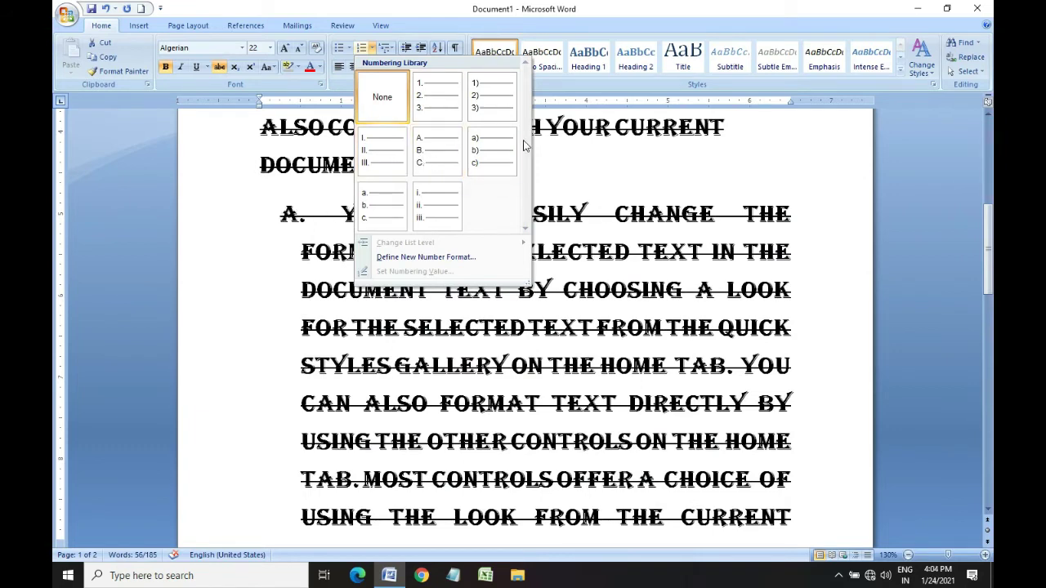
left_click(392, 51)
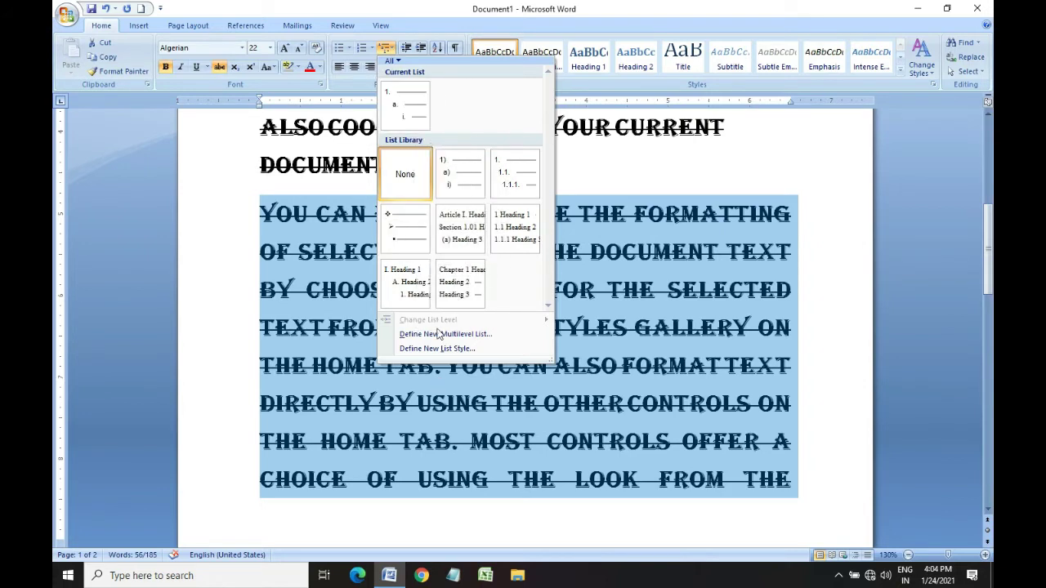
left_click(395, 51)
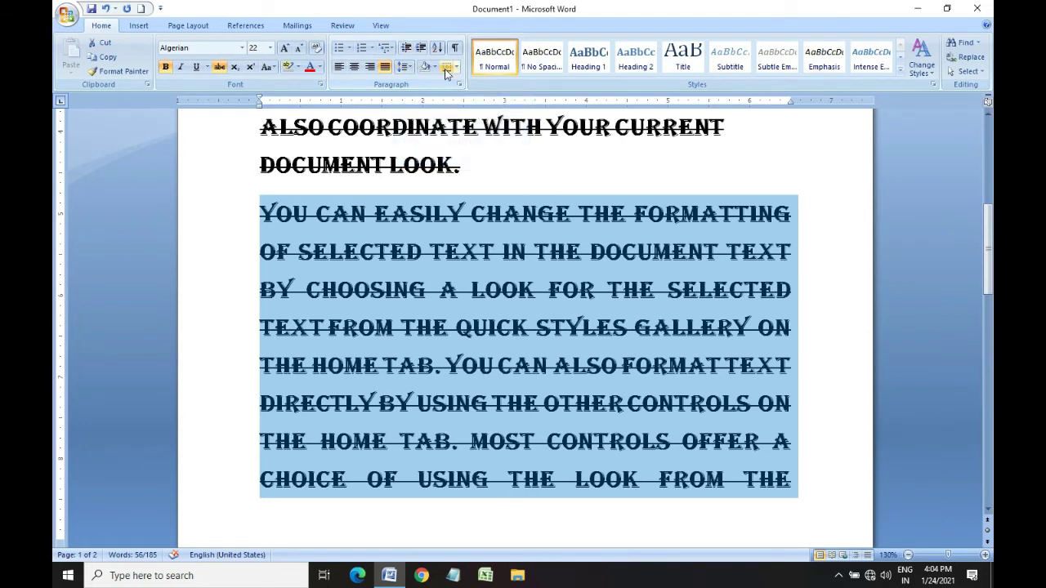
left_click(435, 68)
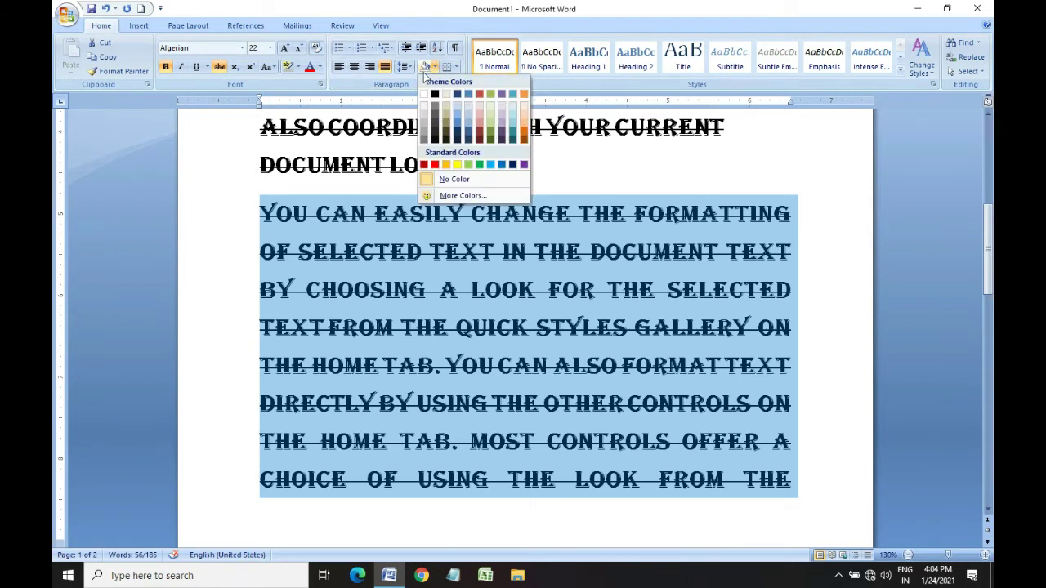
left_click(426, 72)
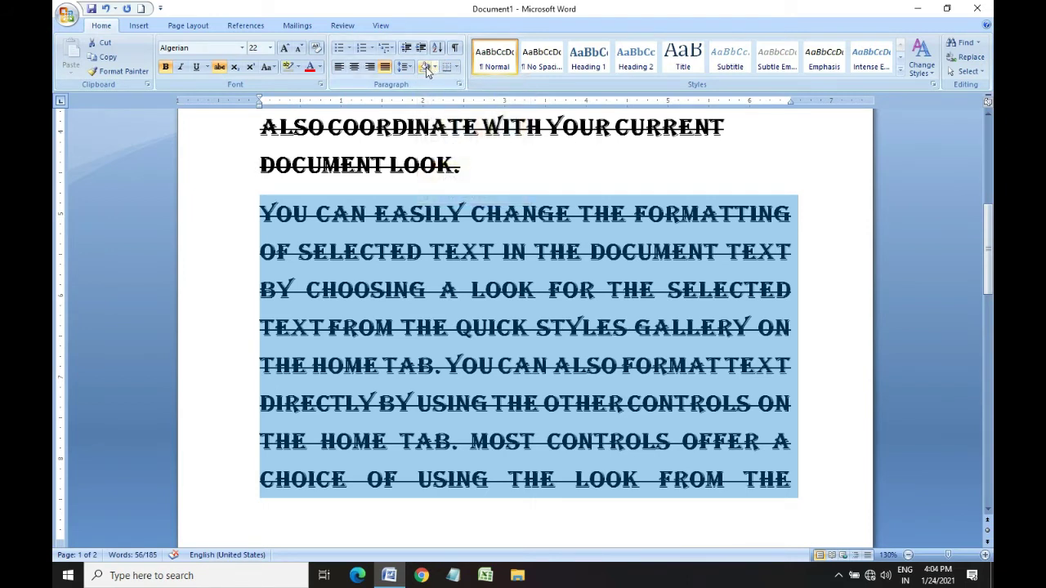
left_click(435, 68)
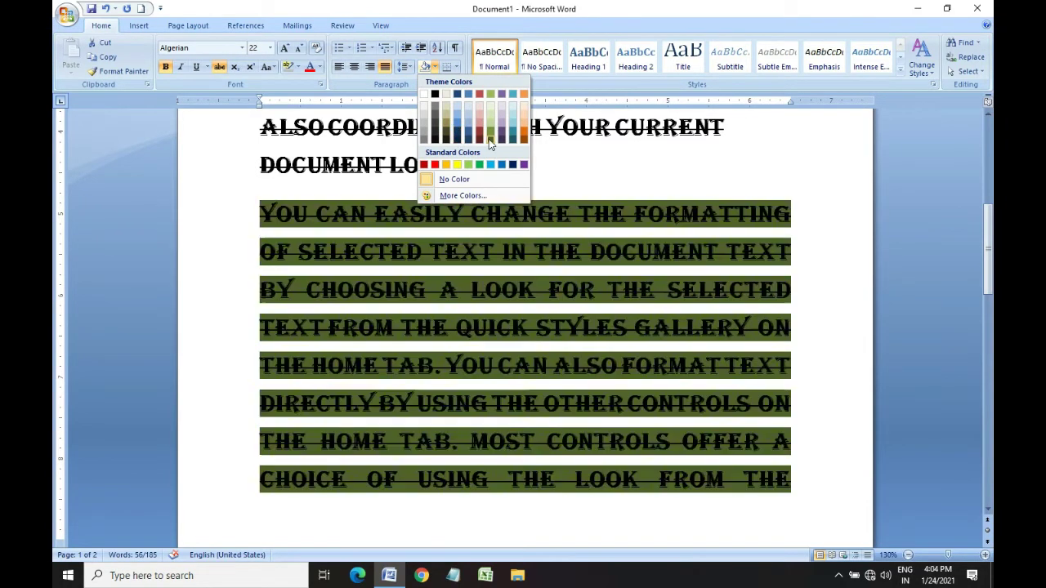
left_click(551, 120)
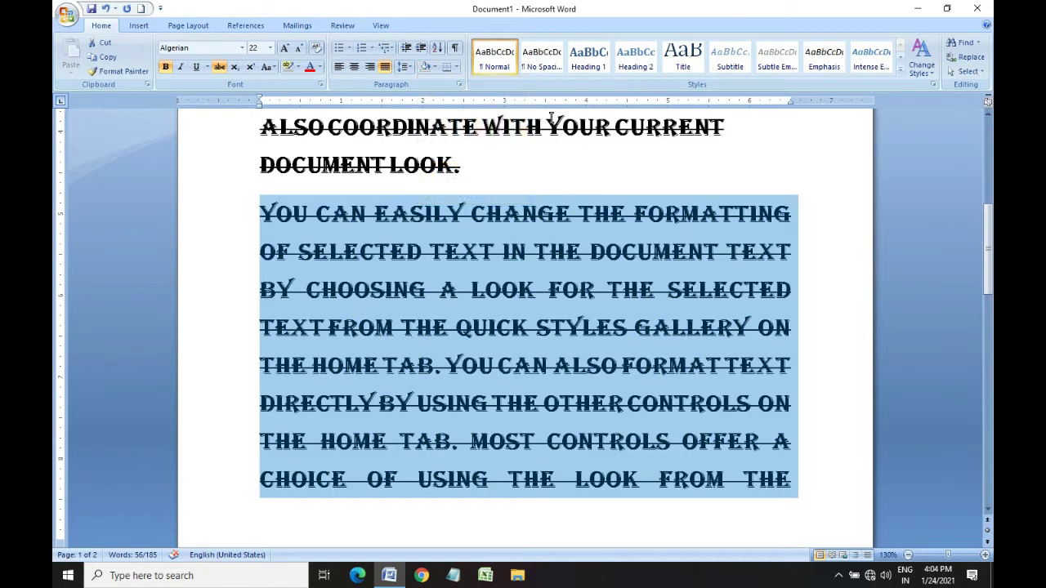
left_click(455, 67)
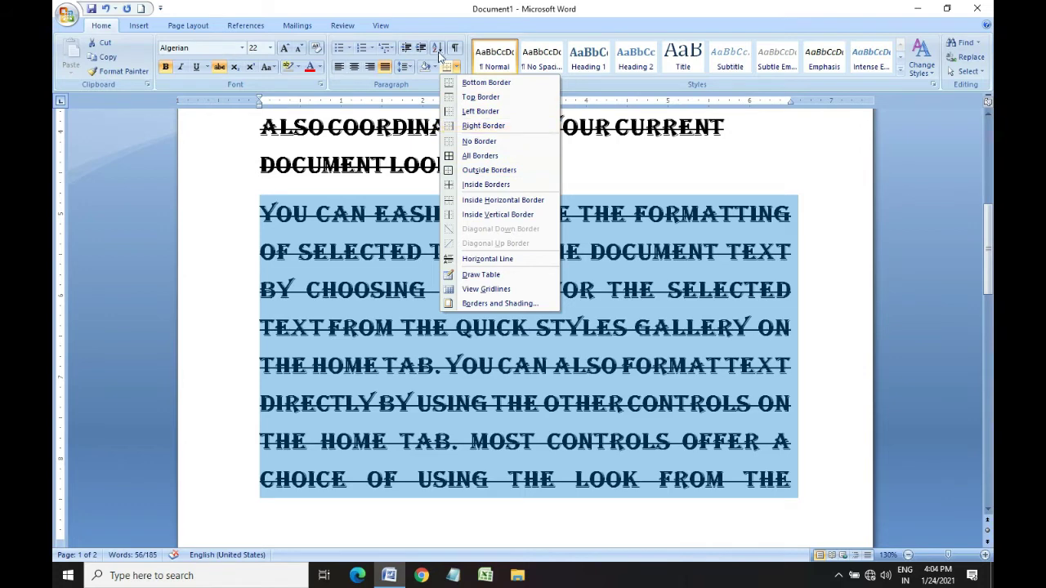
left_click(643, 118)
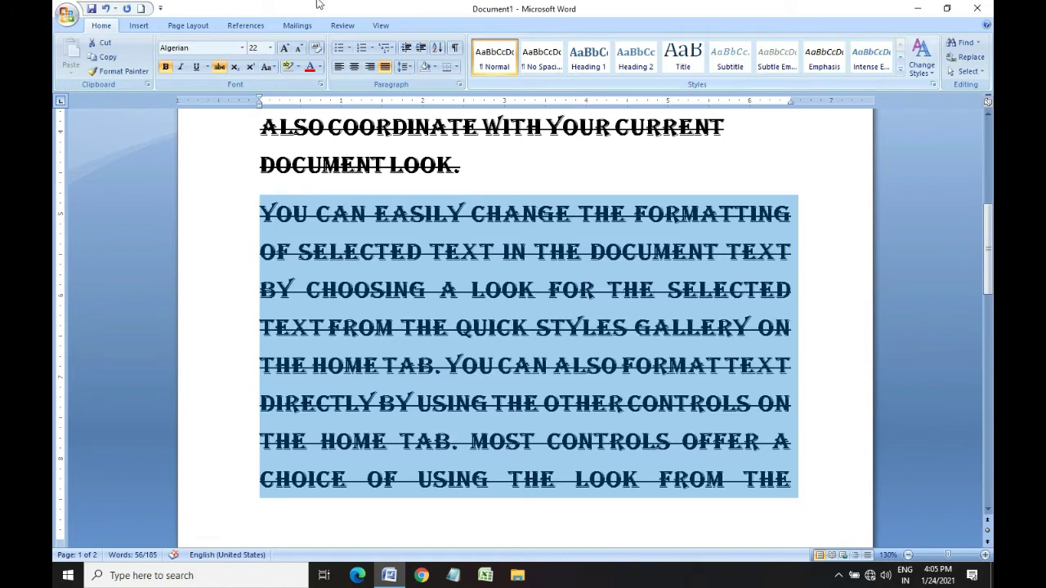
Insert a blank page into the document
left_click(136, 27)
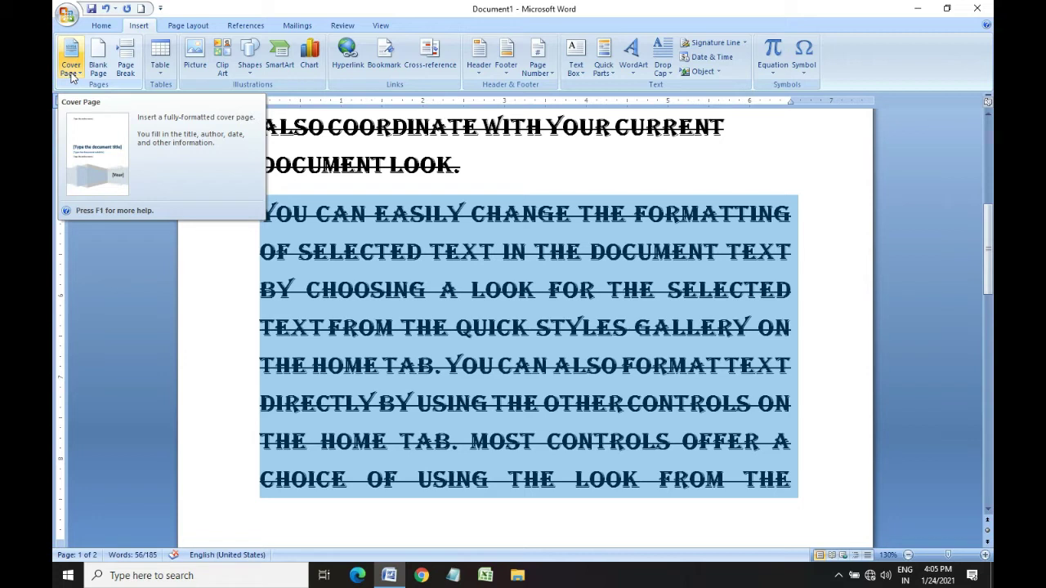
left_click(70, 75)
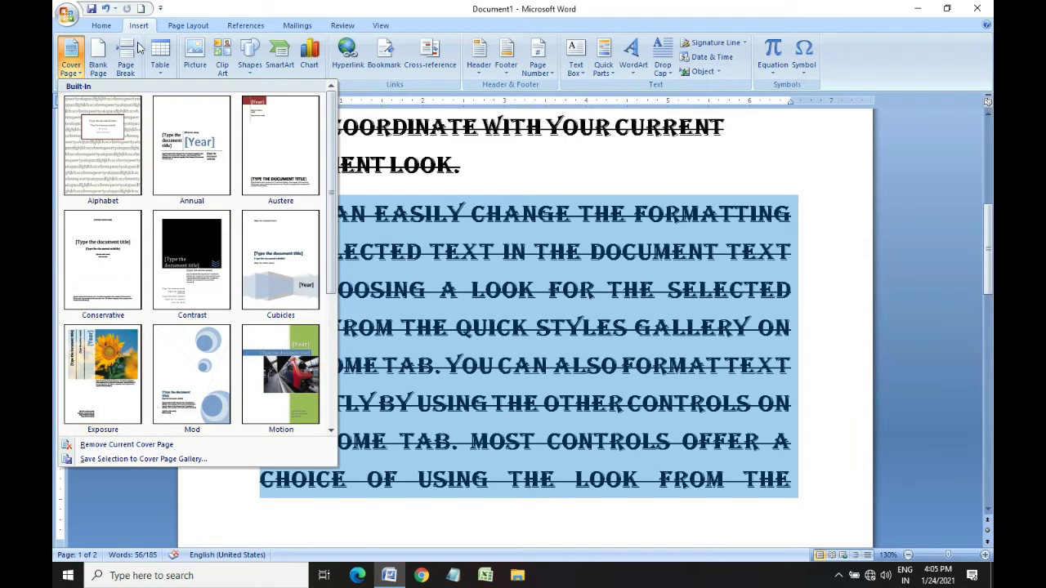
left_click(99, 72)
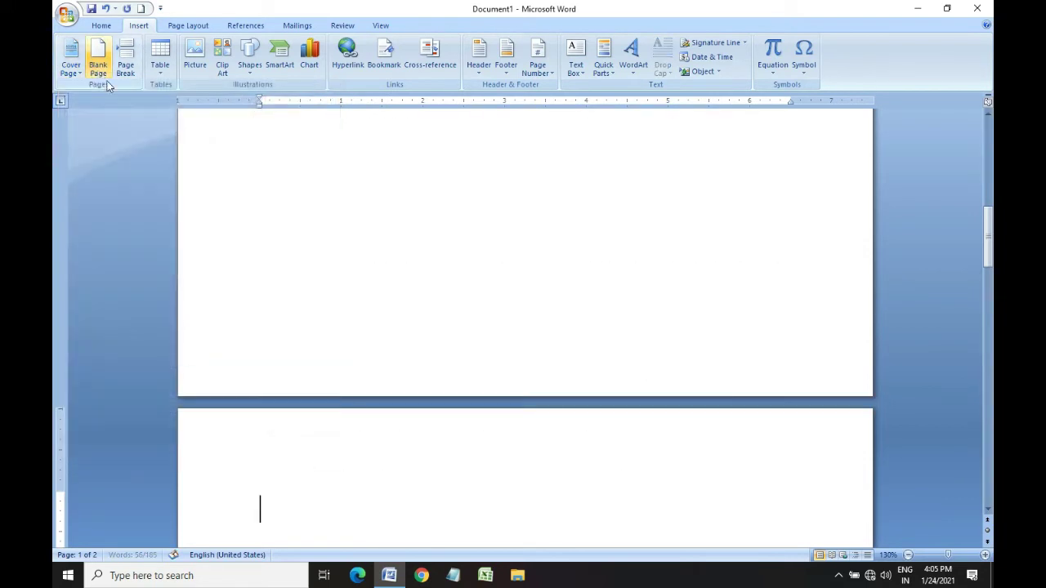
scroll(427, 303, "down", 2)
scroll(418, 308, "down", 3)
scroll(418, 309, "up", 2)
scroll(417, 308, "up", 3)
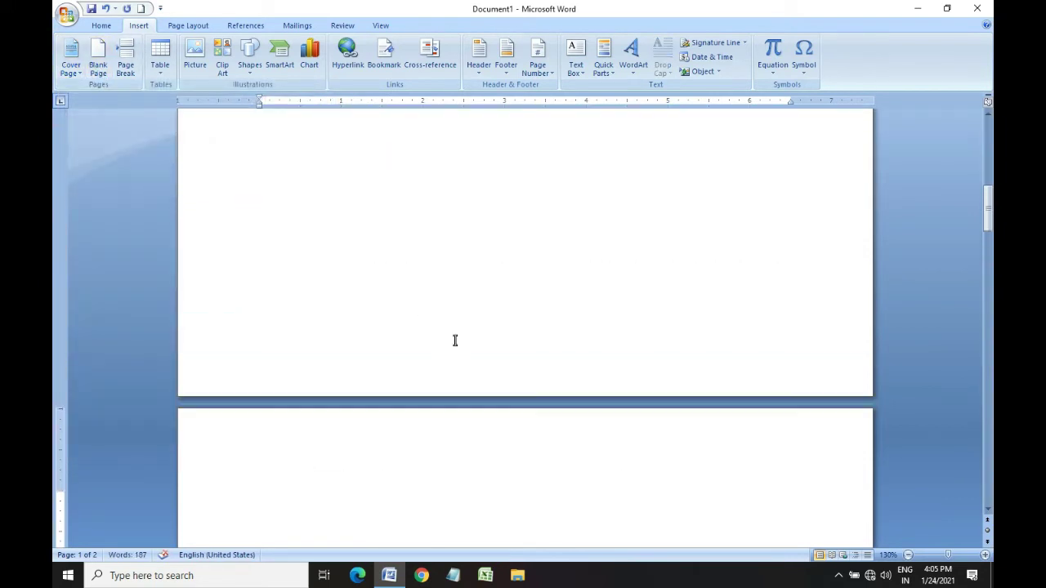
scroll(453, 341, "down", 5)
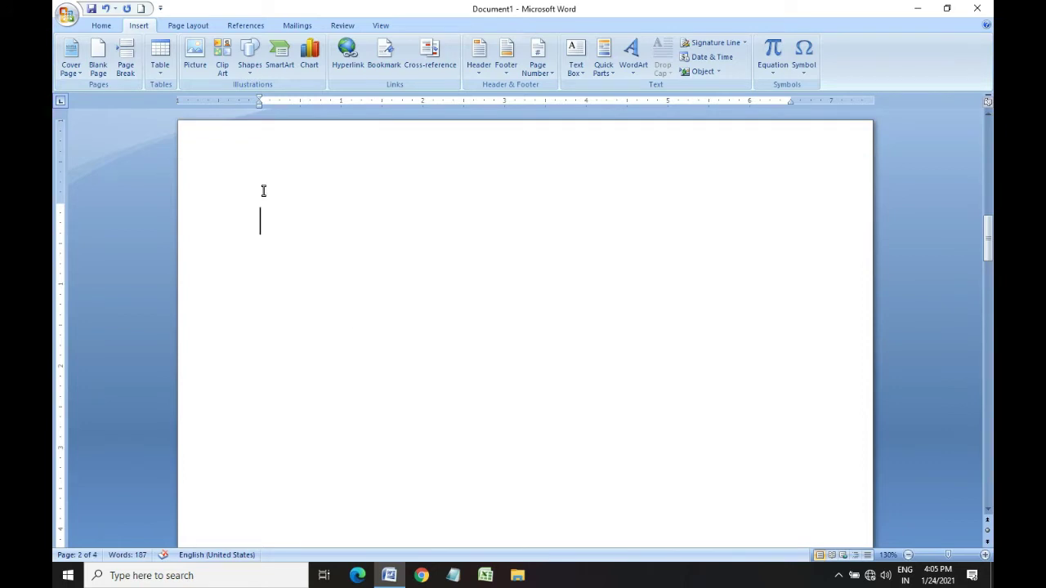
Type 'CTRL+ENTER' on the new page, then delete that line
type("CTRL+")
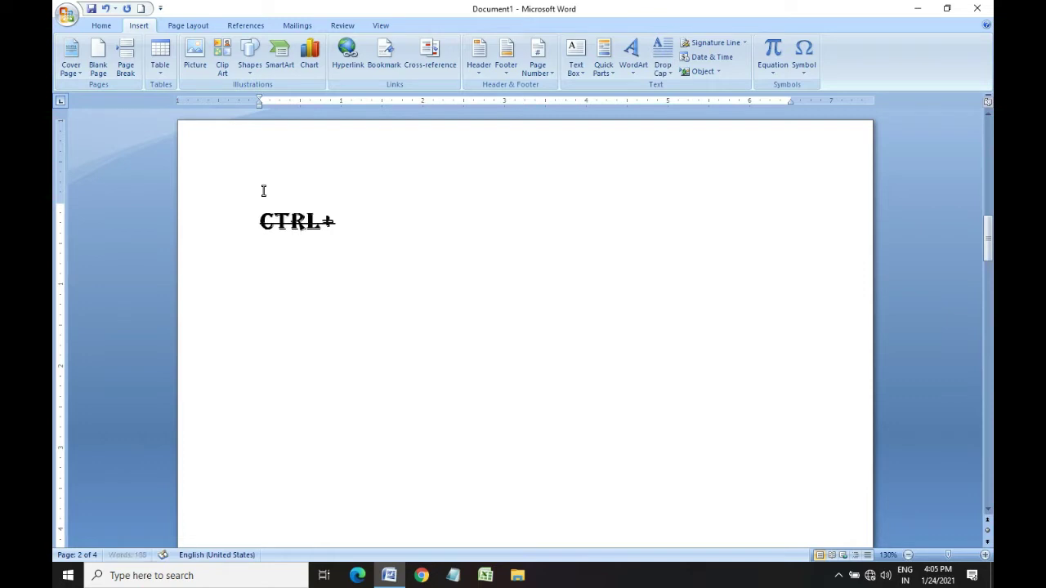
type("EN")
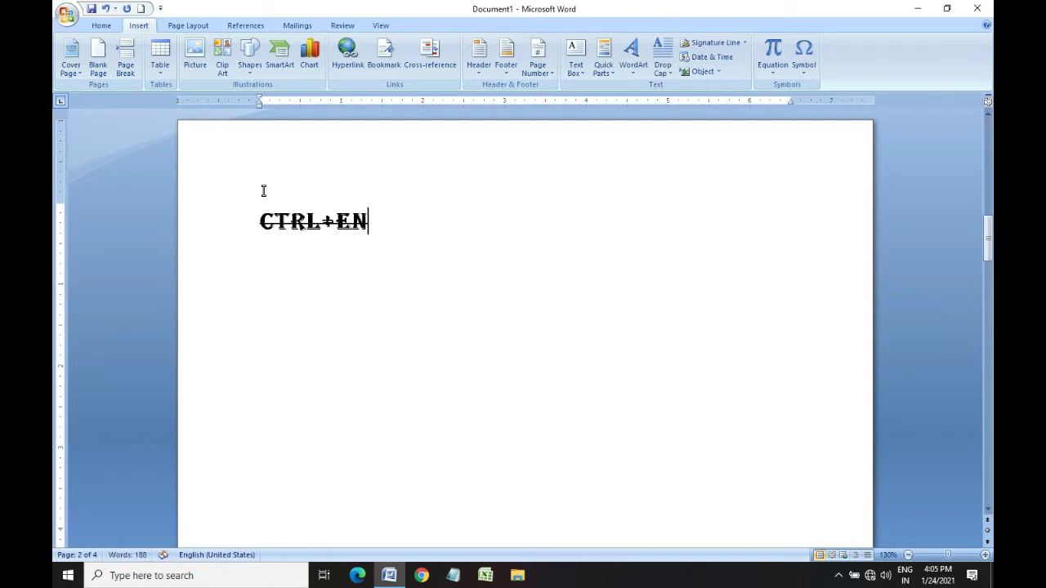
type("TER")
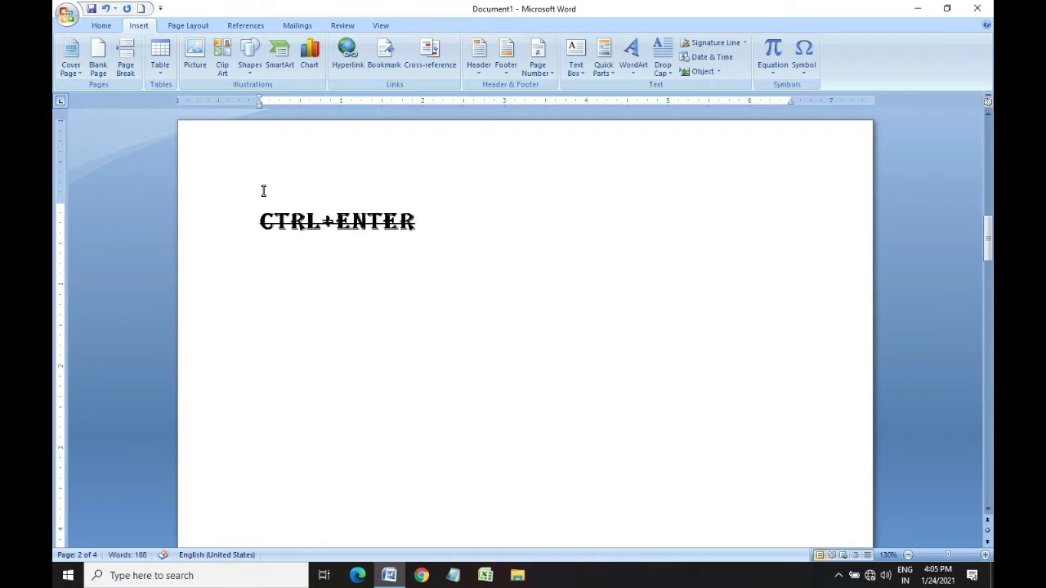
triple_click(401, 221)
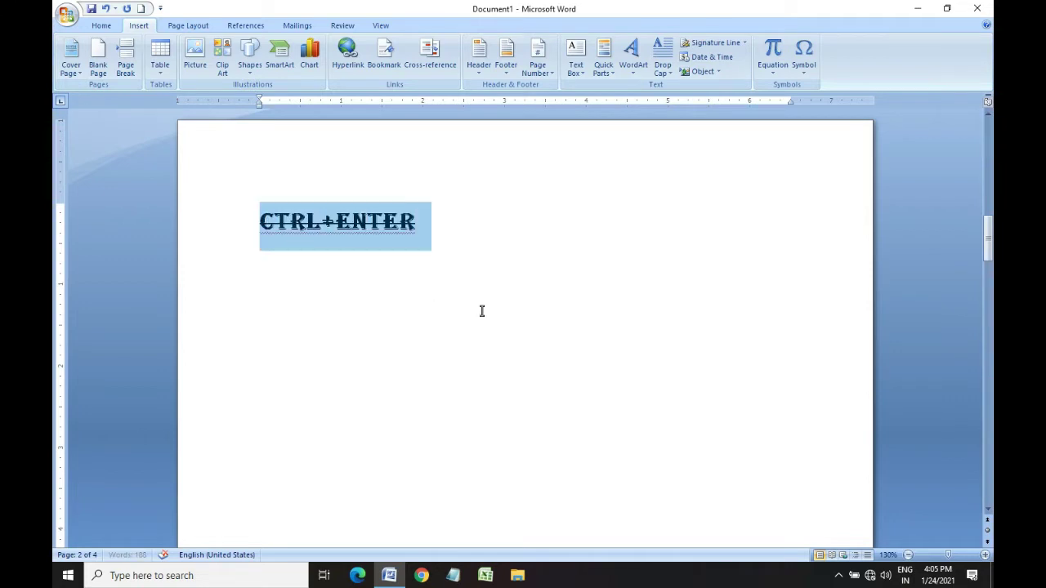
key("Delete")
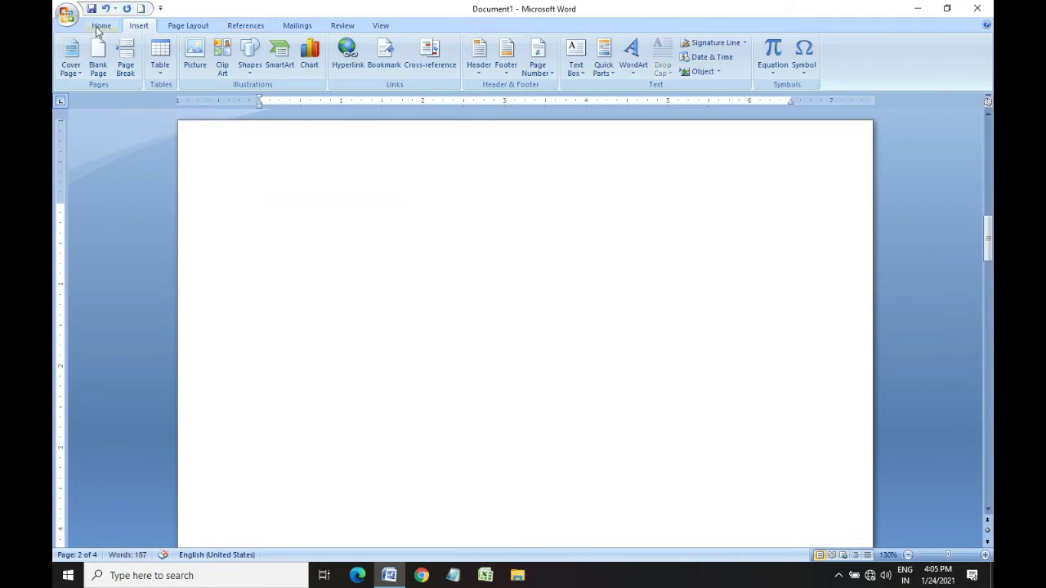
left_click(101, 25)
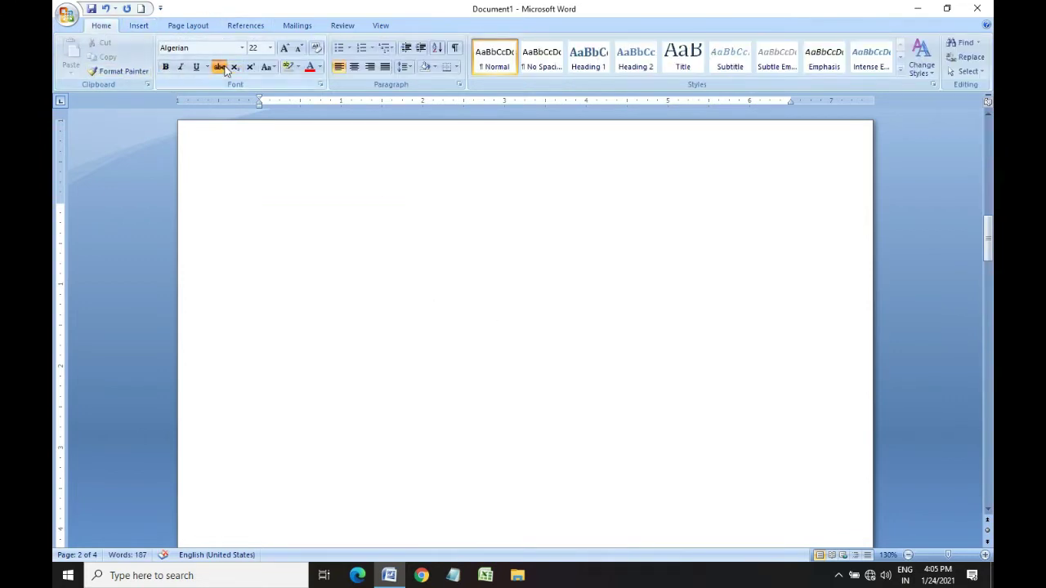
Insert a 4-column, 2-row table from the Table grid
left_click(139, 27)
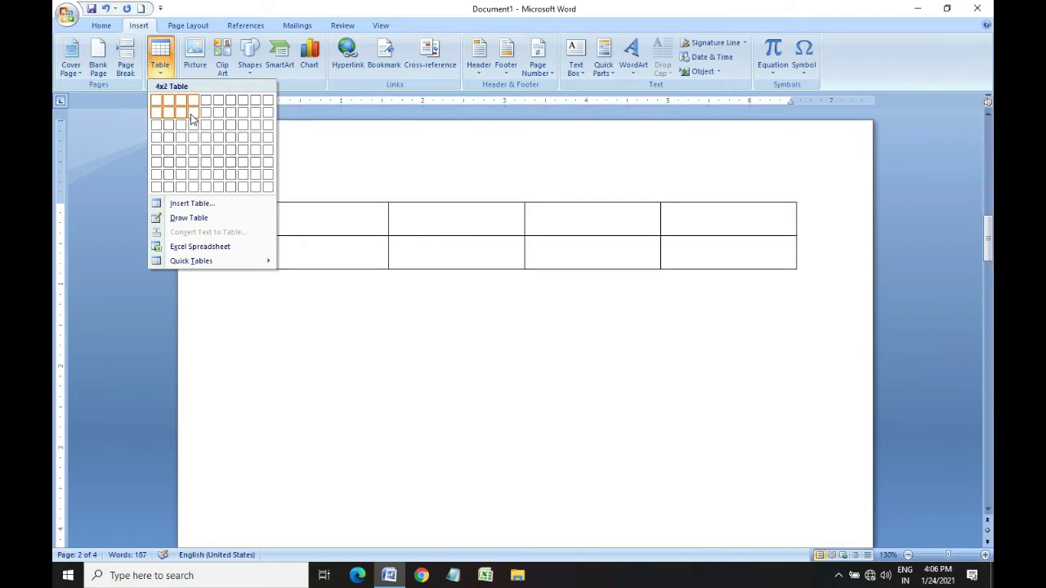
left_click(193, 119)
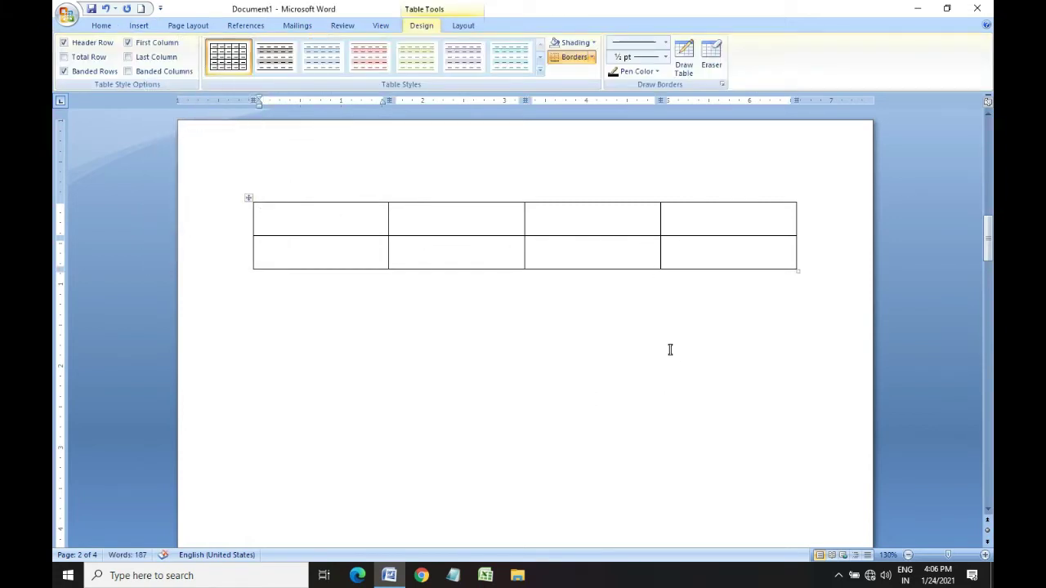
left_click(363, 353)
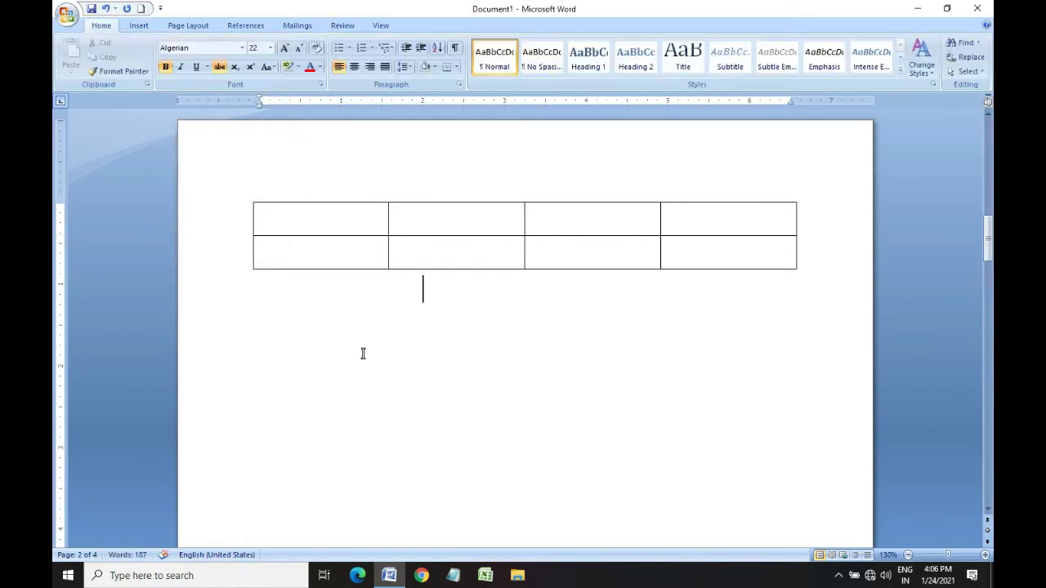
Add a second 4-column, 2-row table through the Insert Table dialog
left_click(137, 28)
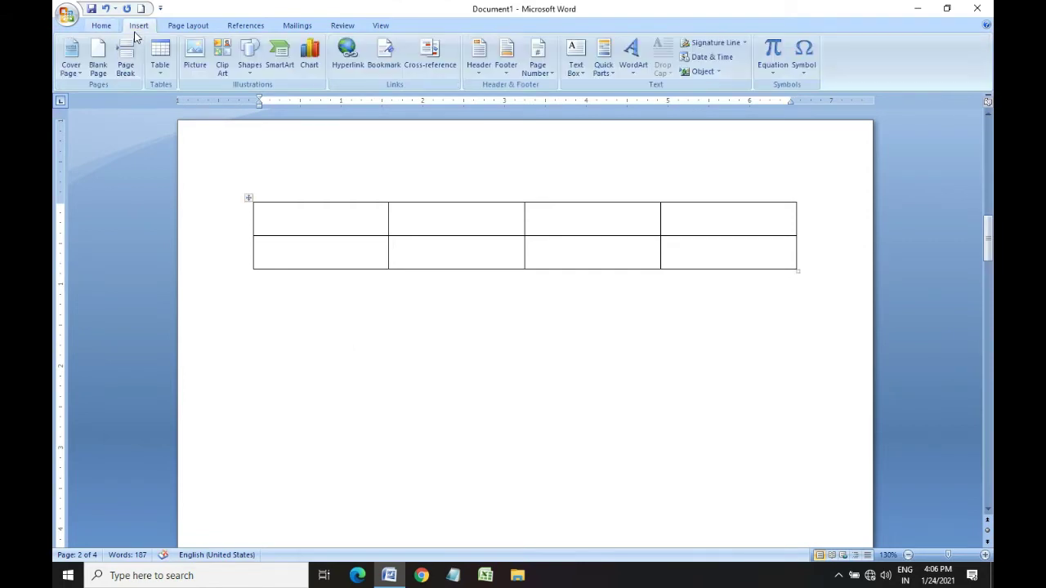
left_click(160, 59)
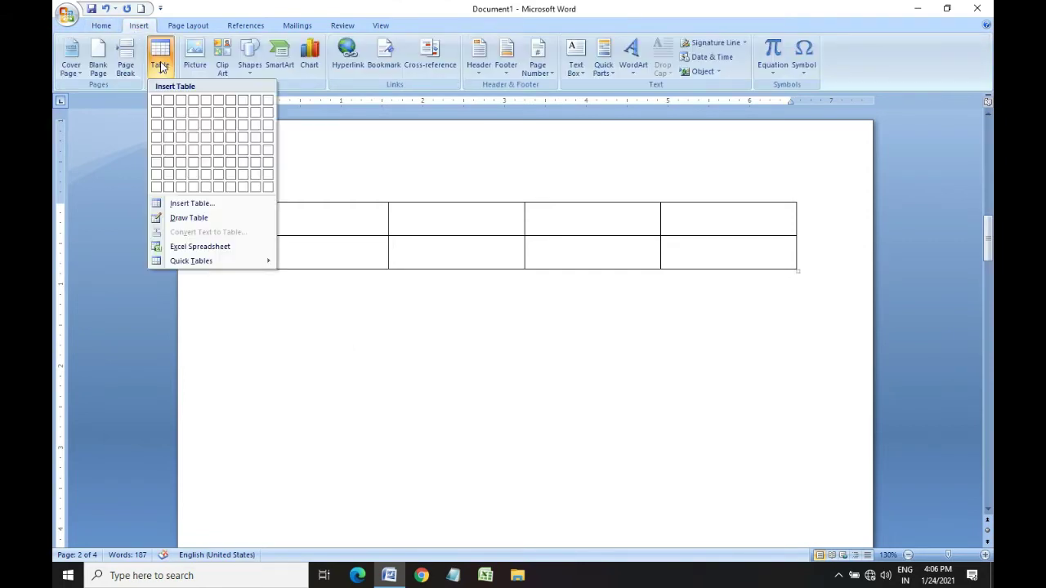
left_click(190, 204)
type("4")
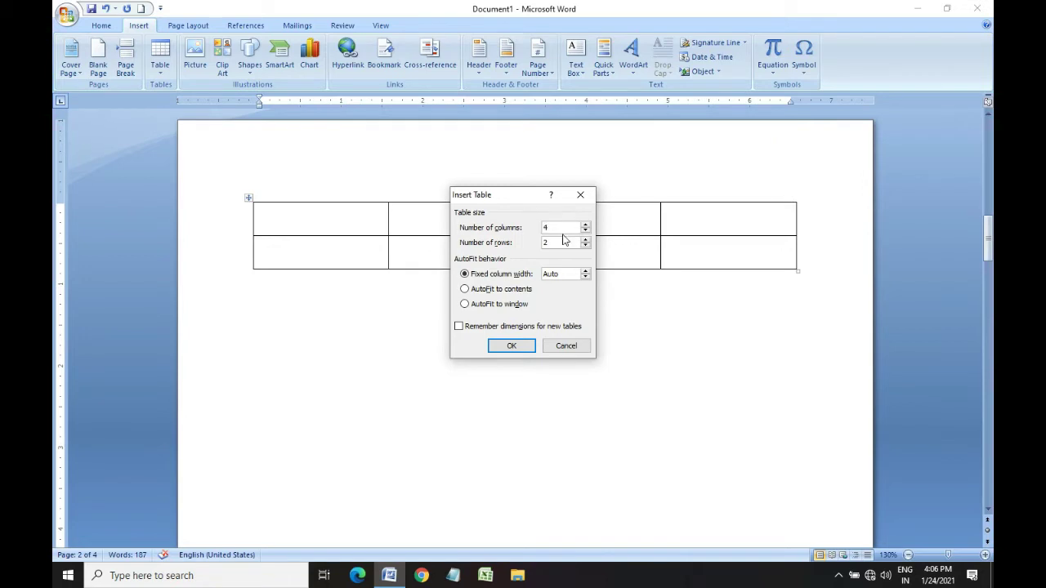
left_click(514, 346)
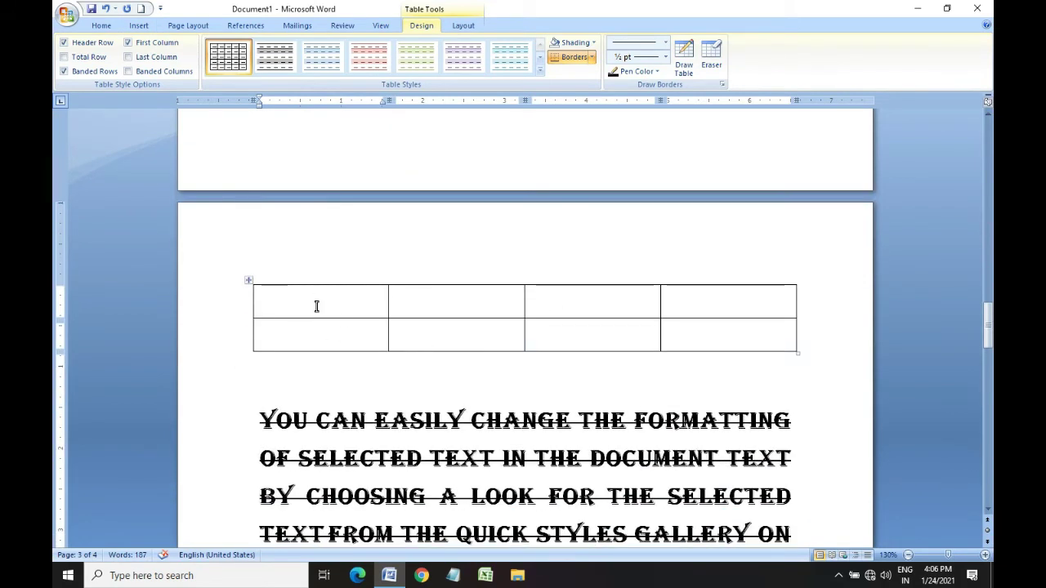
left_click(818, 371)
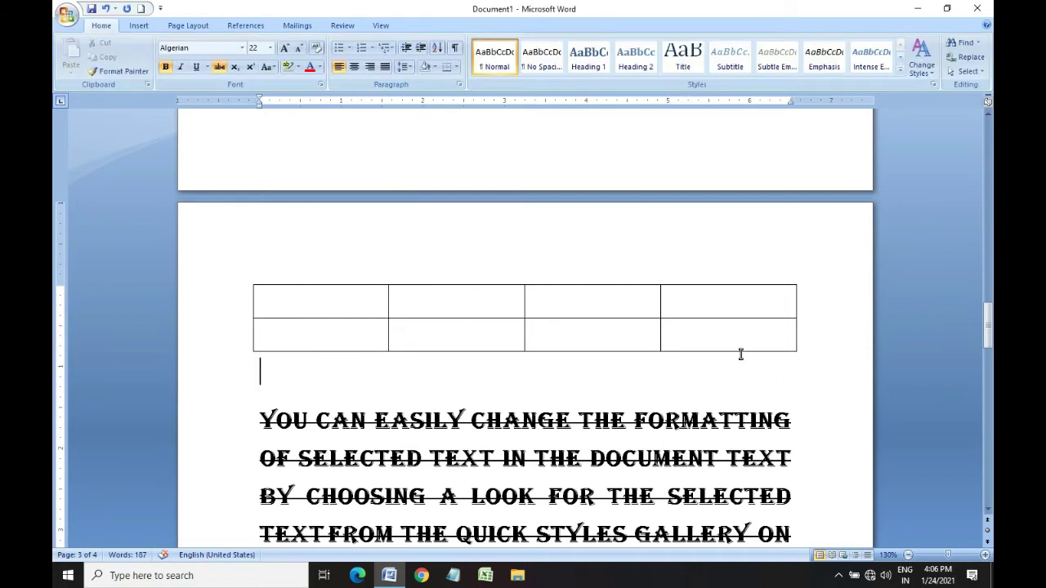
left_click(140, 27)
left_click(158, 72)
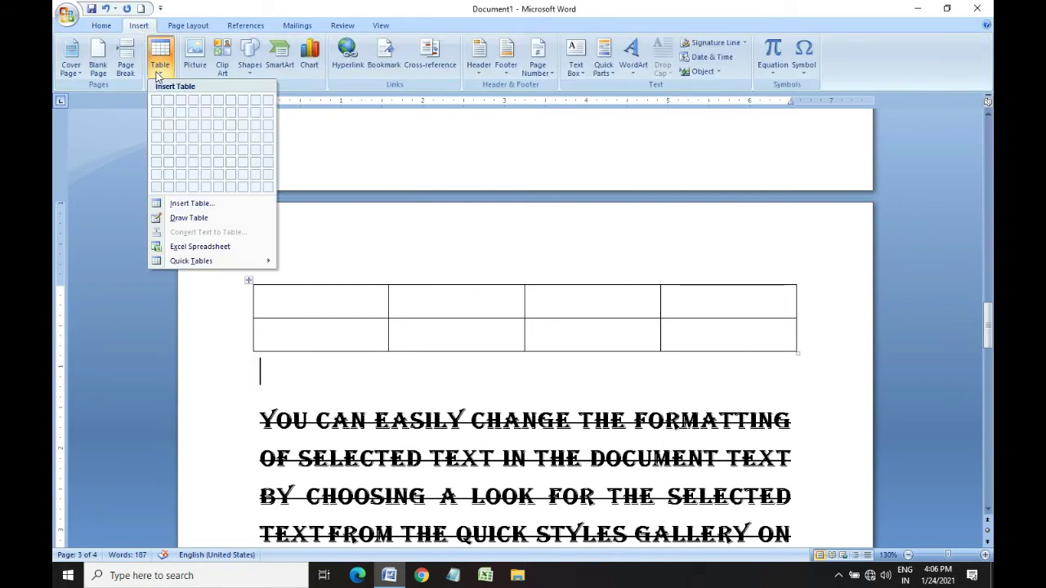
Draw a table outline and divide it into two rows and four columns
left_click(180, 219)
scroll(444, 201, "up", 5)
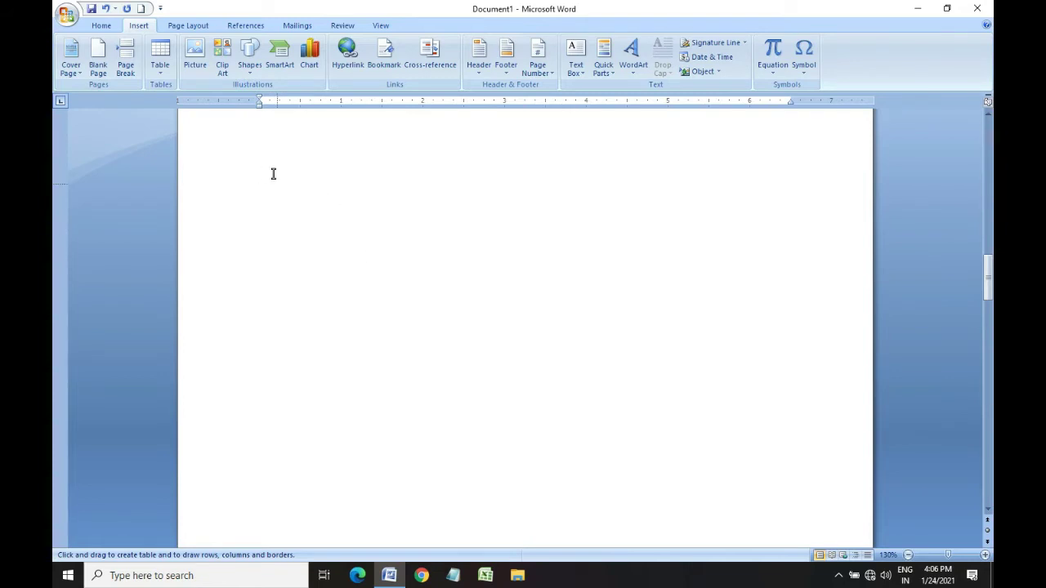
left_click_drag(274, 173, 644, 246)
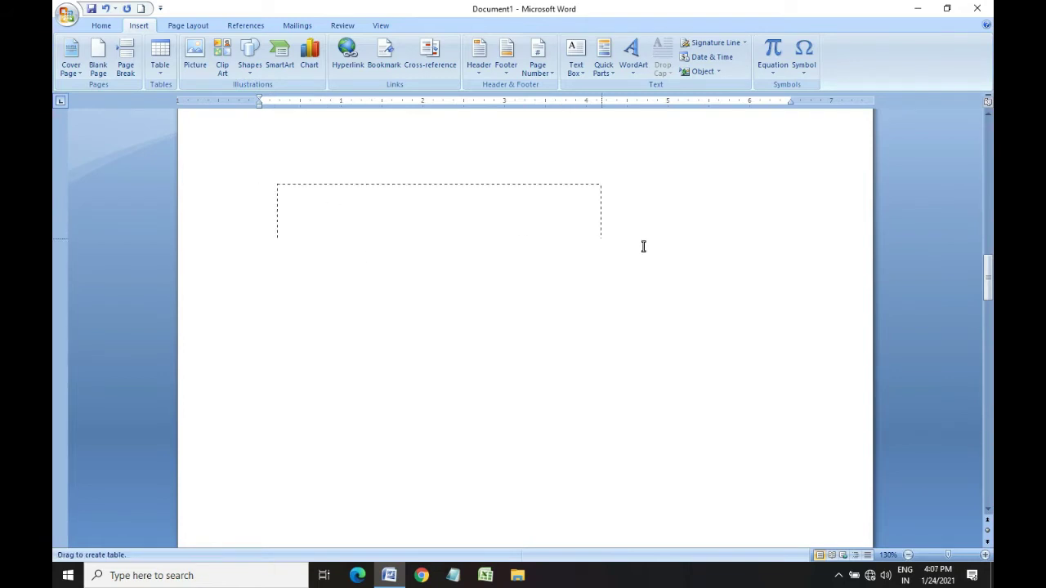
left_click_drag(782, 279, 779, 346)
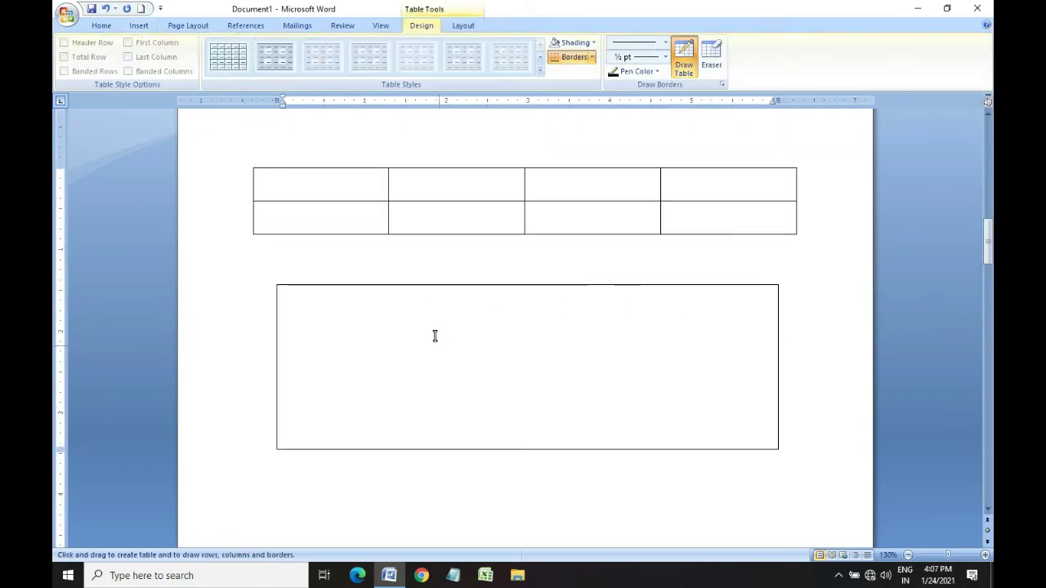
left_click_drag(282, 365, 631, 367)
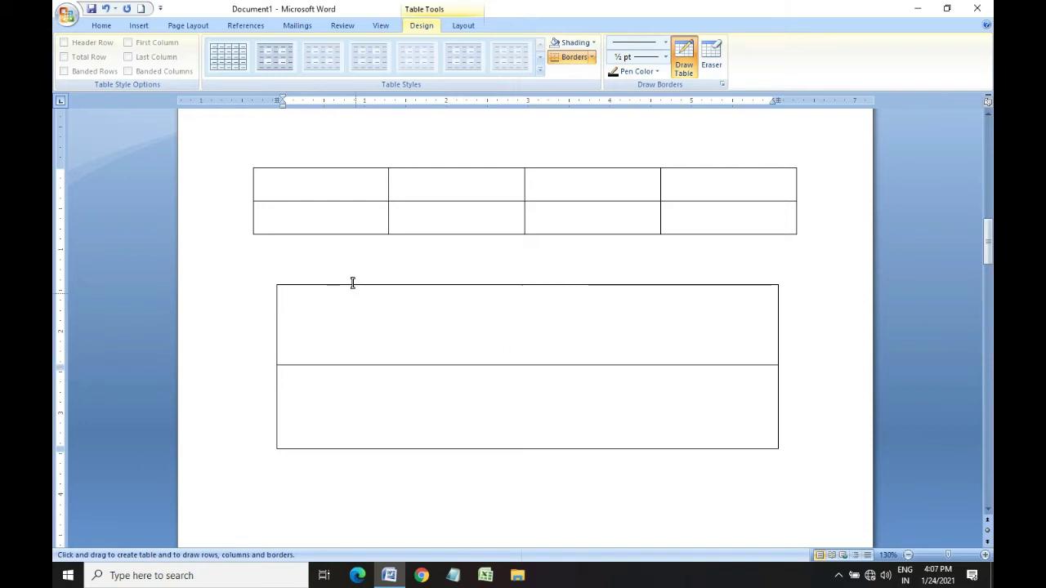
left_click_drag(354, 280, 354, 408)
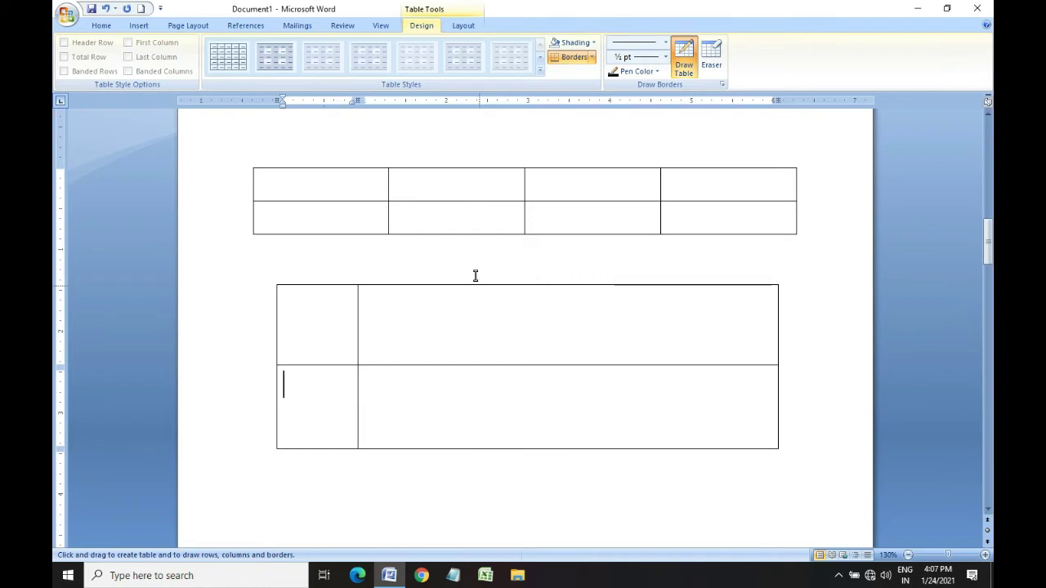
left_click_drag(477, 341, 482, 409)
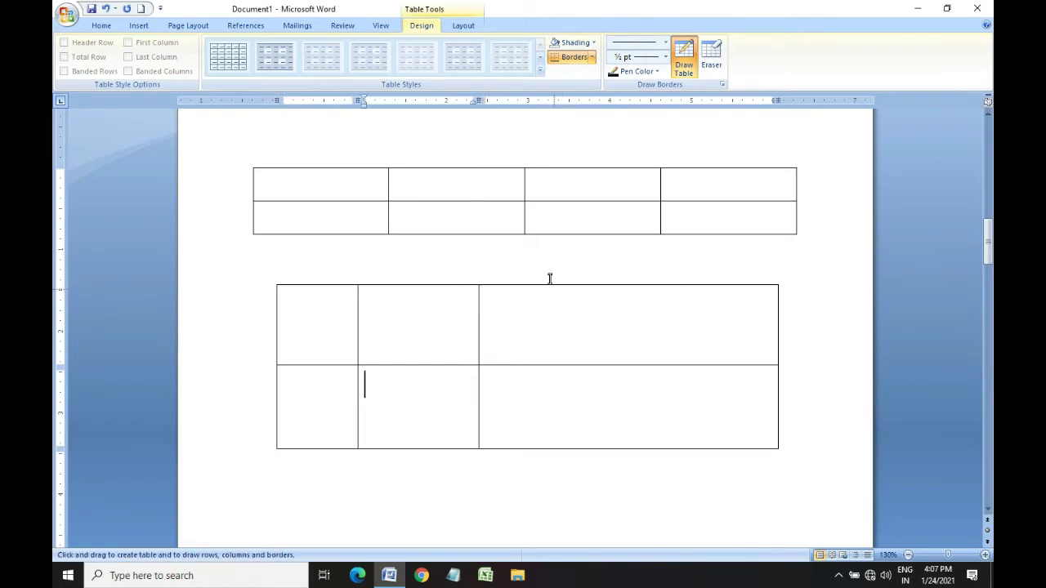
left_click_drag(552, 284, 554, 446)
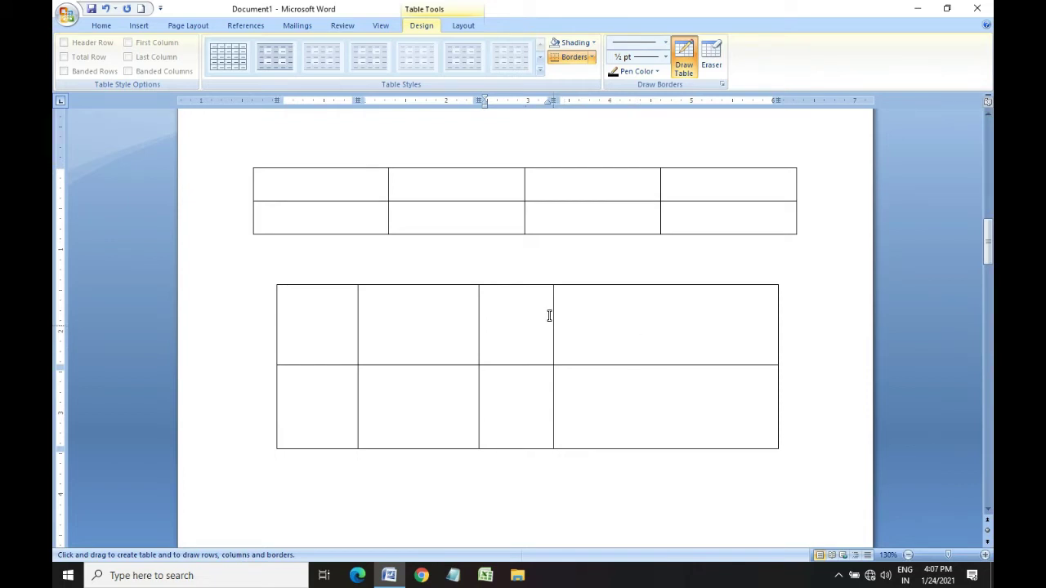
Split the right-side cells into several uneven smaller rows and columns
left_click_drag(556, 315, 722, 315)
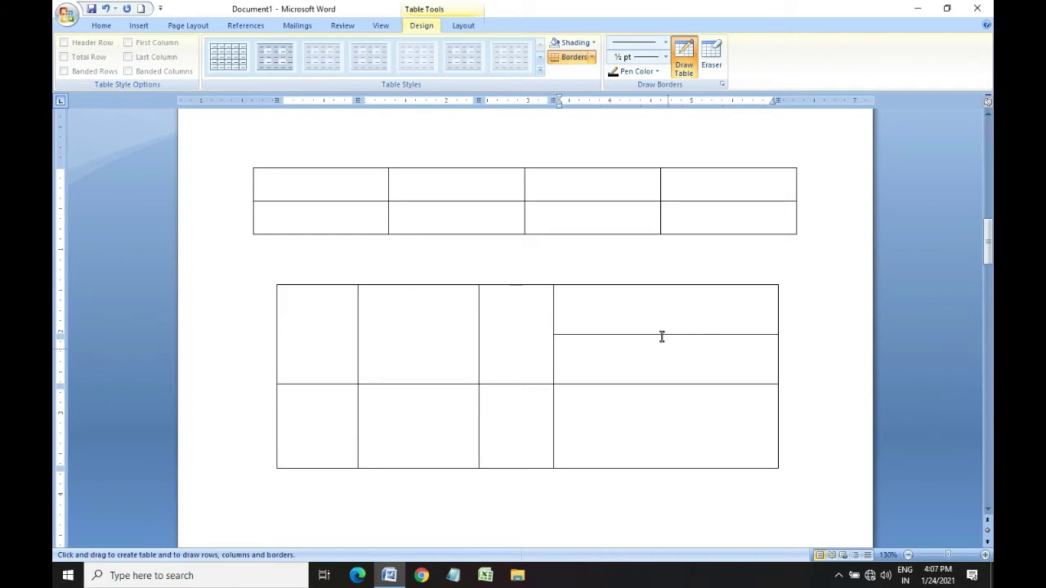
left_click_drag(659, 335, 660, 382)
left_click_drag(553, 401, 758, 402)
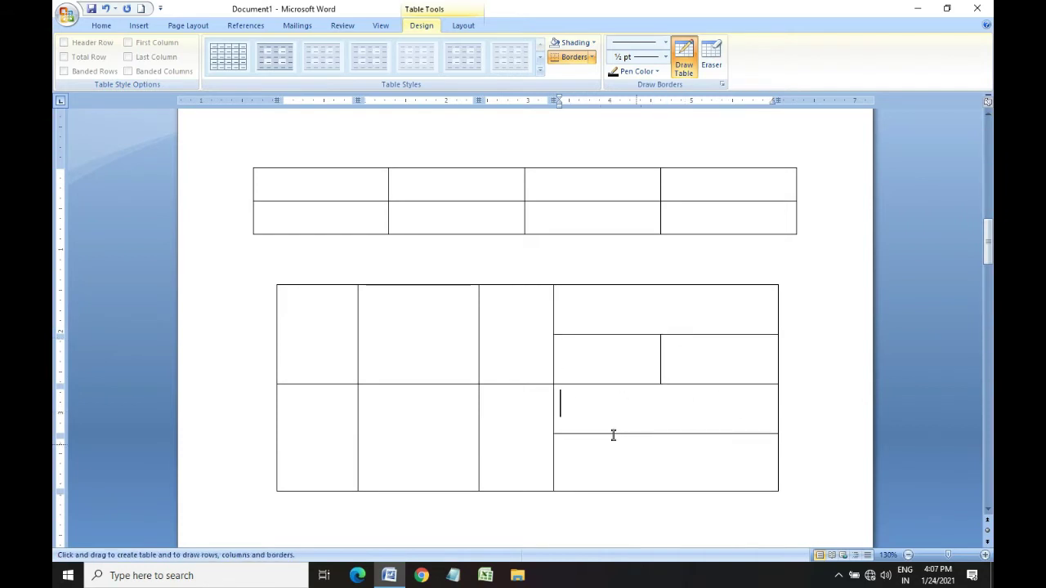
left_click_drag(555, 456, 740, 458)
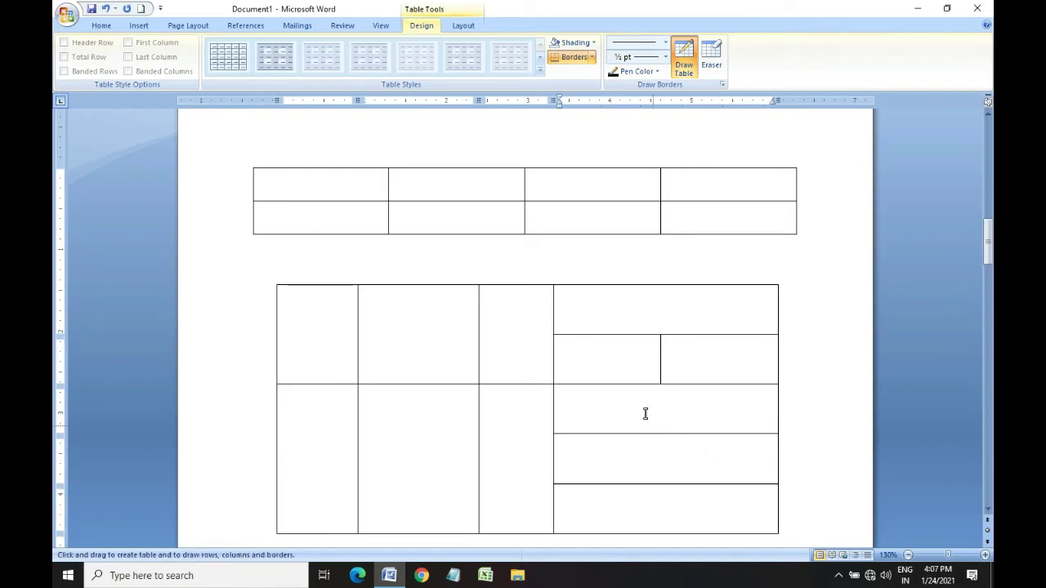
scroll(738, 395, "down", 1)
left_click_drag(593, 344, 597, 391)
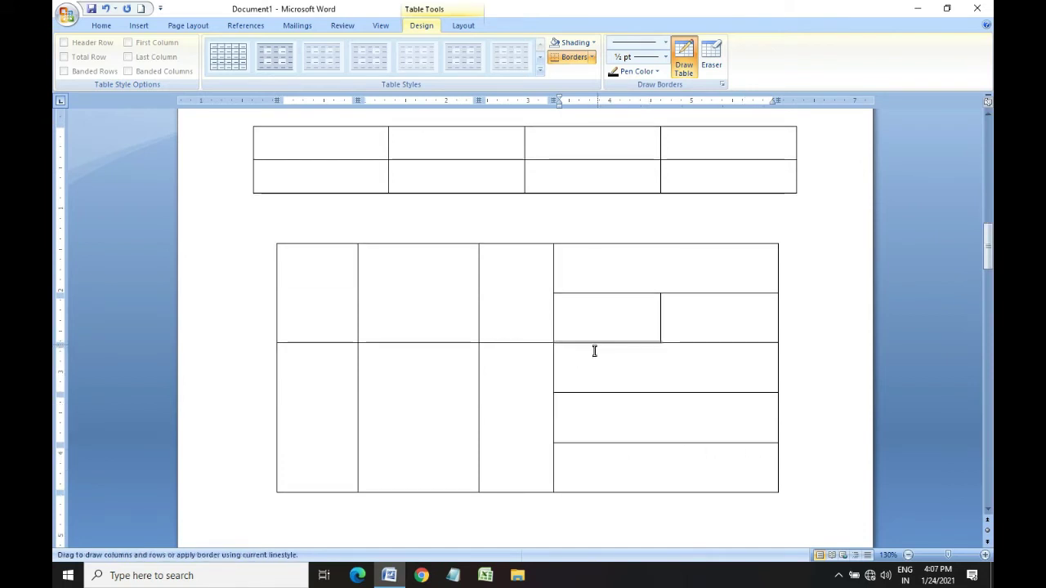
left_click_drag(717, 394, 719, 441)
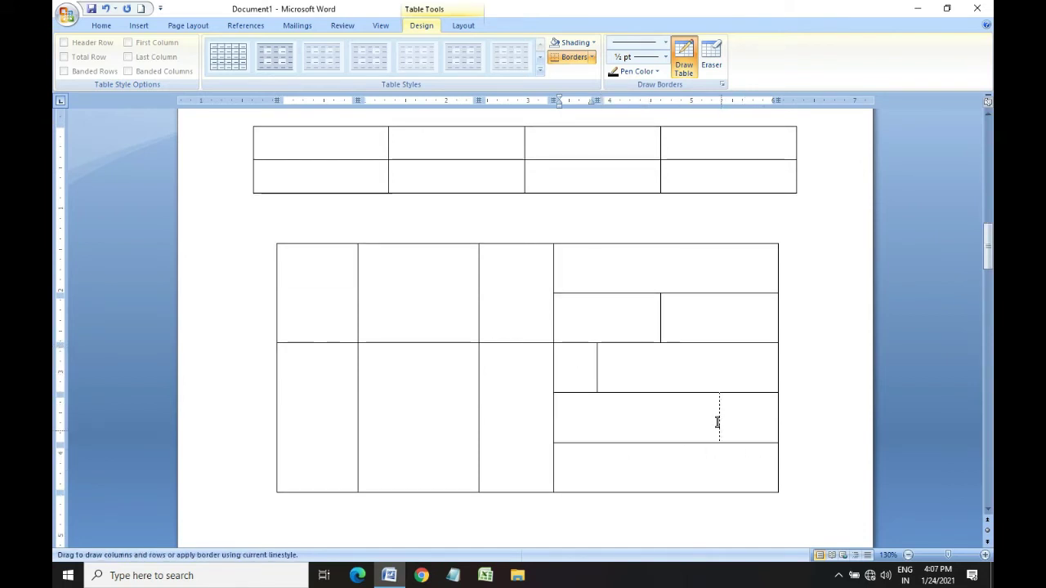
left_click_drag(632, 444, 634, 489)
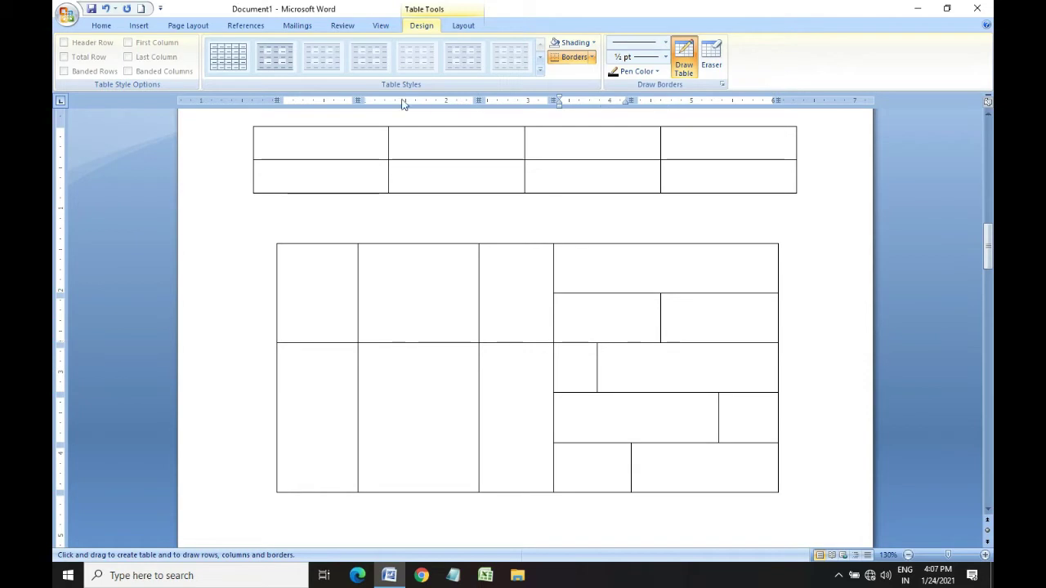
Pick the orange picture 's' from the Pictures folder to insert below the table
left_click(148, 30)
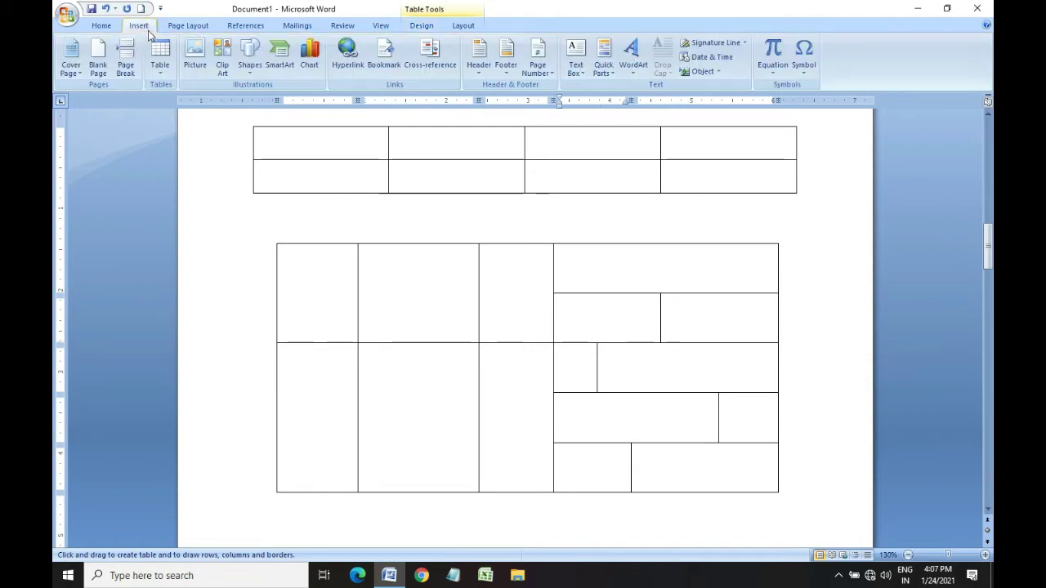
scroll(287, 133, "down", 1)
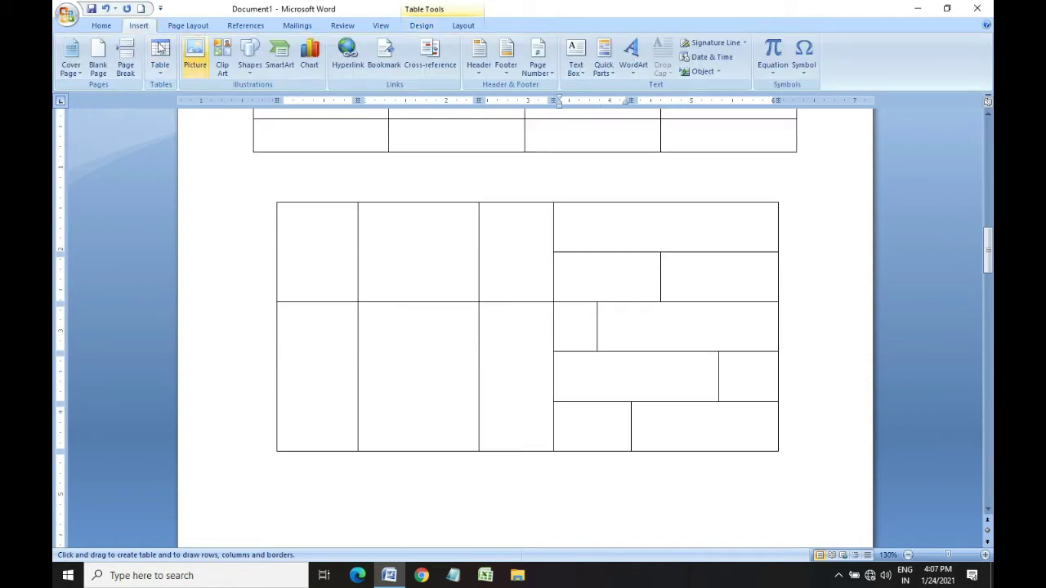
scroll(385, 305, "down", 6)
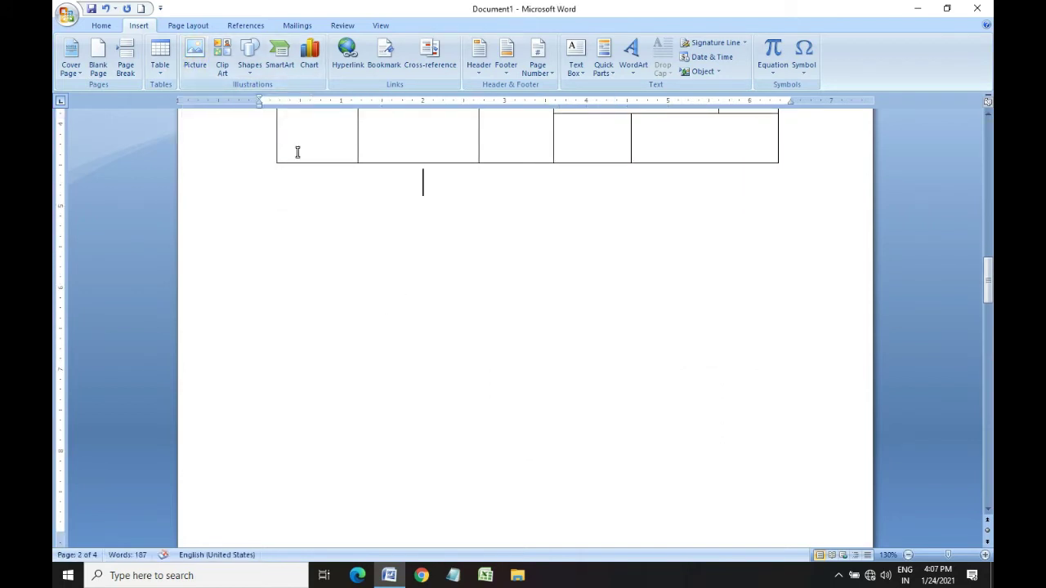
left_click(201, 66)
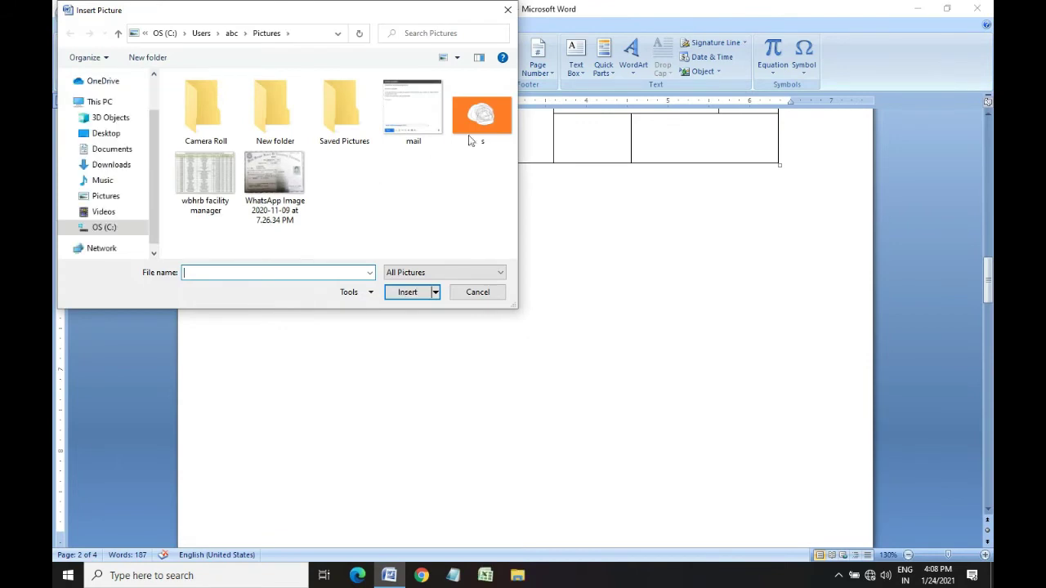
left_click(474, 125)
Insert the orange picture and set its text wrapping to In Front of Text
left_click(404, 292)
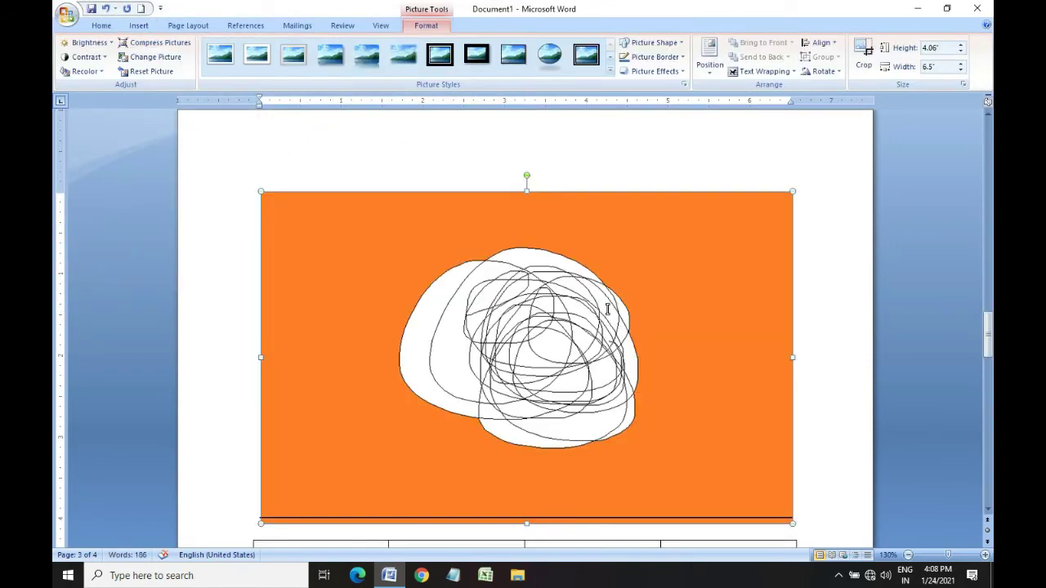
scroll(607, 309, "down", 1)
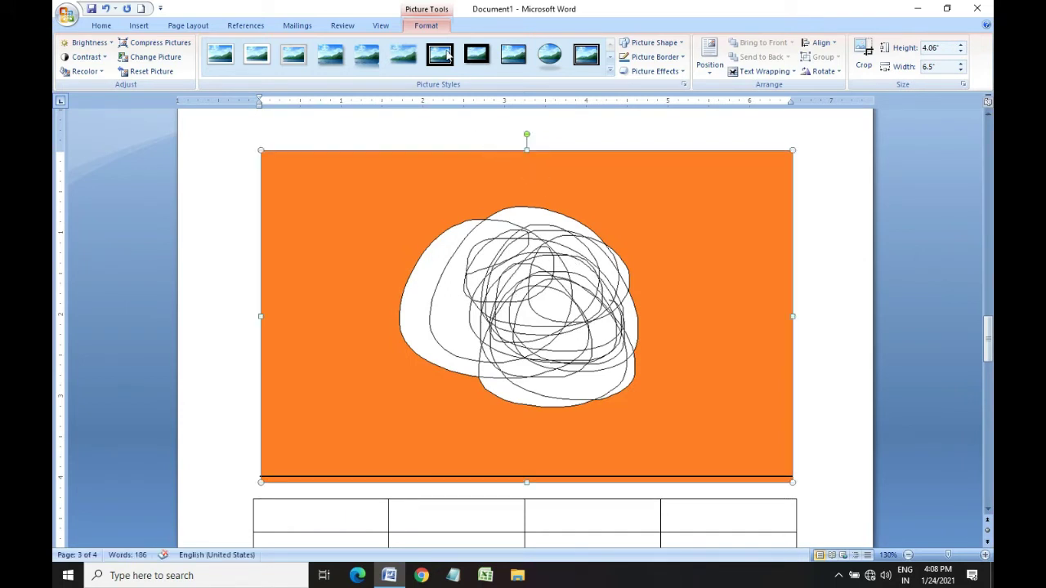
left_click(765, 73)
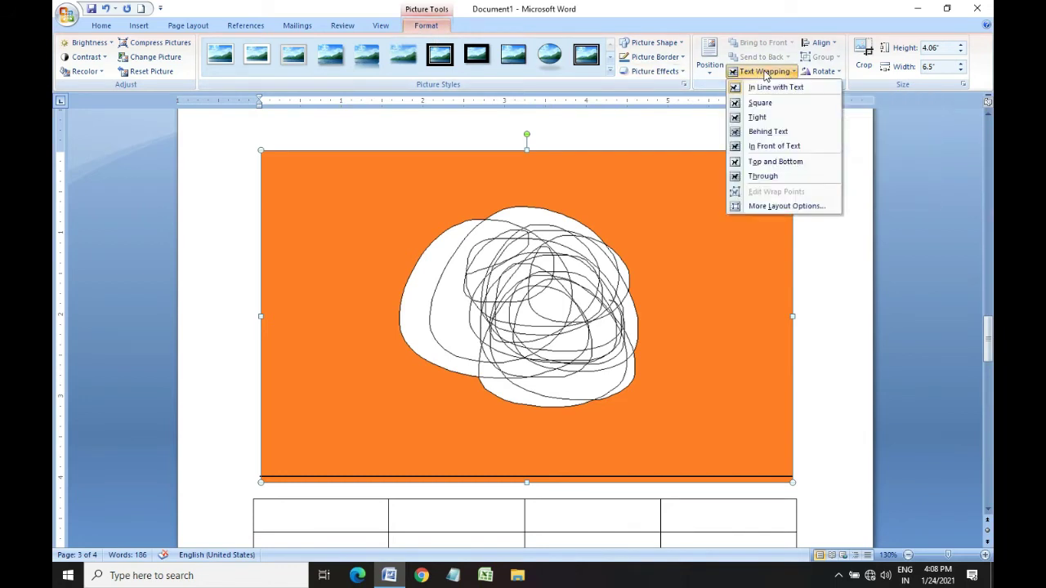
left_click(751, 147)
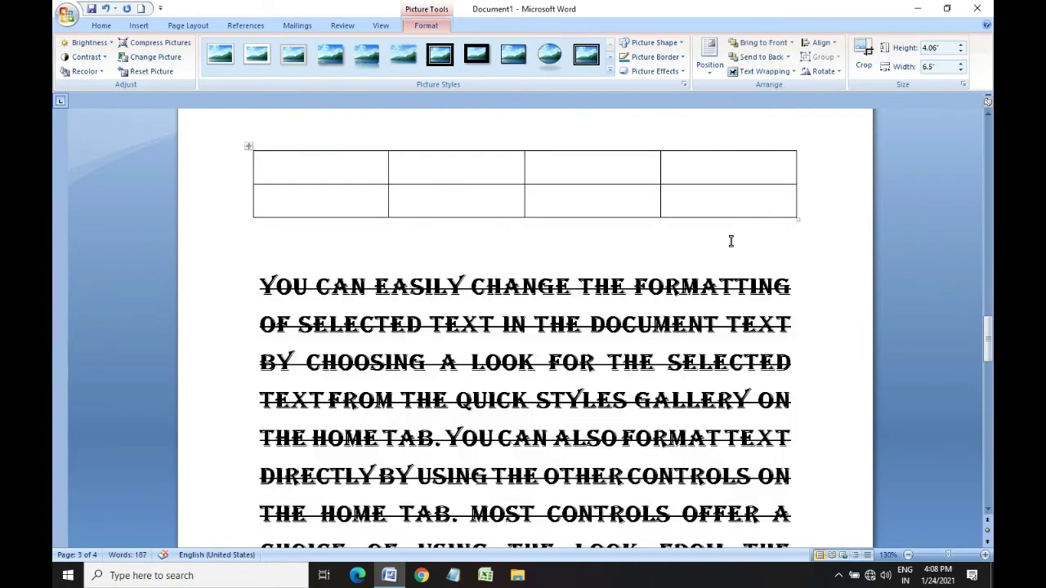
Move the orange picture over the table and shrink it to 2.49 by 3.98 inches
scroll(724, 243, "up", 5)
scroll(723, 245, "up", 5)
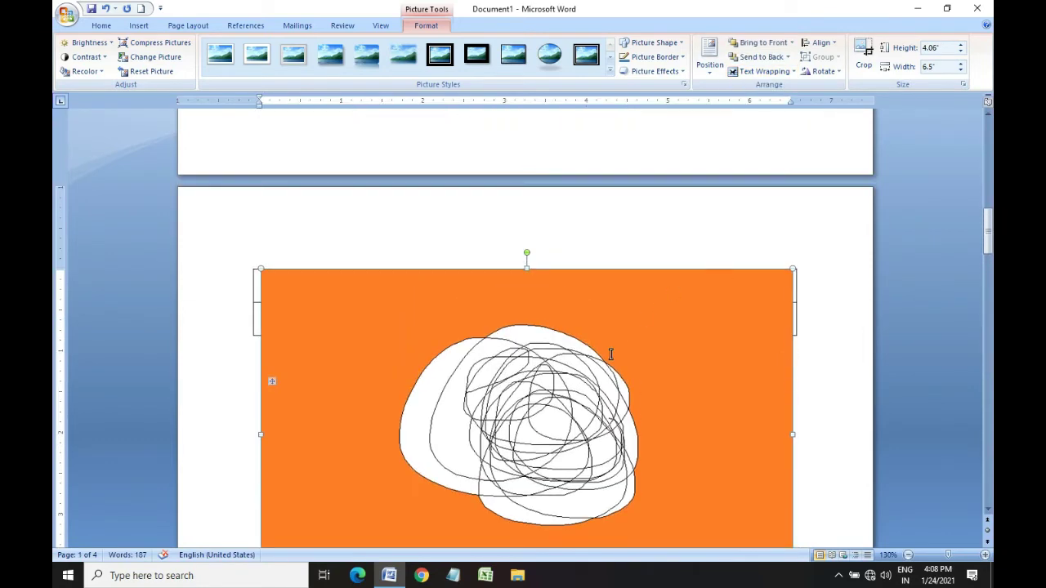
scroll(602, 276, "down", 2)
scroll(706, 307, "down", 4)
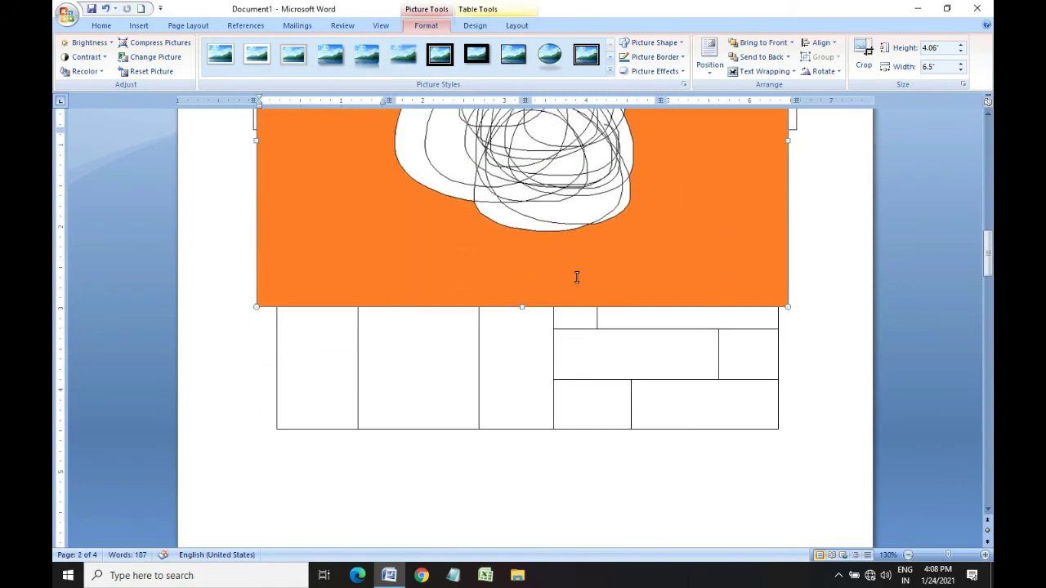
left_click_drag(576, 277, 593, 278)
mouse_move(553, 149)
left_mouse_down()
mouse_move(596, 382)
mouse_move(654, 444)
left_mouse_up()
left_click_drag(843, 466, 626, 335)
left_click_drag(561, 278, 568, 442)
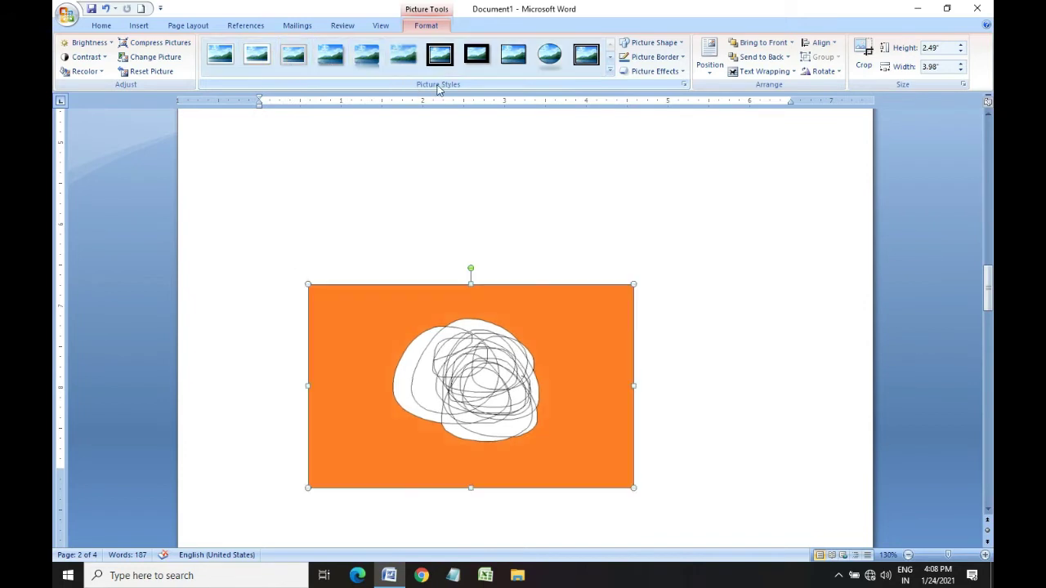
Apply the rounded, reflected picture style to the orange picture
left_click(362, 59)
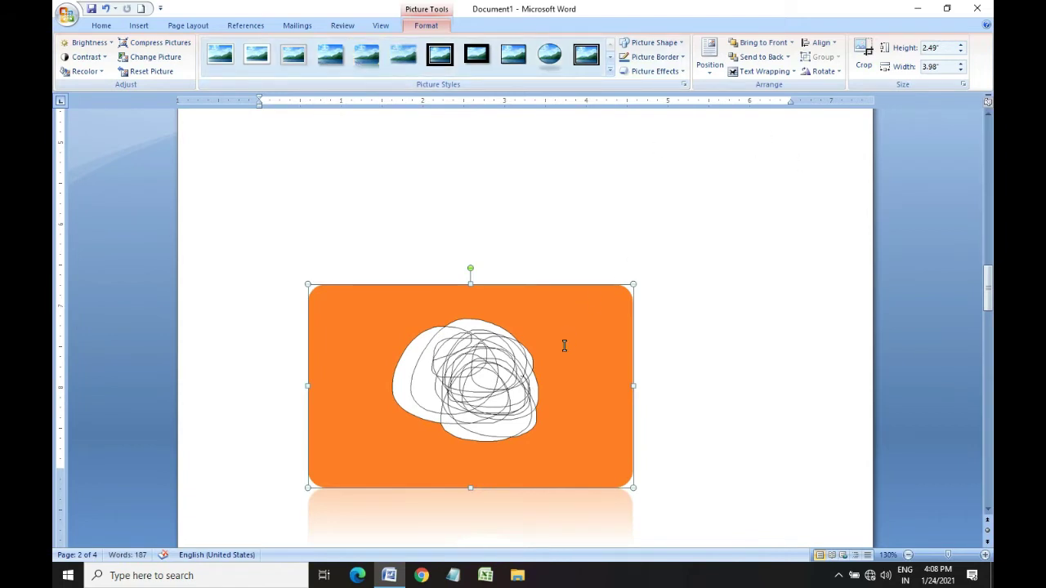
left_click(658, 57)
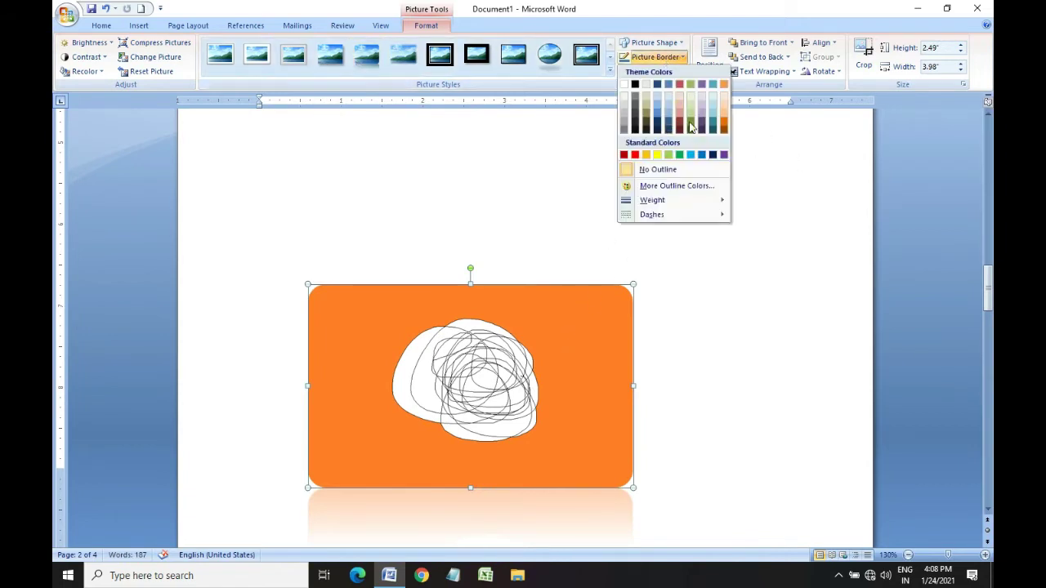
mouse_move(654, 204)
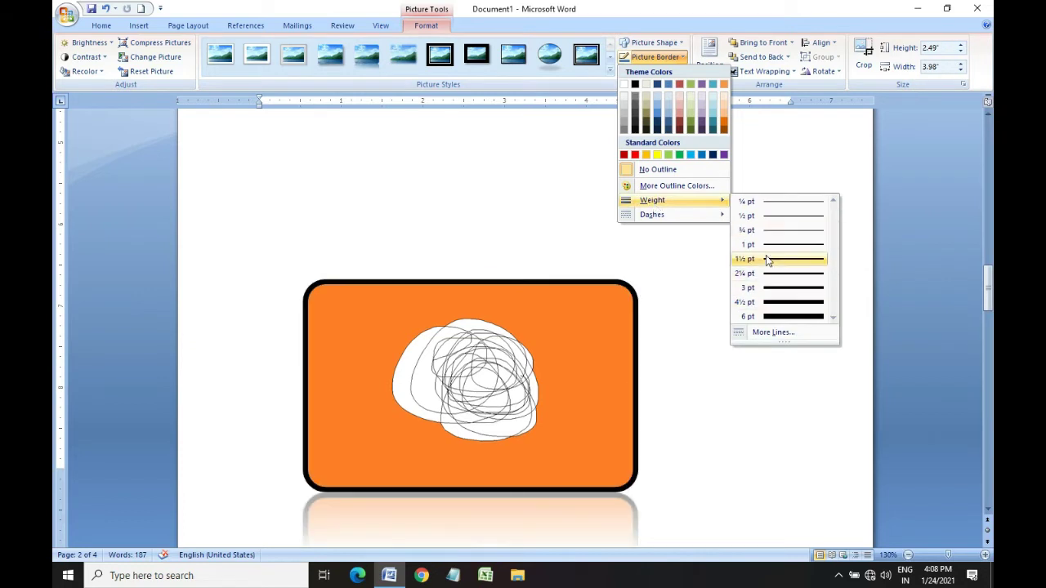
Reshape the orange picture into a 7-Point Star
left_click(654, 44)
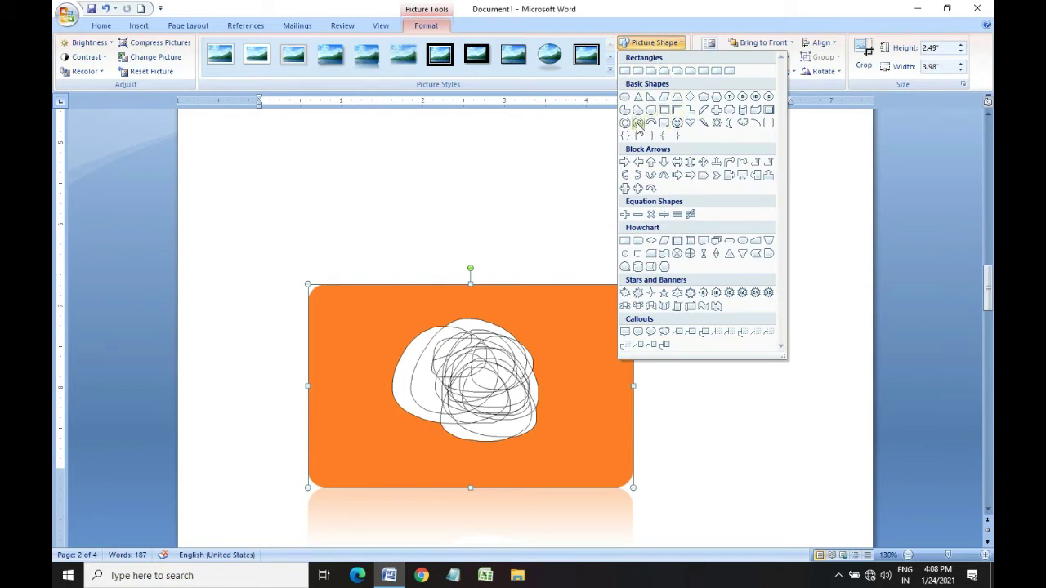
left_click(691, 293)
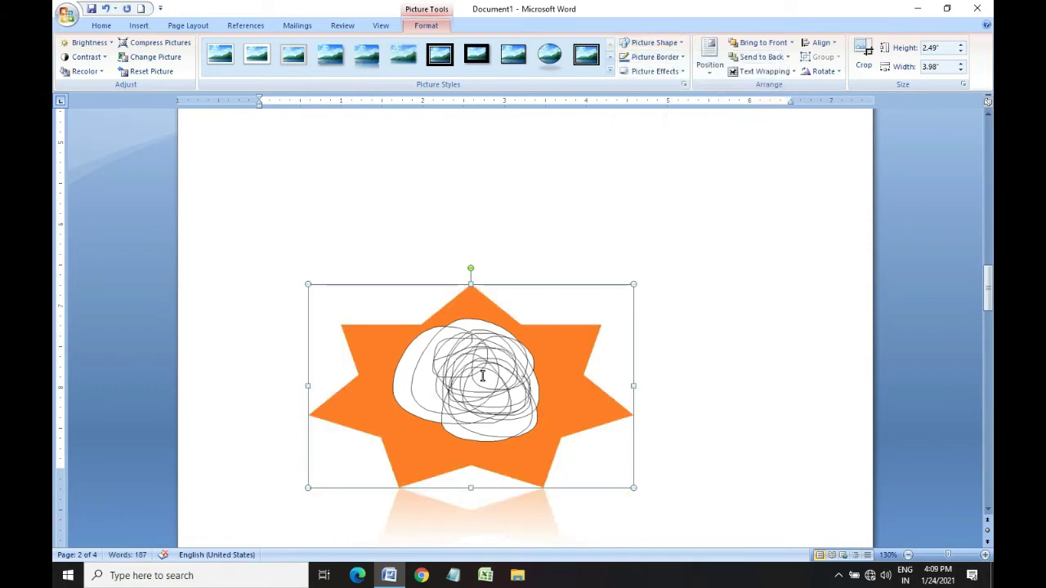
left_click(137, 27)
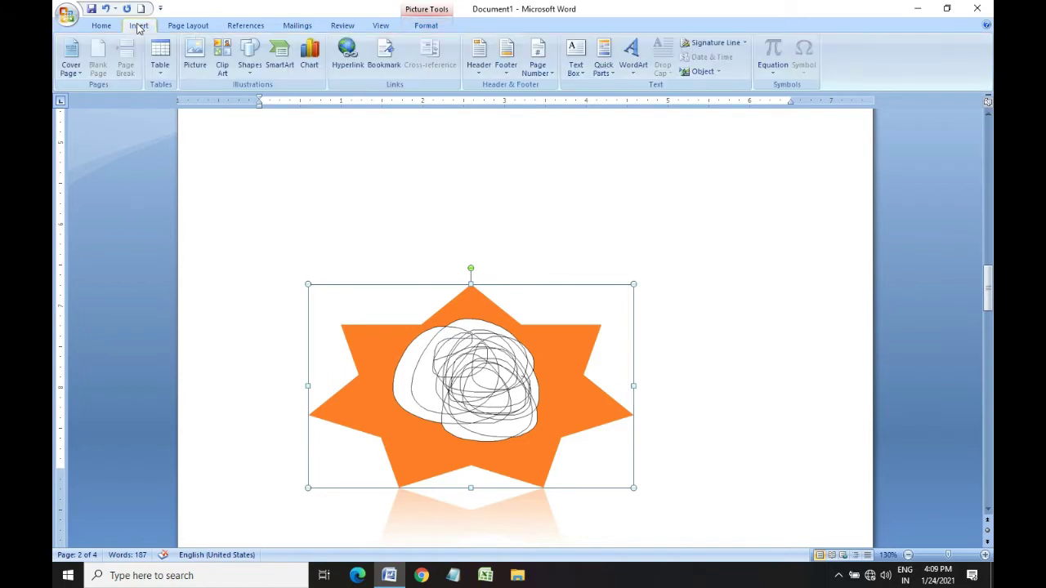
List all clip art with an empty search and insert the blue computer clip above the table
left_click(472, 164)
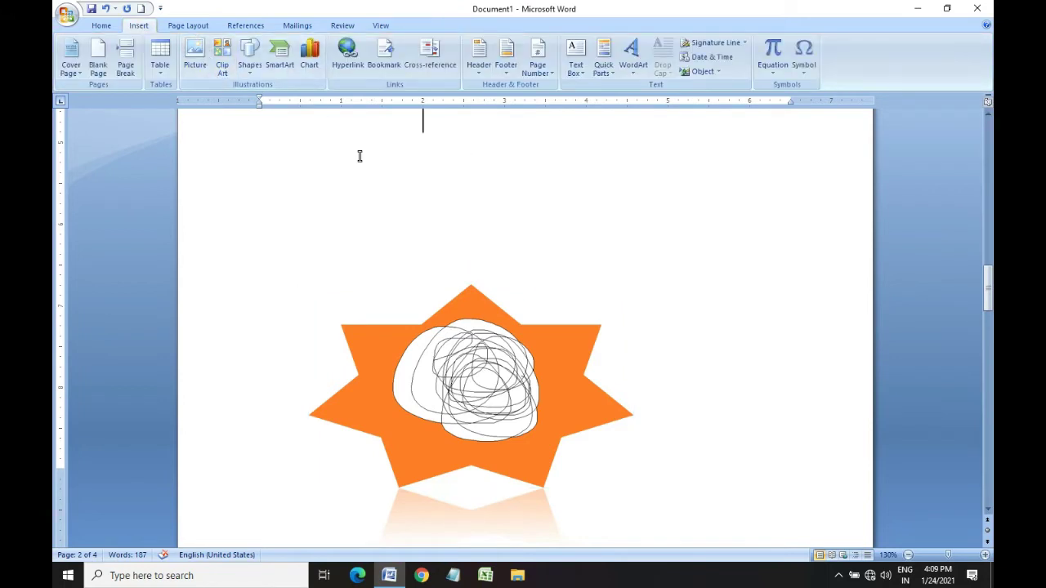
left_click(222, 78)
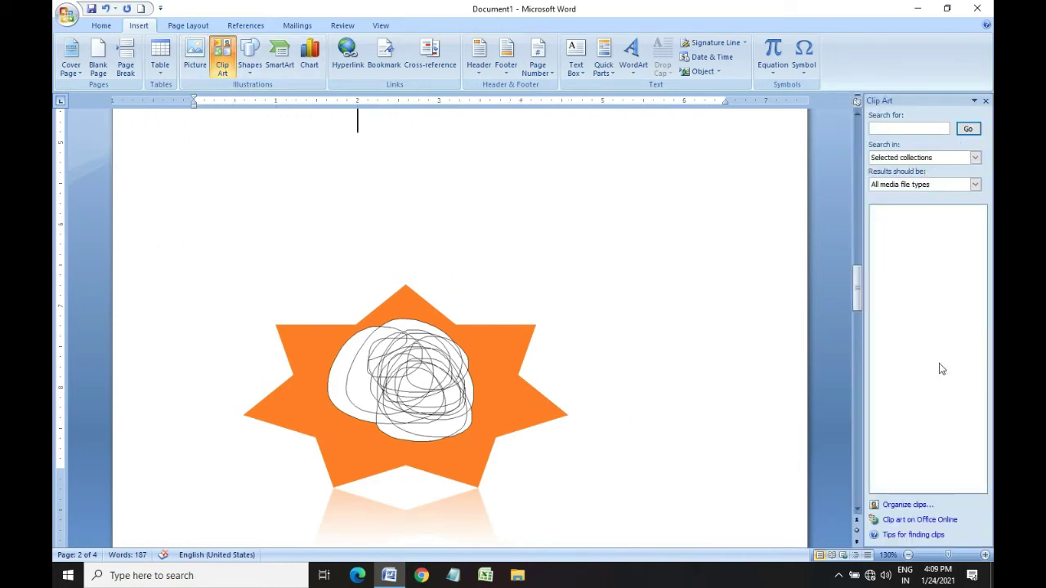
left_click(887, 129)
left_click(975, 132)
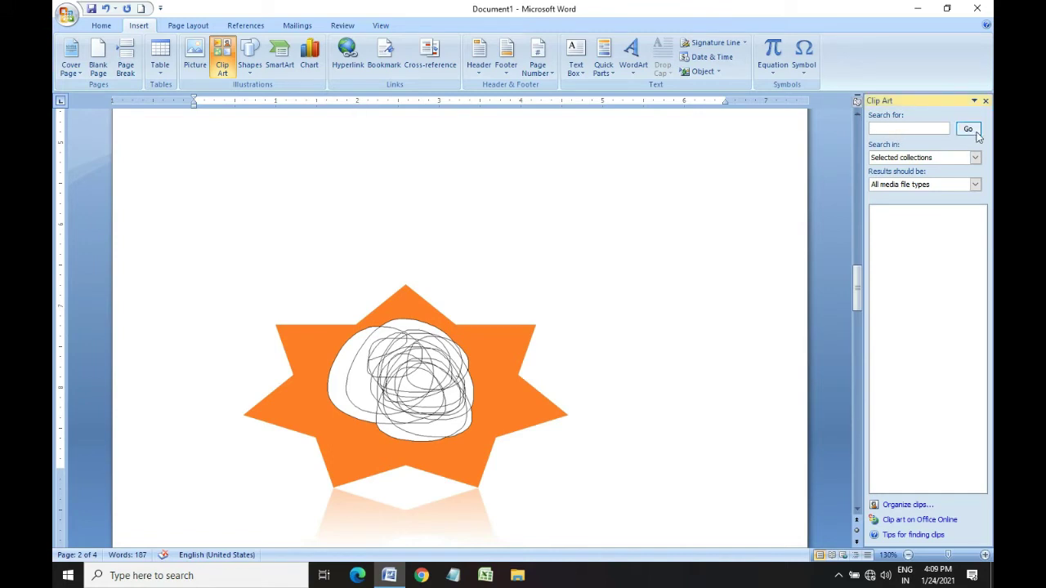
scroll(937, 257, "down", 3)
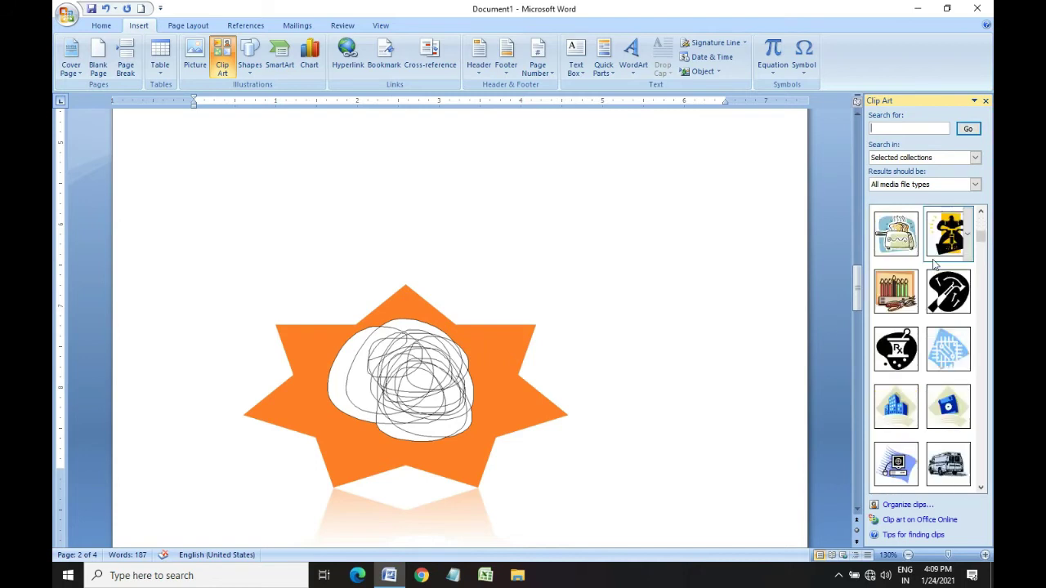
scroll(934, 264, "down", 3)
scroll(933, 269, "down", 3)
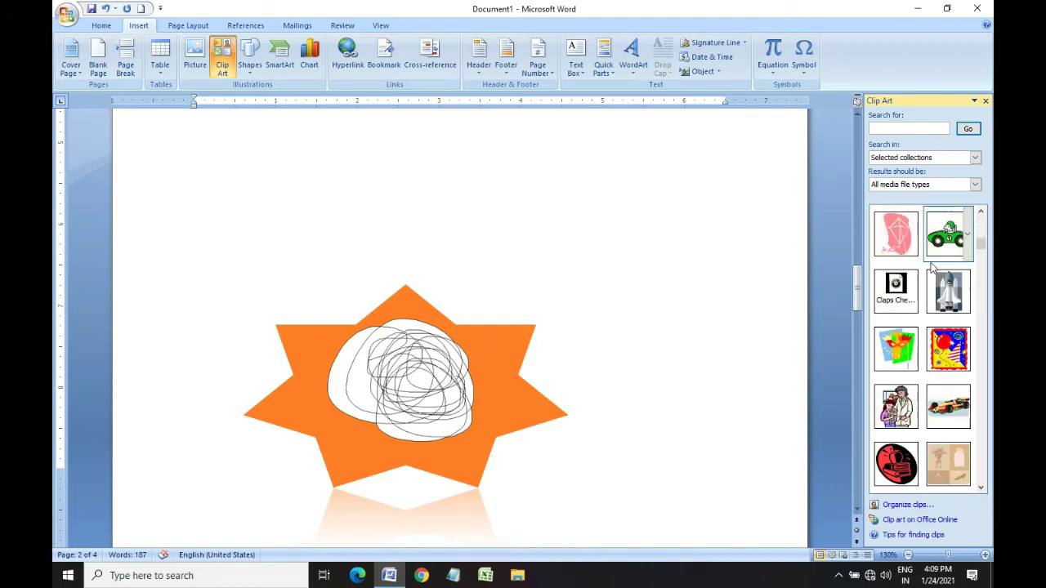
scroll(933, 274, "up", 3)
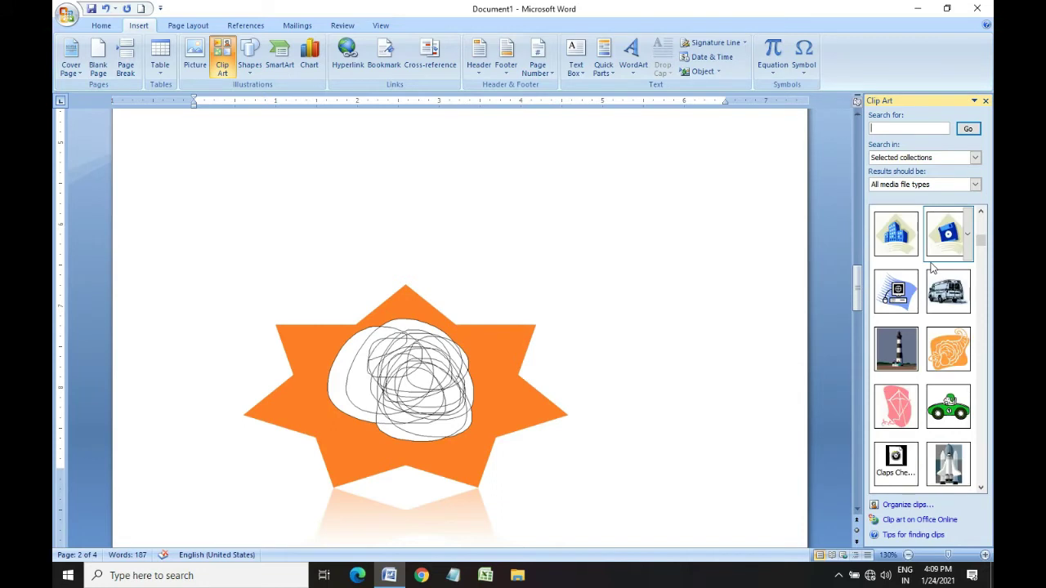
left_click(894, 300)
scroll(495, 338, "down", 3)
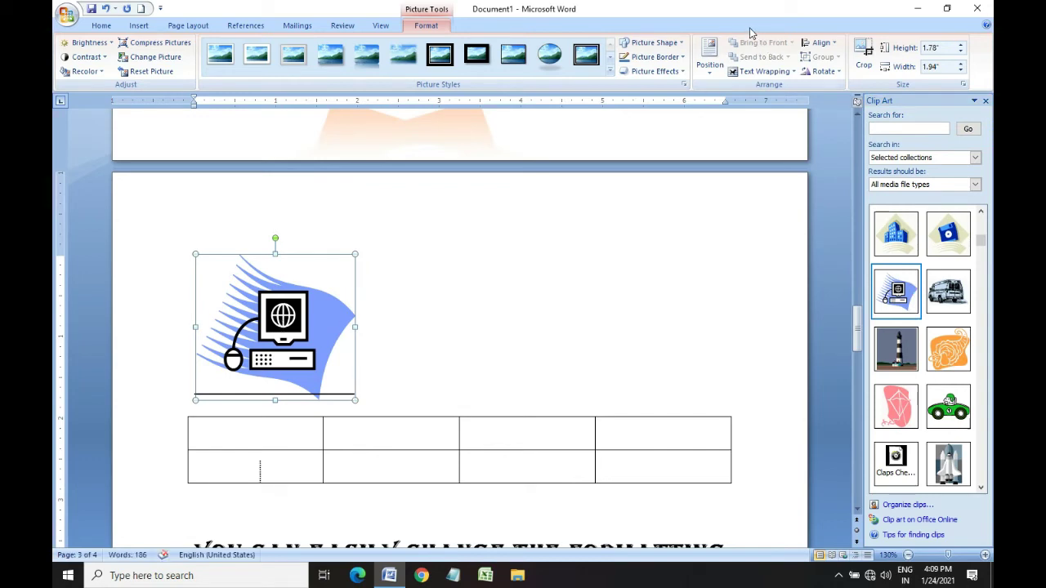
Float the computer clip art In Front of Text and drag it below the table, right of centre
left_click(745, 71)
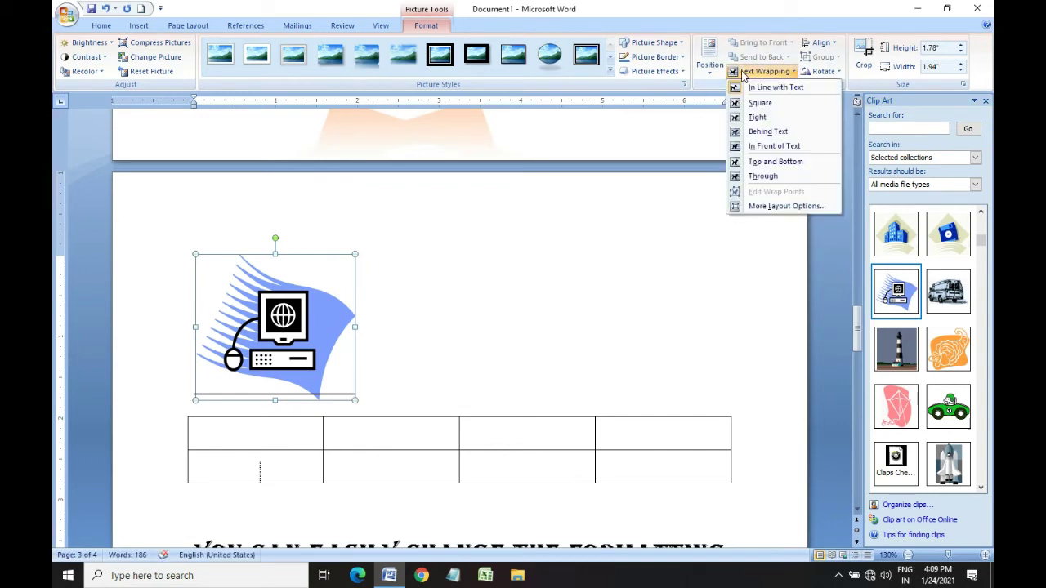
left_click(765, 147)
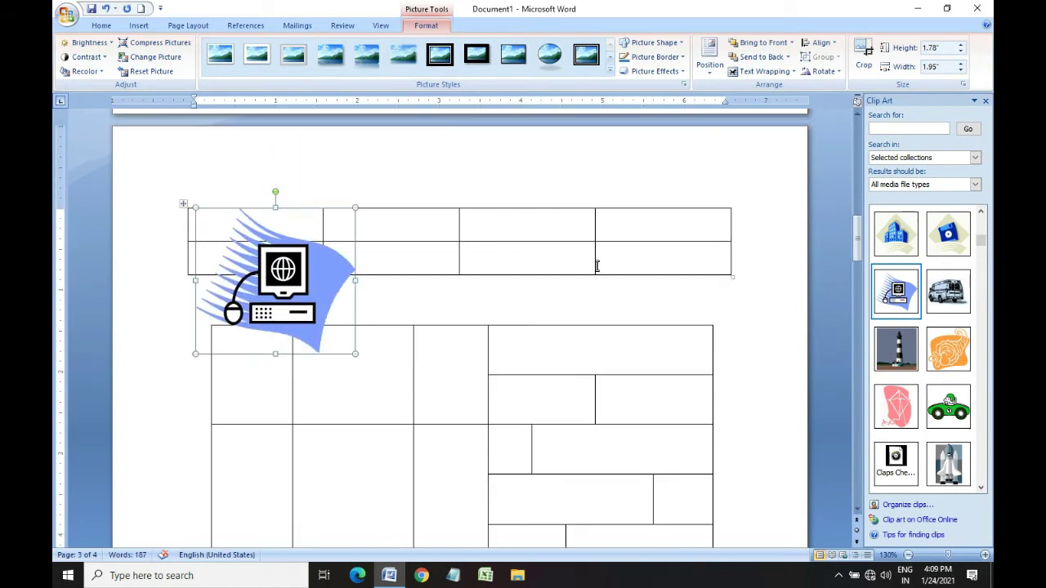
left_click_drag(278, 286, 532, 432)
scroll(531, 432, "down", 5)
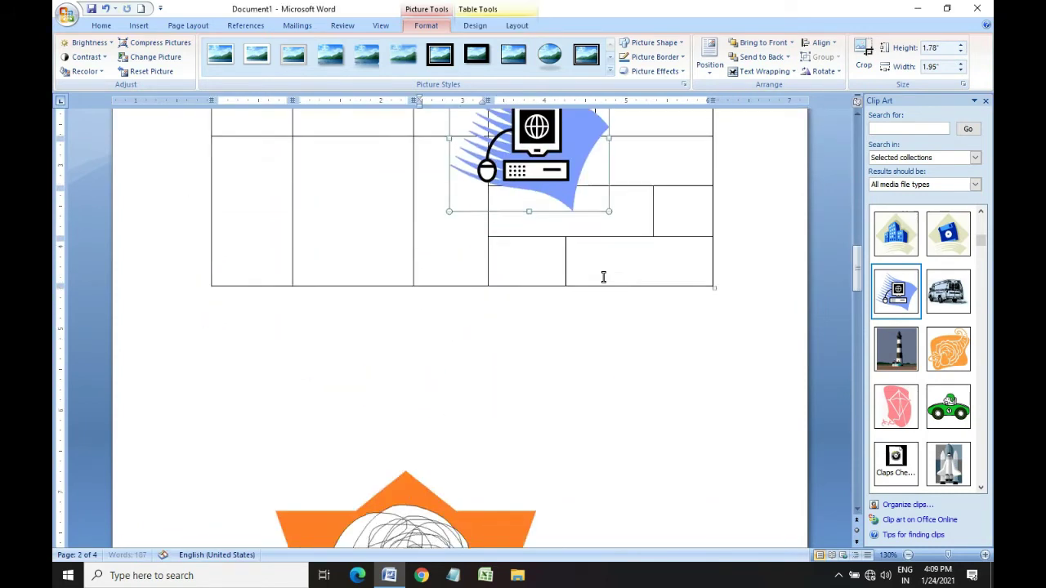
mouse_move(535, 135)
left_mouse_down()
mouse_move(723, 389)
mouse_move(636, 391)
left_mouse_up()
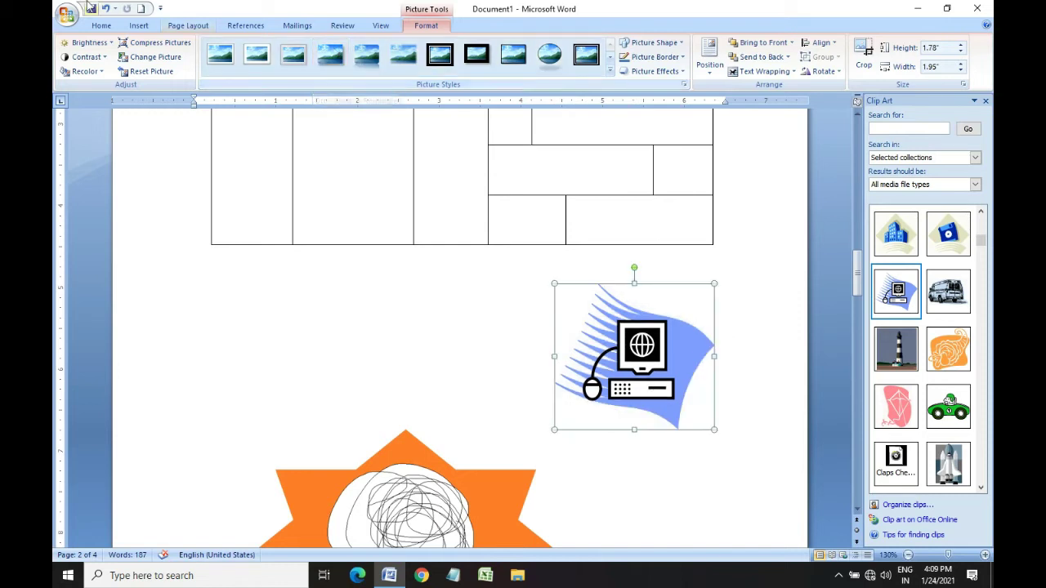
left_click(139, 26)
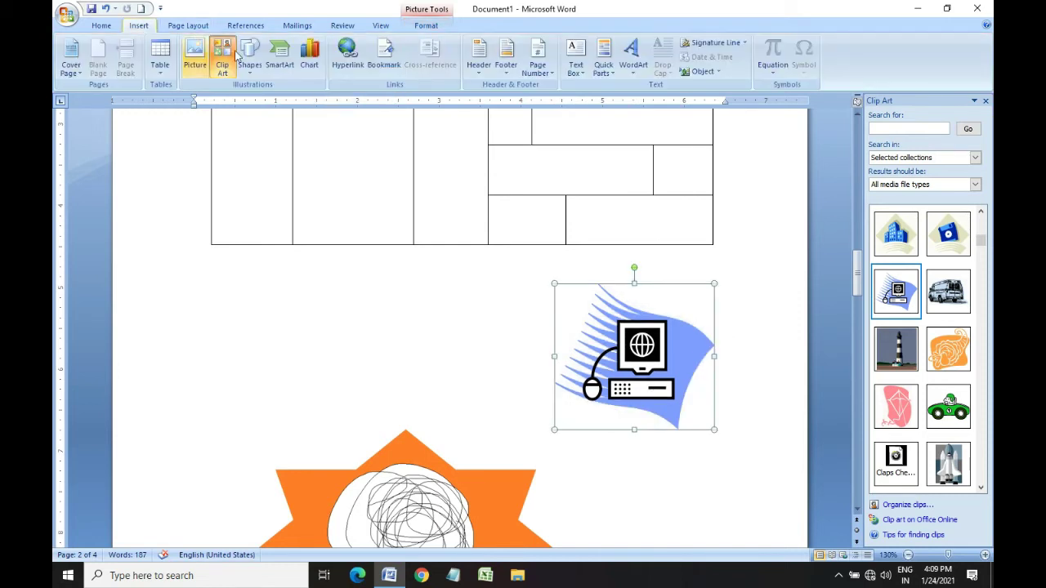
Place the caret on the empty line after the final paragraph on page 4 and pick the Oval shape
left_click(250, 61)
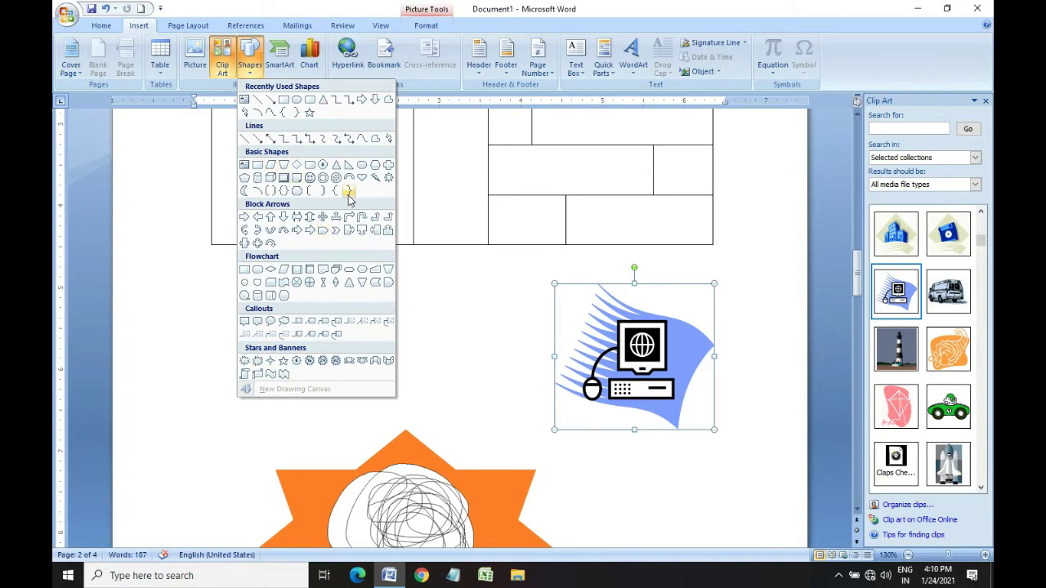
scroll(512, 329, "down", 5)
scroll(502, 325, "down", 5)
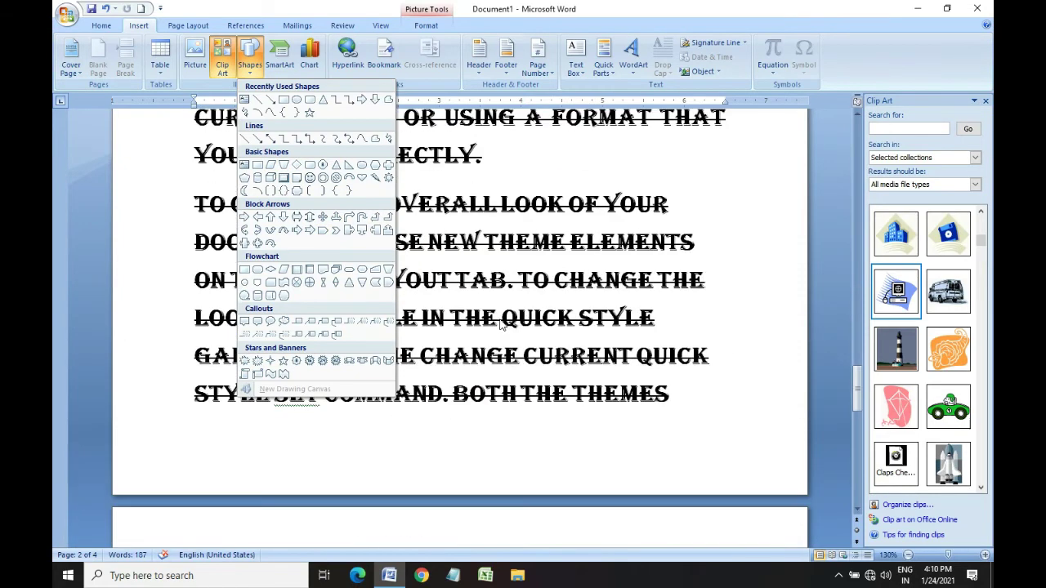
scroll(501, 324, "down", 3)
scroll(491, 339, "down", 3)
left_click(453, 212)
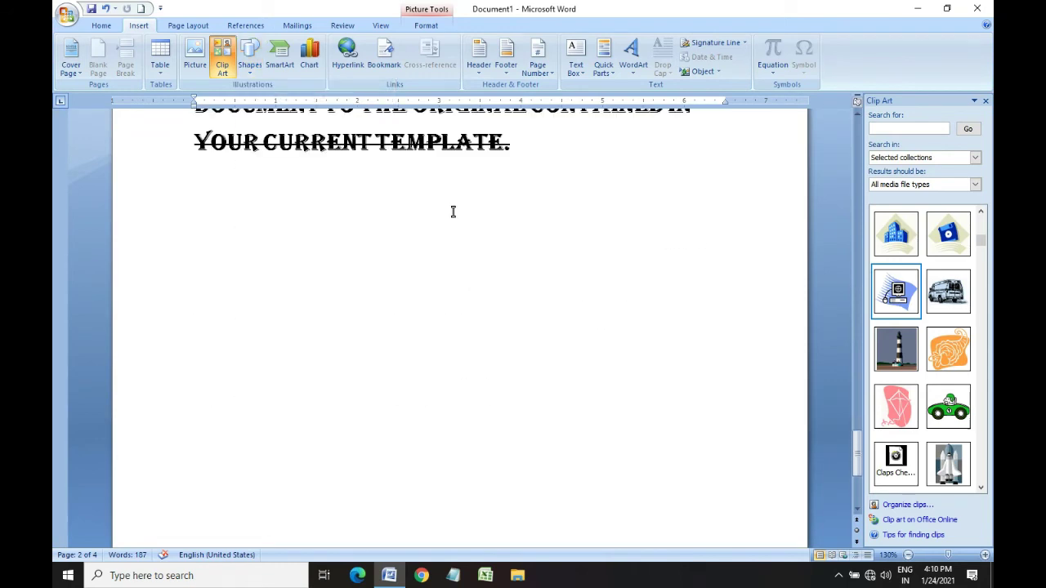
left_click(453, 213)
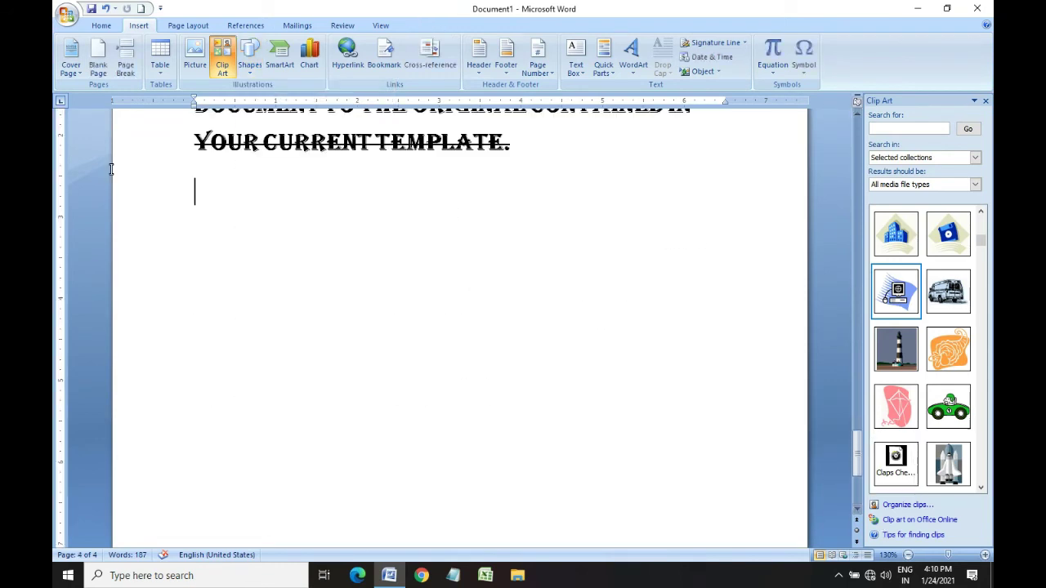
left_click(250, 57)
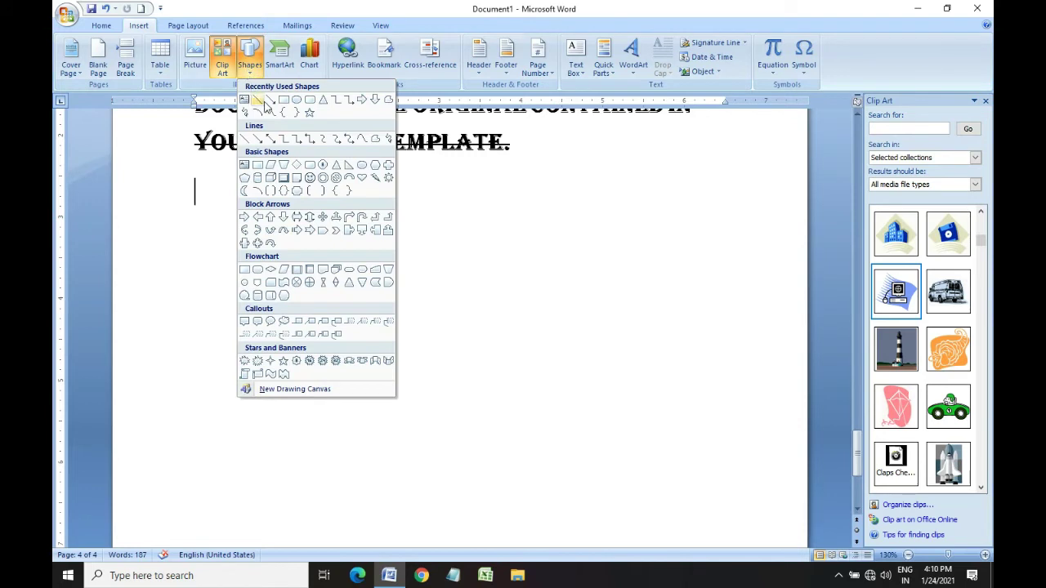
left_click(296, 100)
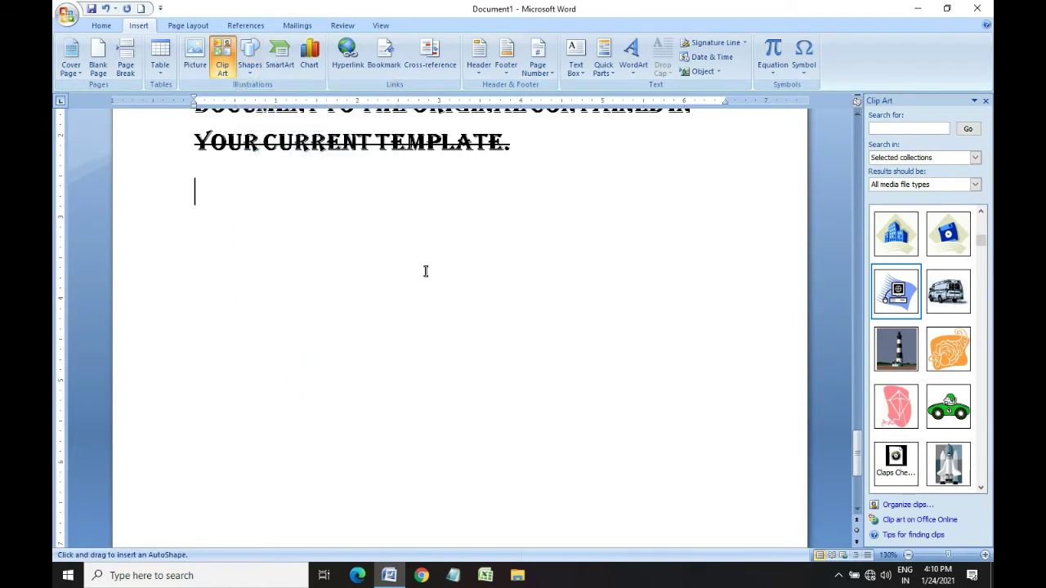
Draw an oval, a downward arrow, a rectangle and a second arrow below the last paragraph
left_click_drag(406, 210, 528, 259)
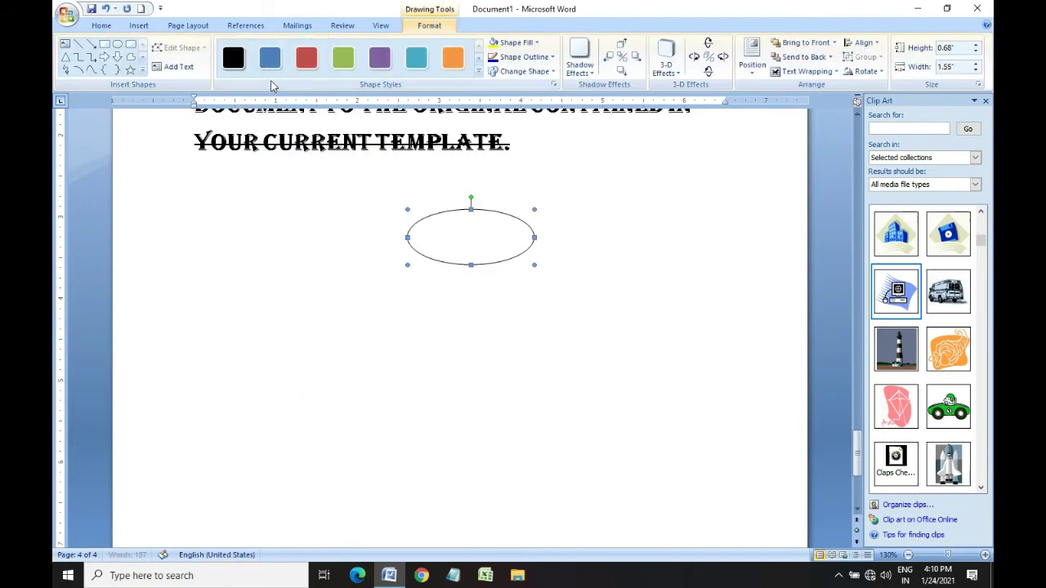
left_click(91, 43)
left_click_drag(465, 303, 470, 306)
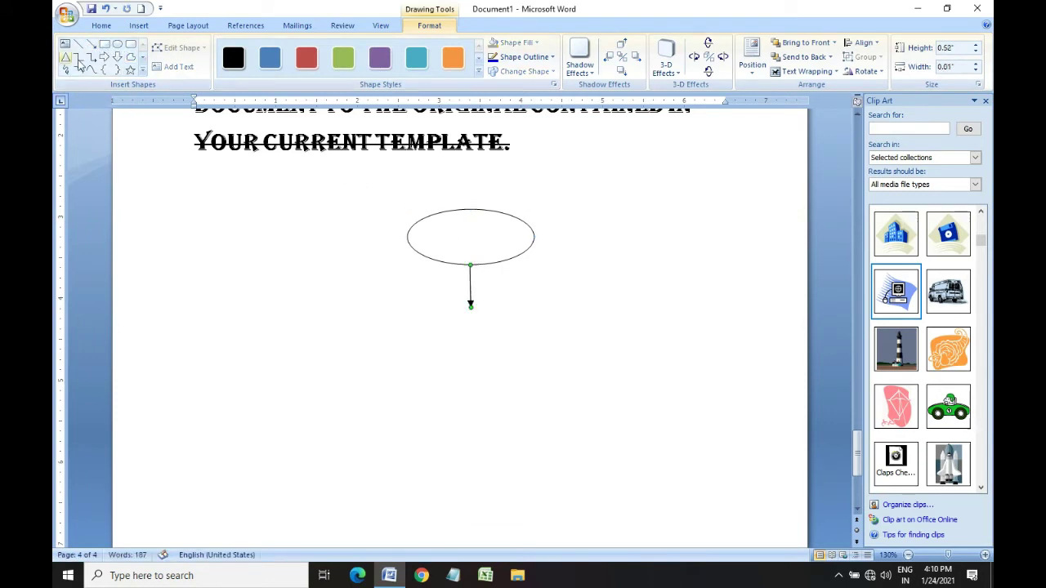
left_click(104, 43)
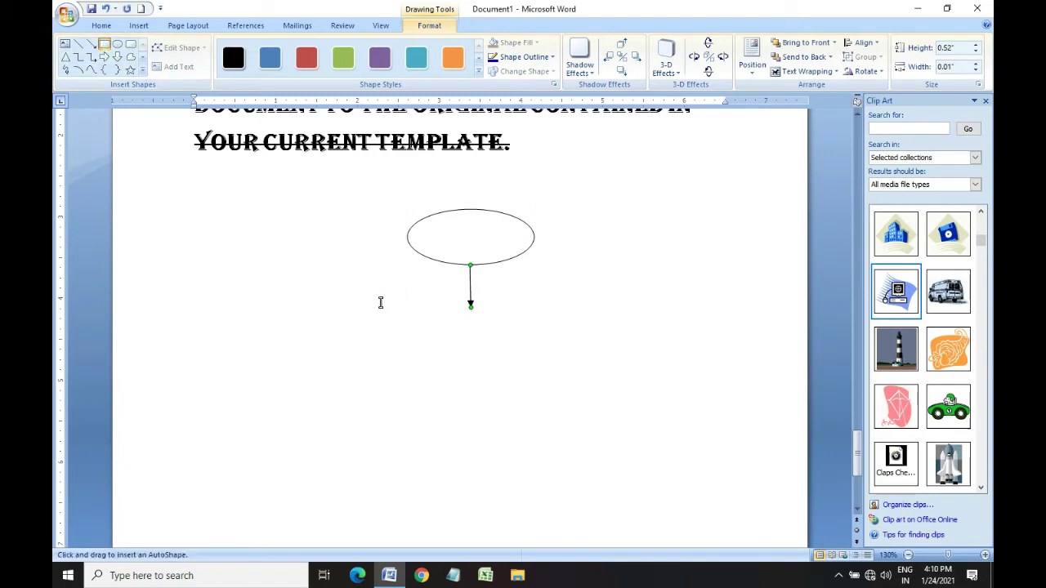
left_click_drag(387, 308, 572, 364)
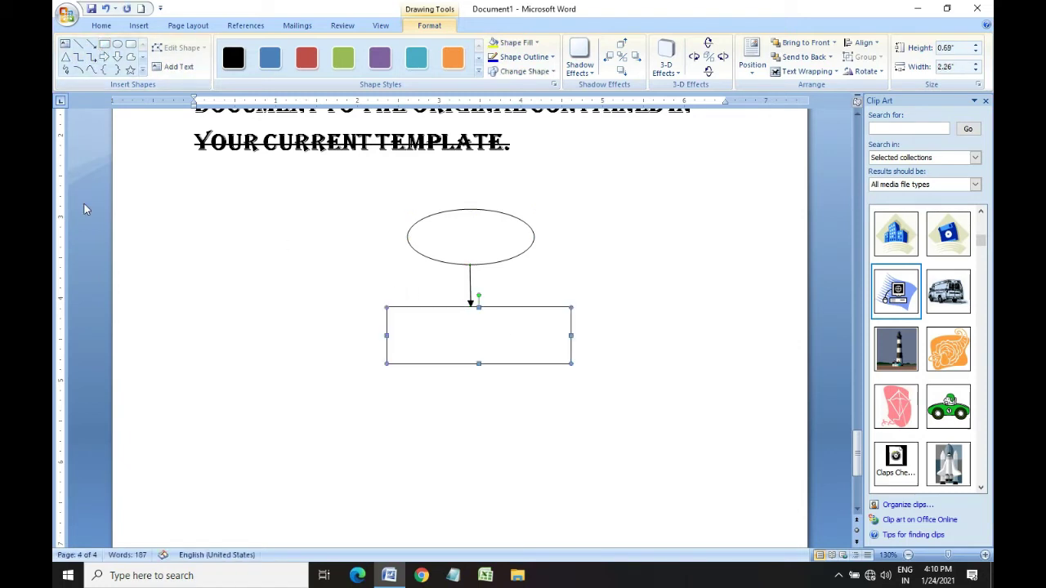
left_click(91, 44)
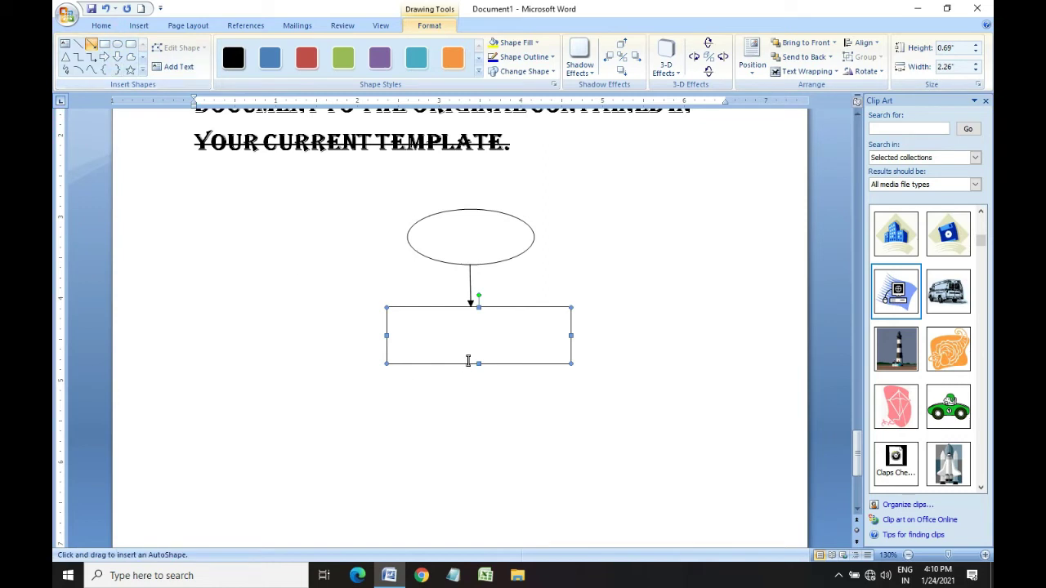
left_click_drag(474, 364, 474, 409)
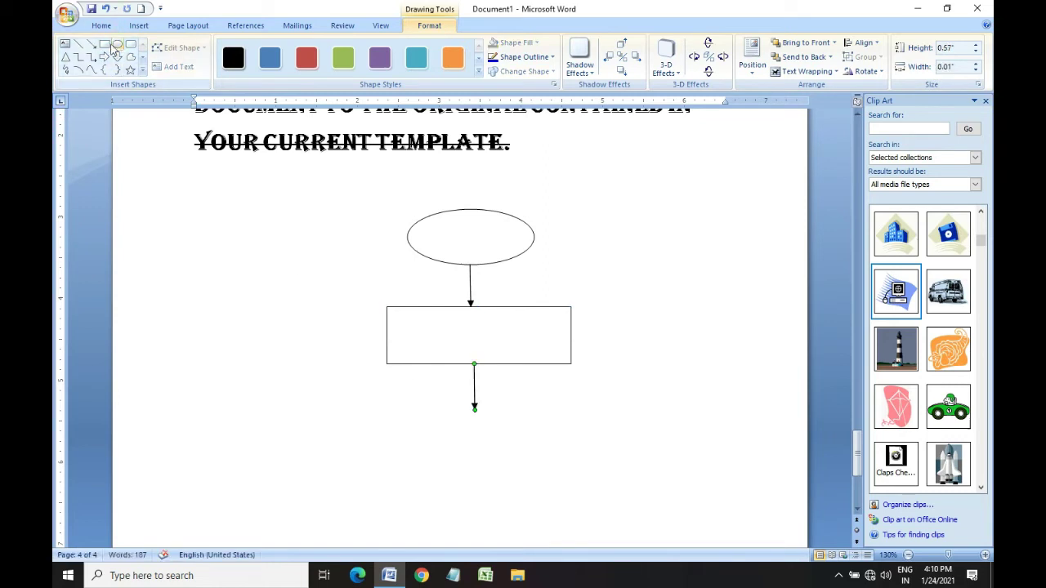
Draw a diamond below the rectangle and centre it under the second arrow
left_click(104, 44)
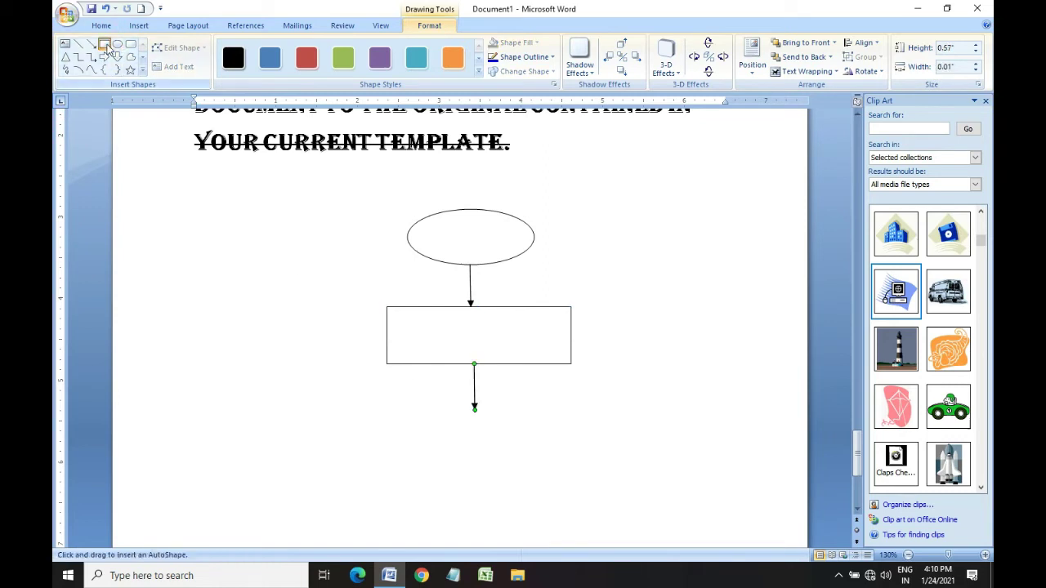
left_click(143, 70)
left_click(114, 123)
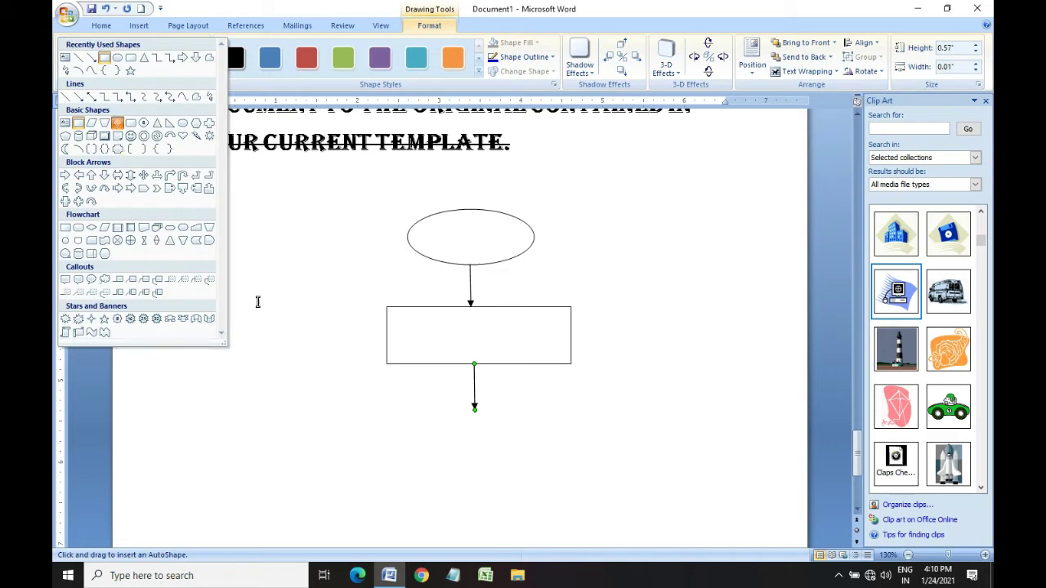
left_click_drag(447, 410, 270, 517)
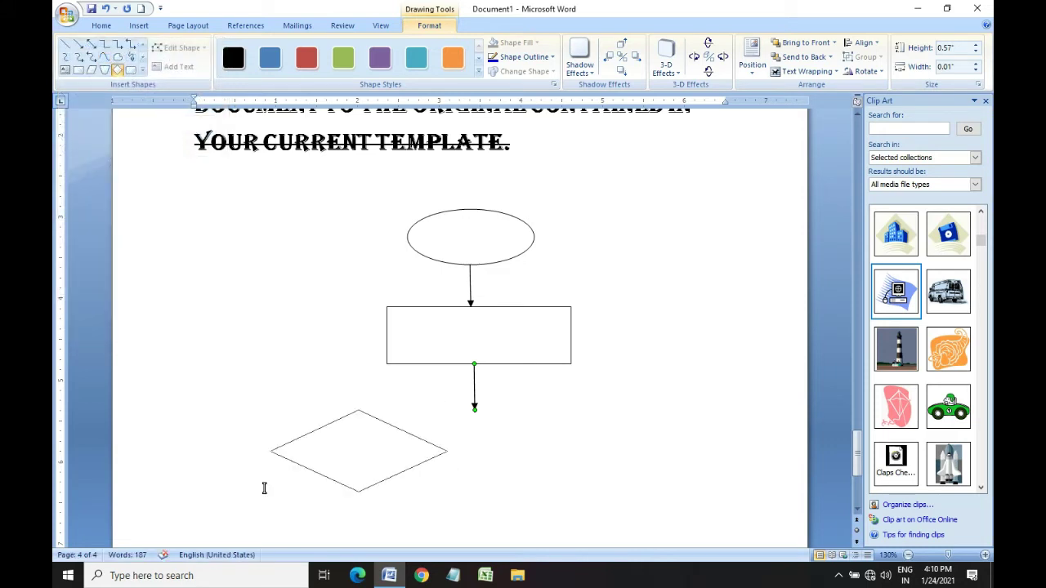
left_click_drag(341, 468, 457, 468)
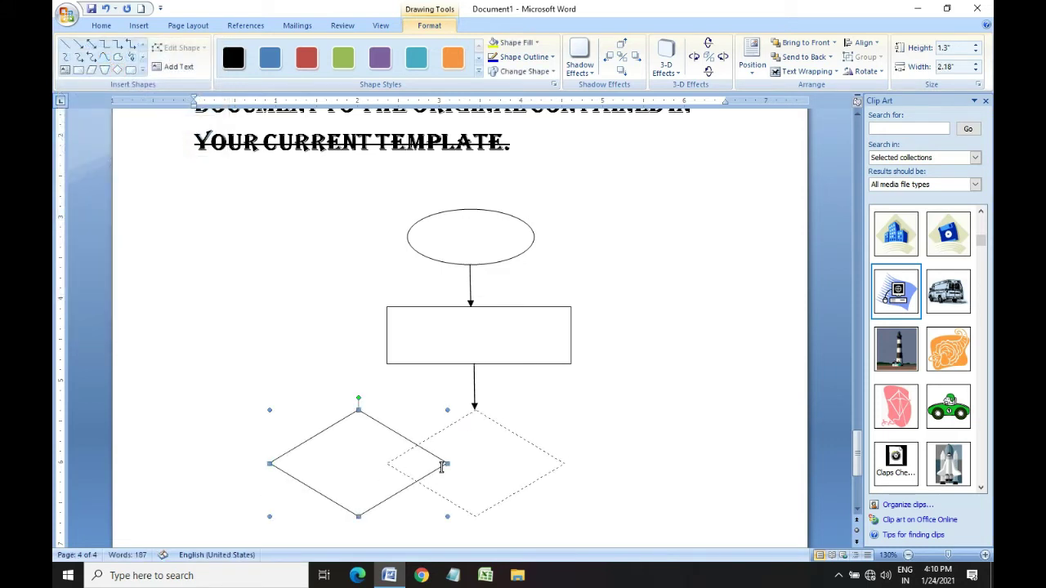
scroll(518, 460, "down", 1)
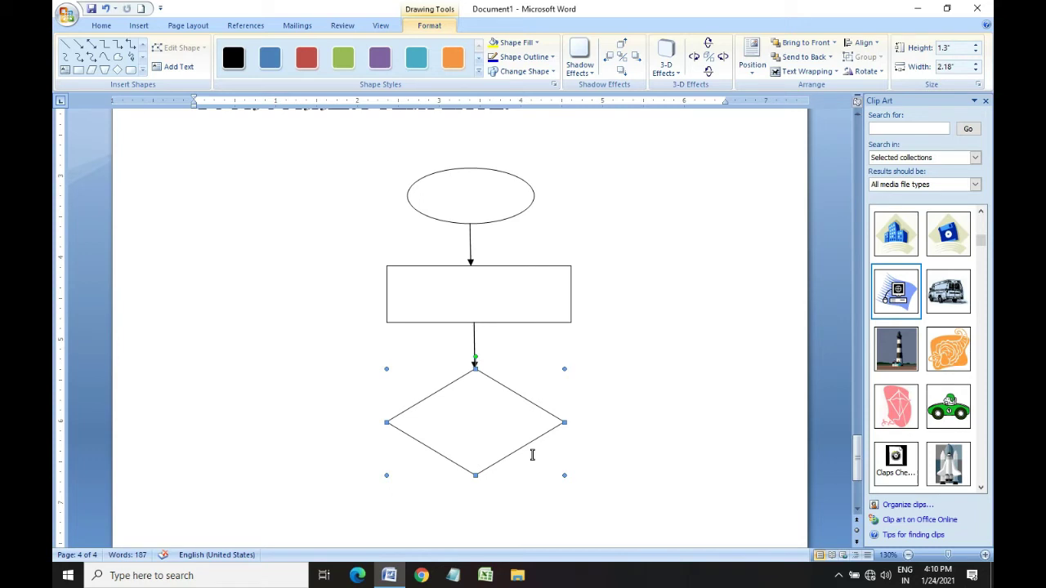
key("ctrl+Left")
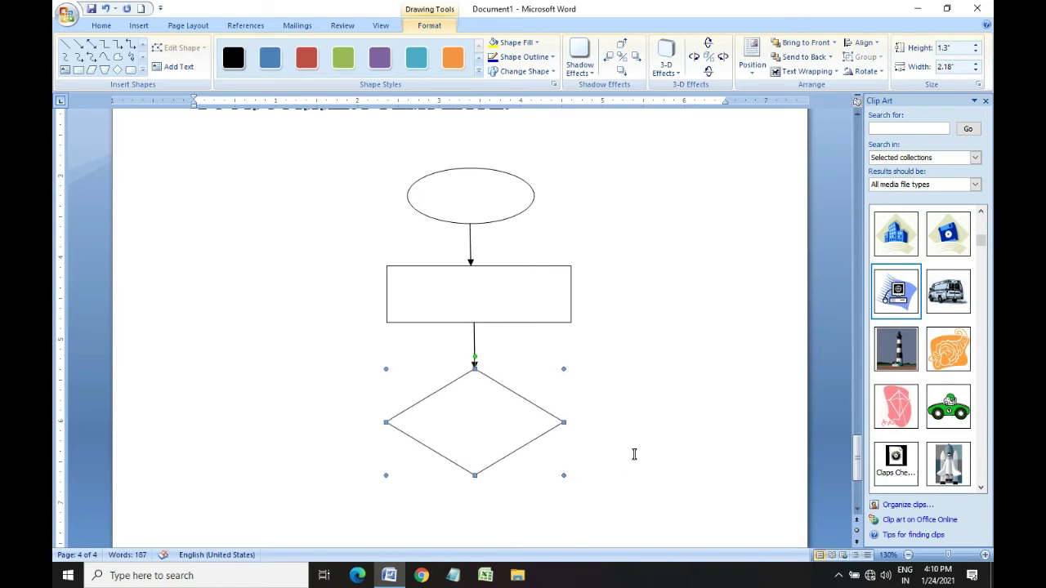
Give the oval an orange Shape Style and the rectangle a purple outline style
left_click(495, 206)
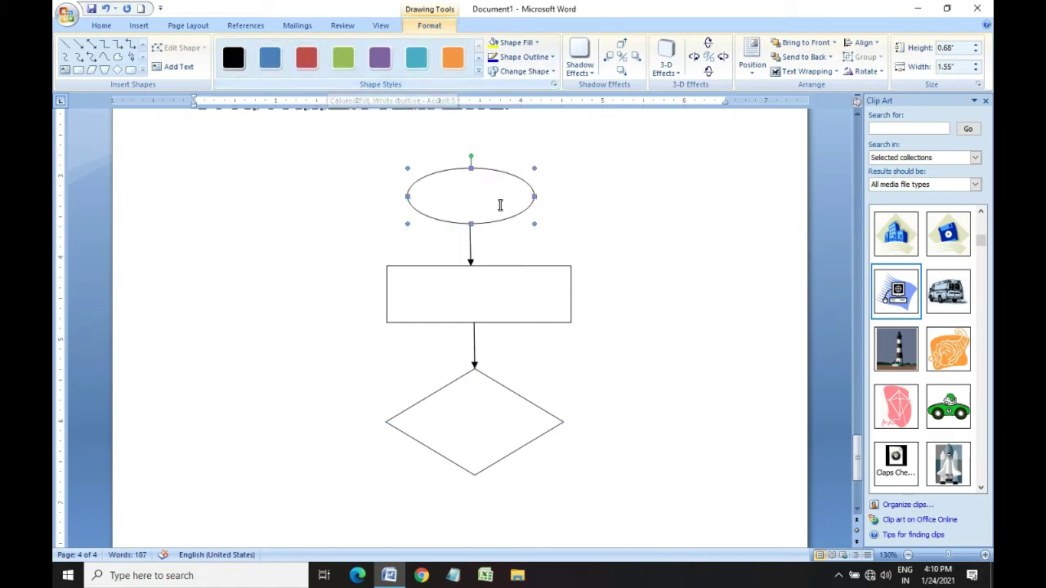
left_click(451, 58)
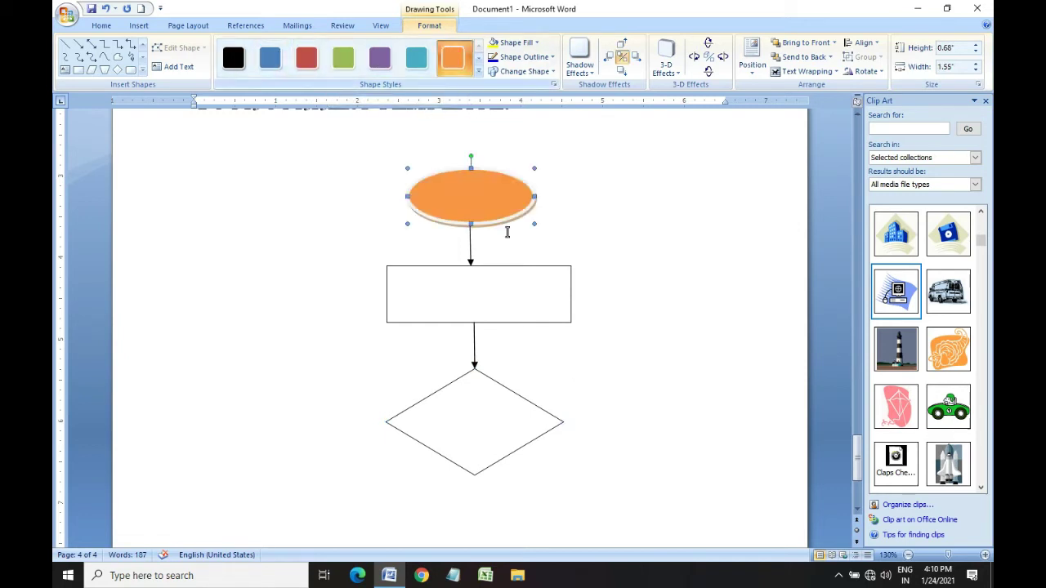
left_click(477, 302)
left_click(479, 72)
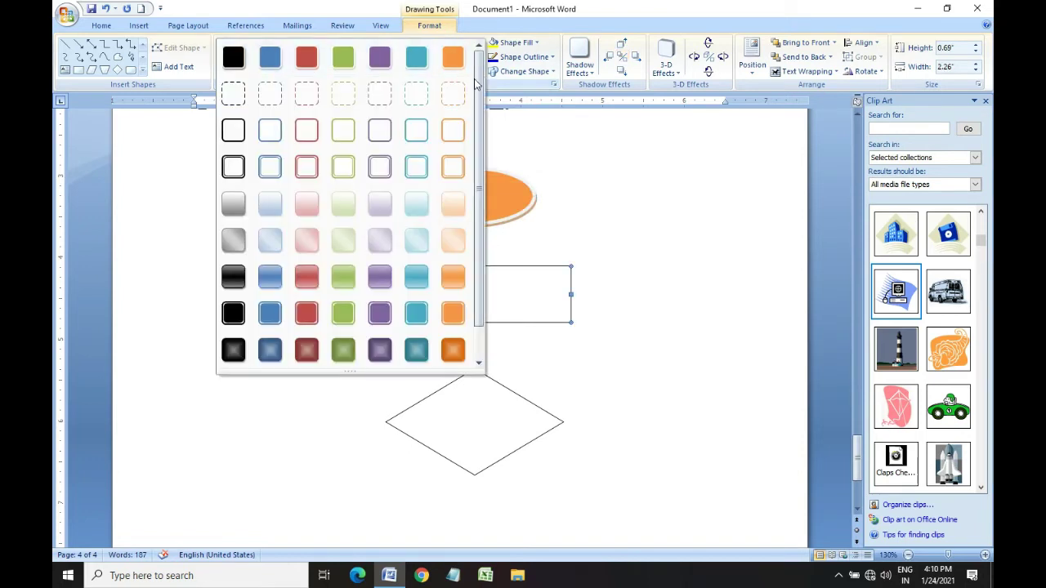
left_click(378, 179)
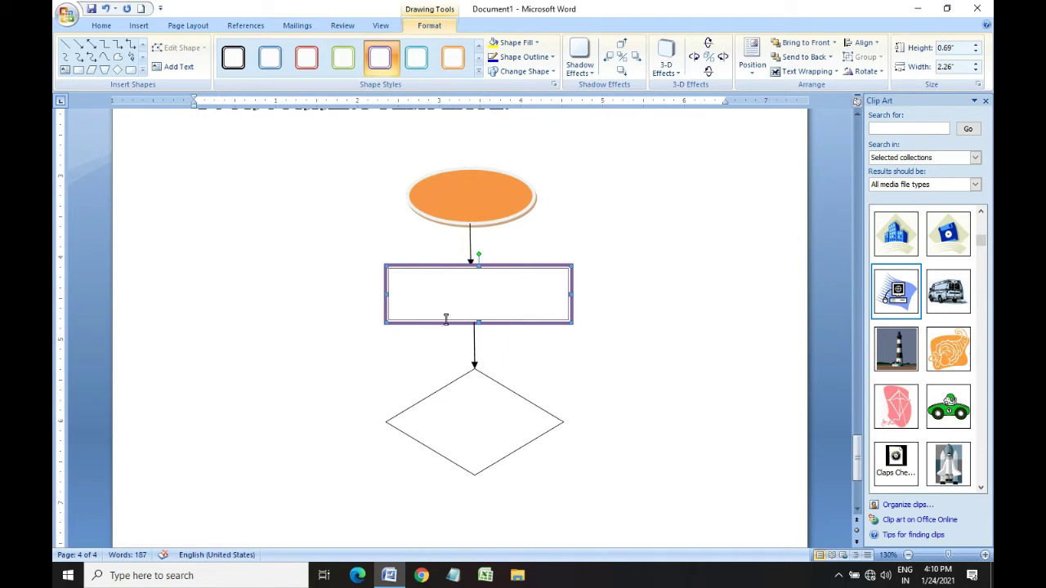
Choose the Organization Chart layout from the SmartArt Hierarchy category
left_click(139, 25)
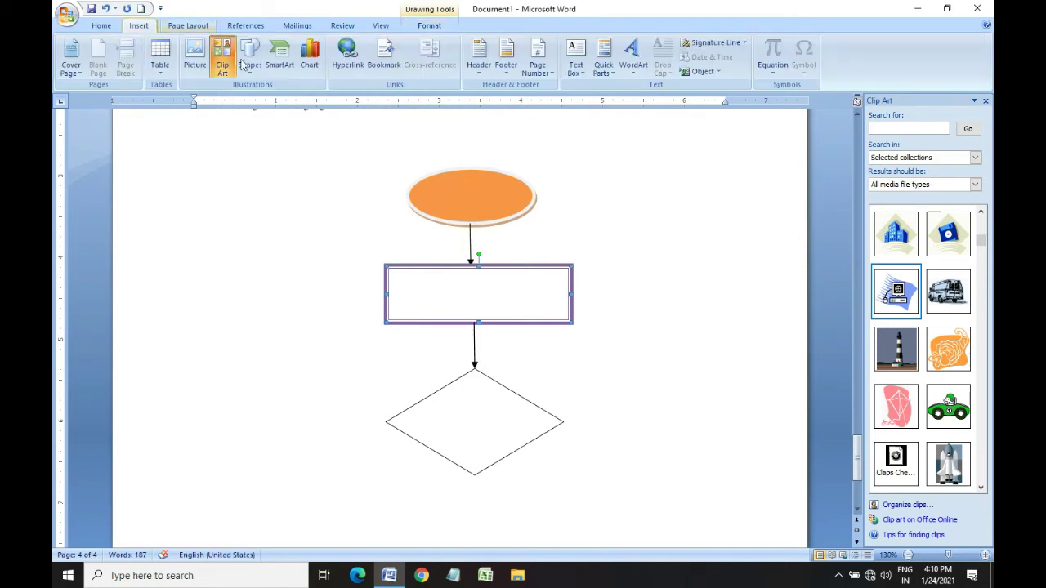
left_click(282, 64)
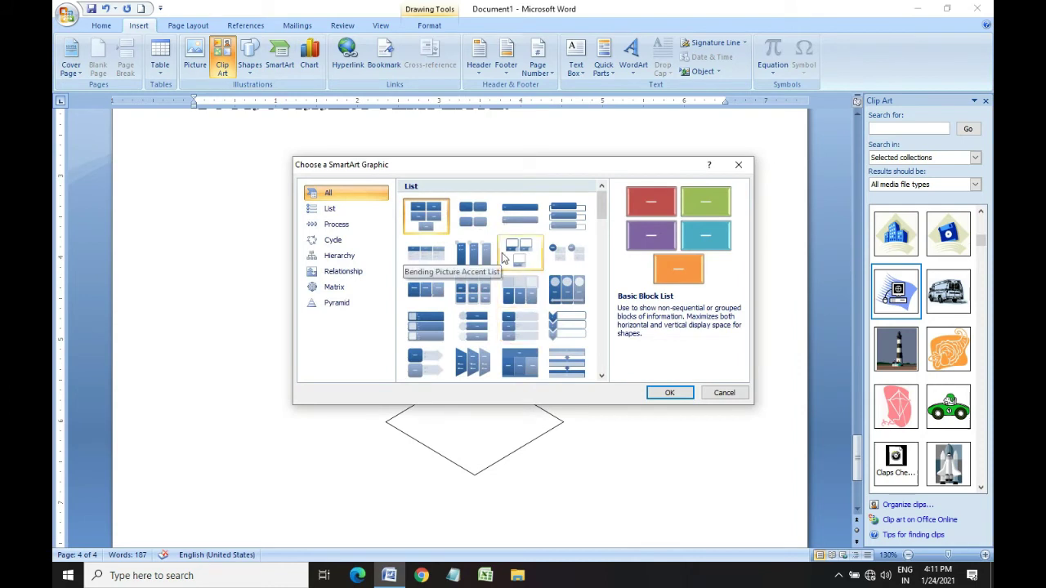
scroll(501, 253, "down", 5)
scroll(515, 255, "down", 2)
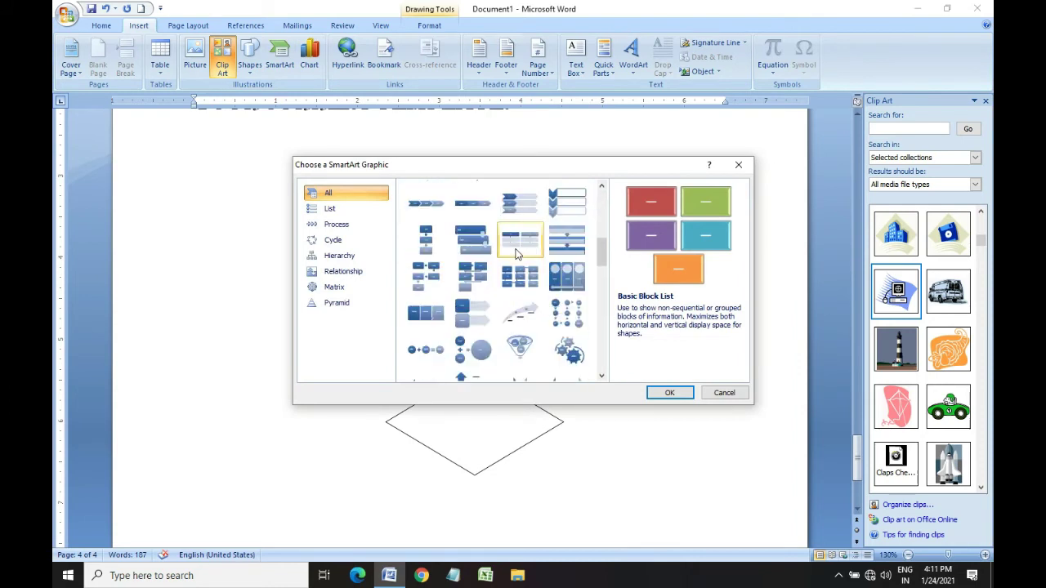
scroll(515, 255, "down", 2)
scroll(515, 254, "down", 2)
scroll(515, 255, "down", 2)
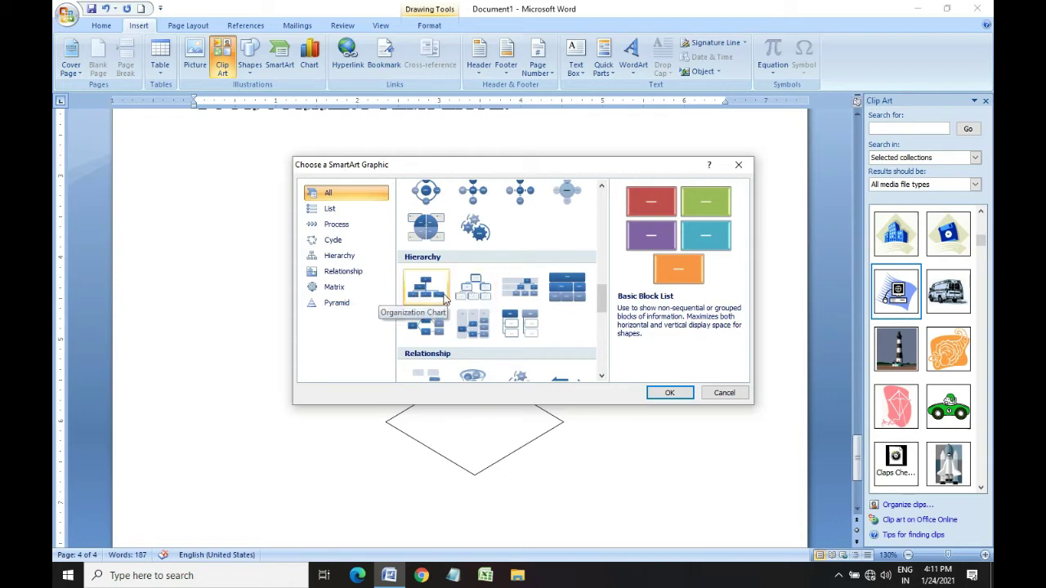
left_click(474, 288)
Insert the Organization Chart, type 'cvcv' in the left middle box, and delete the flowchart shapes
left_click(670, 393)
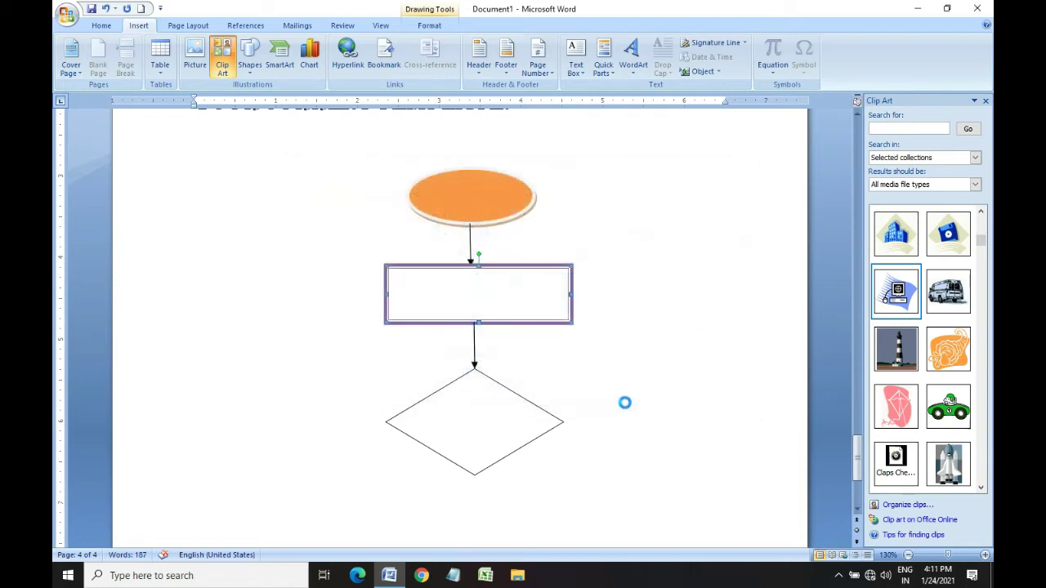
left_click(354, 266)
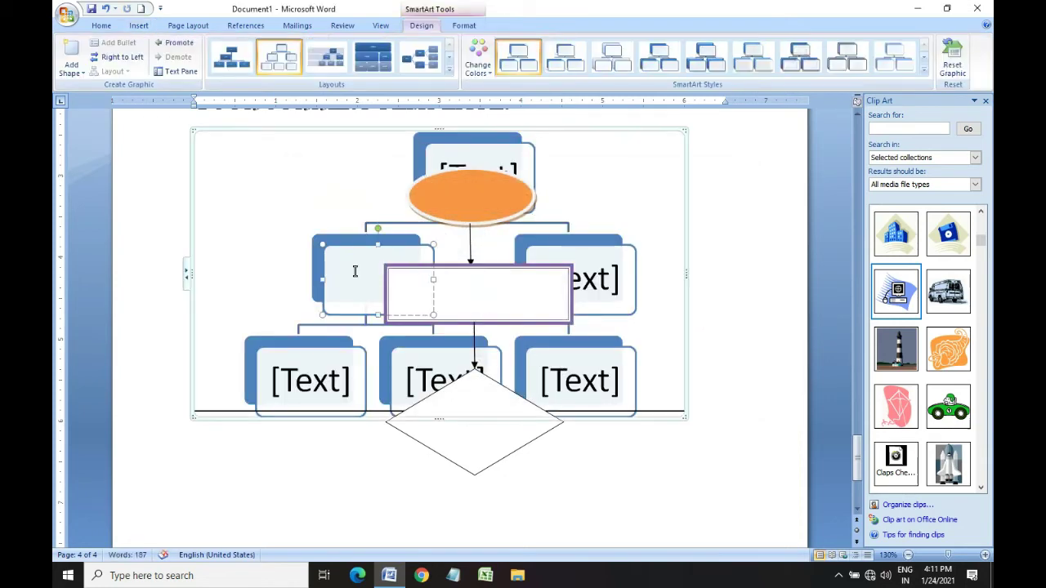
type("cvcv")
left_click(464, 308)
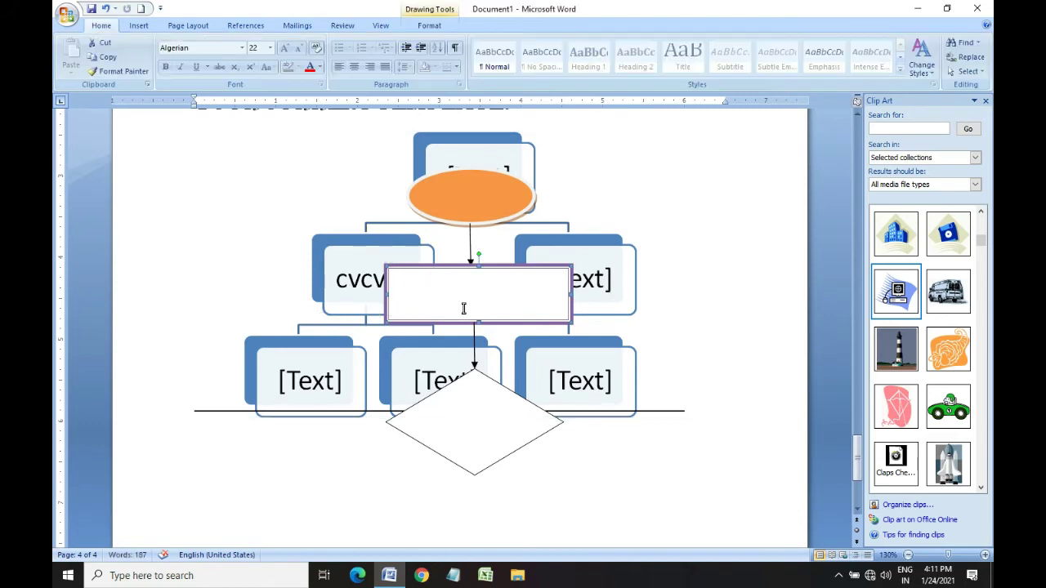
key("ctrl+z")
key("ctrl+z")
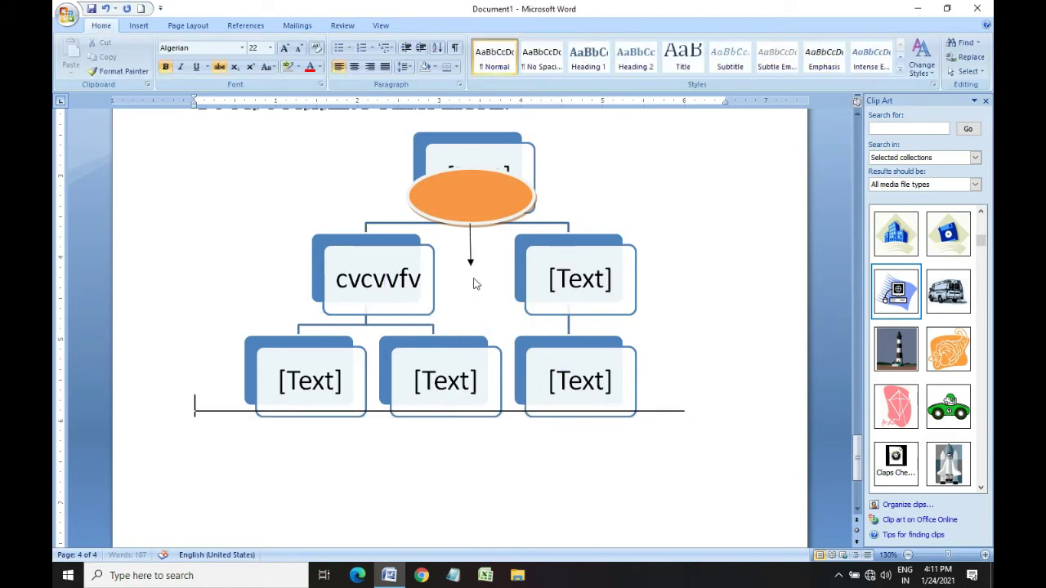
left_click(470, 257)
key("Delete")
left_click(472, 200)
key("Delete")
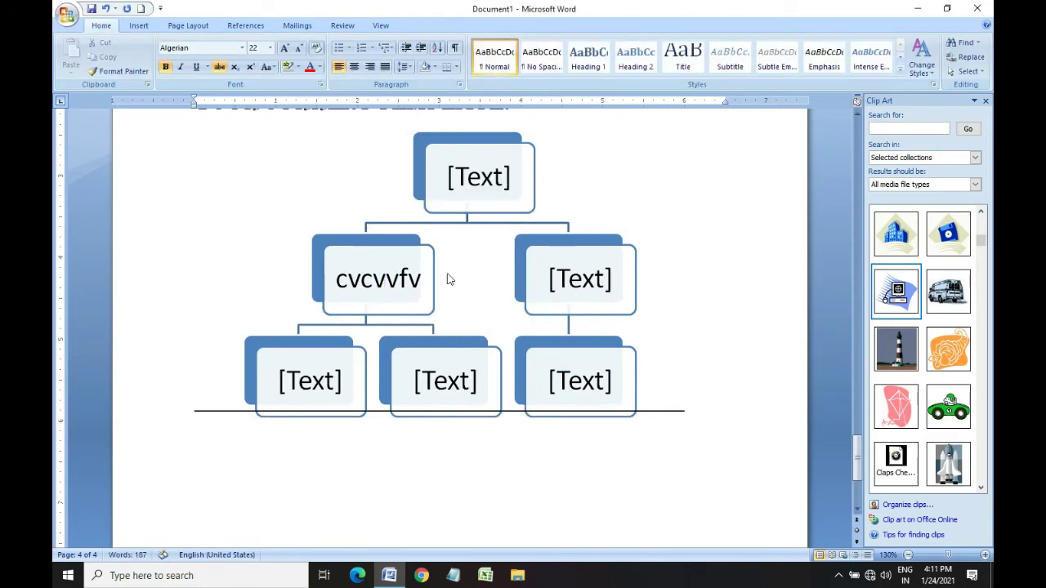
Type 'hhghgtg' in the right middle box and 'ffrfrf' in the top box
left_click(558, 277)
type("hhghgtg")
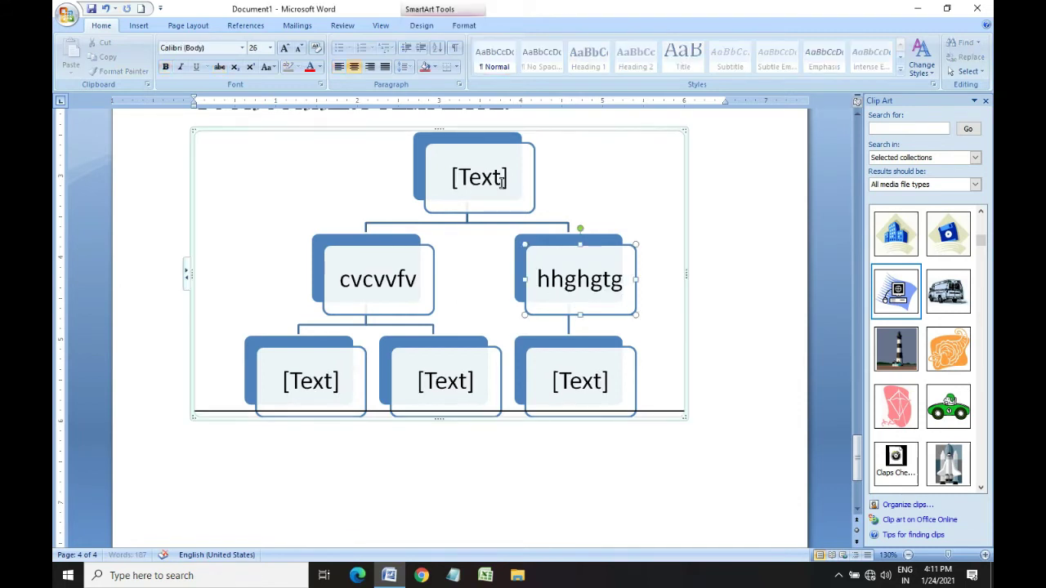
left_click(502, 182)
type("ffrfrf")
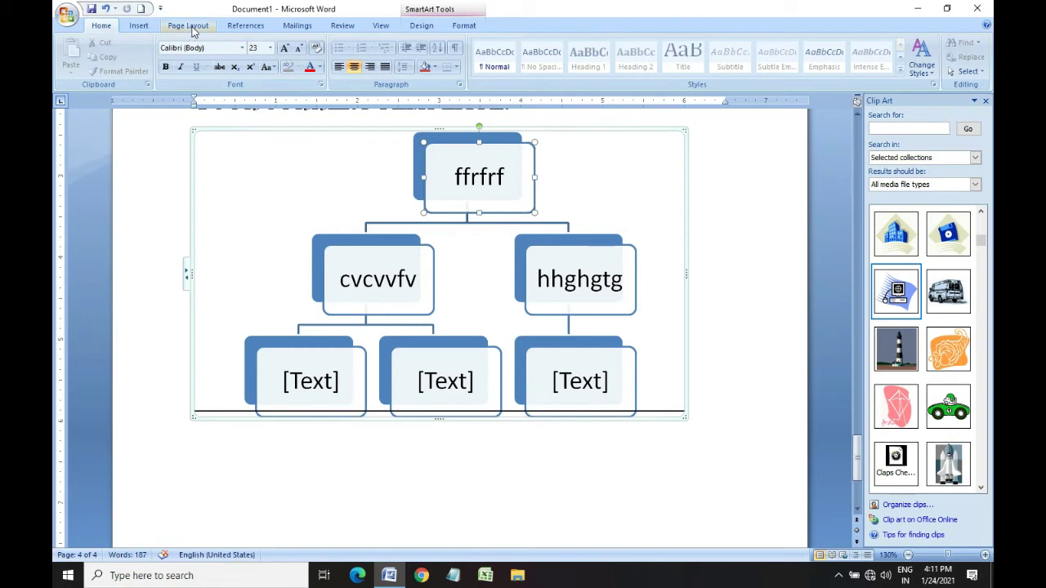
left_click(144, 25)
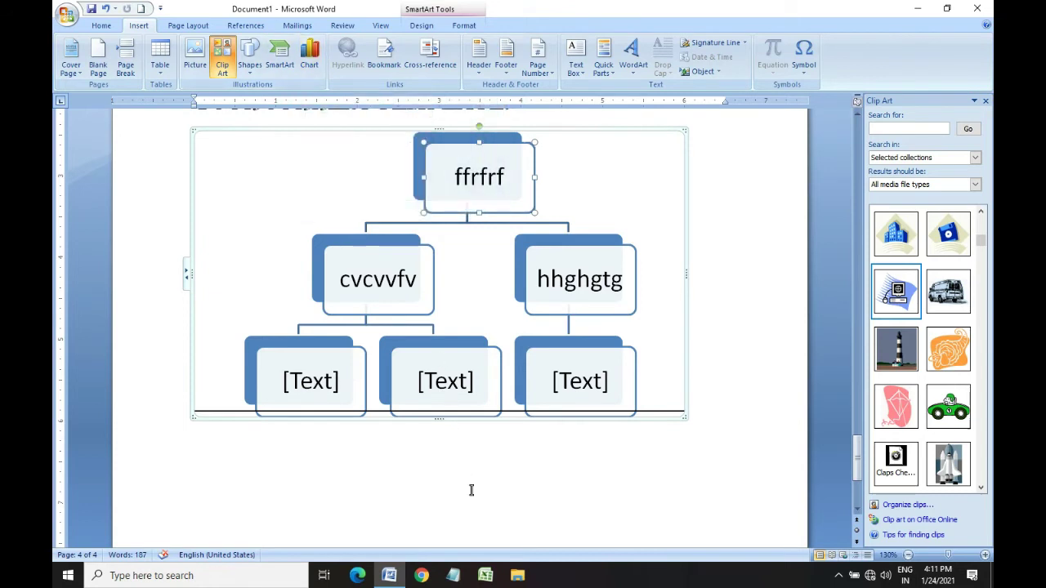
scroll(471, 490, "down", 5)
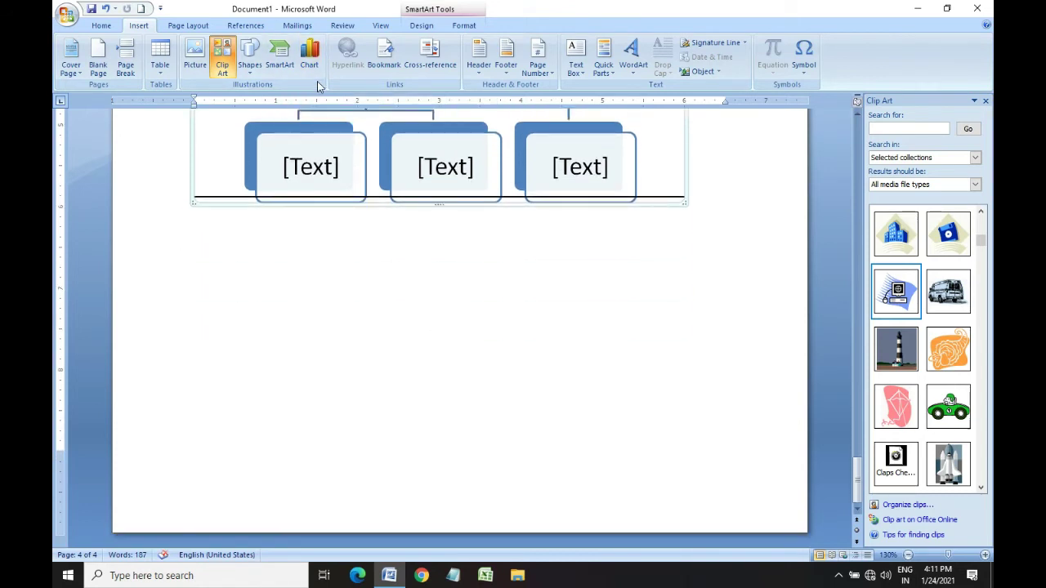
Insert a Clustered Column chart on page 5, just below the hierarchy SmartArt diagram
left_click(413, 375)
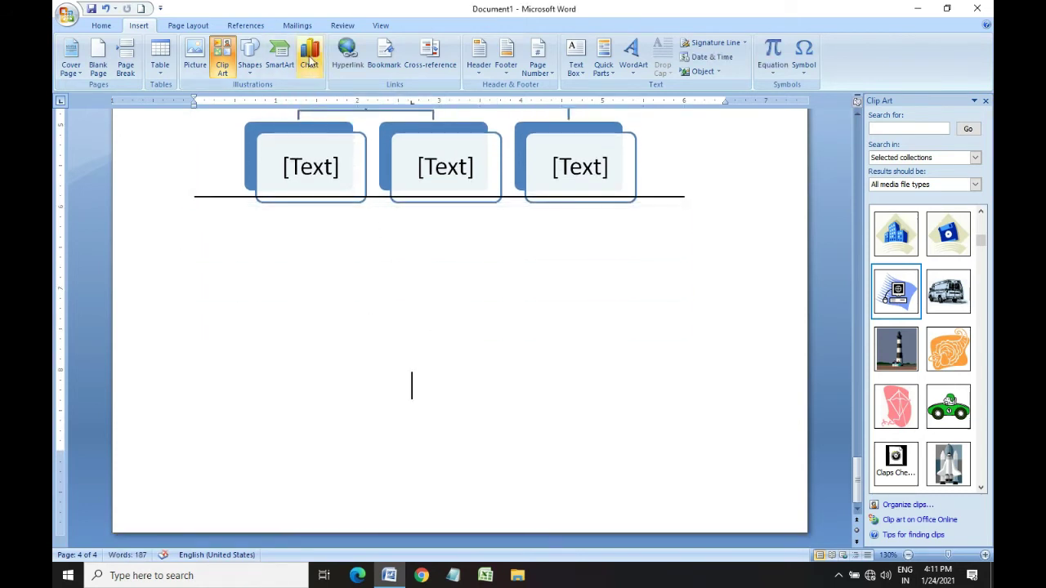
left_click(310, 57)
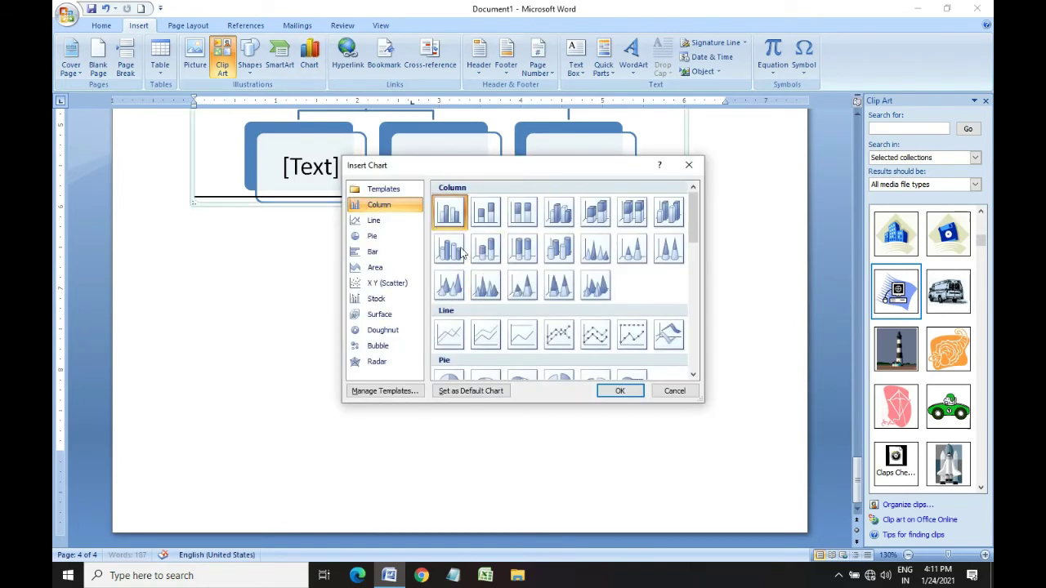
scroll(531, 269, "down", 10)
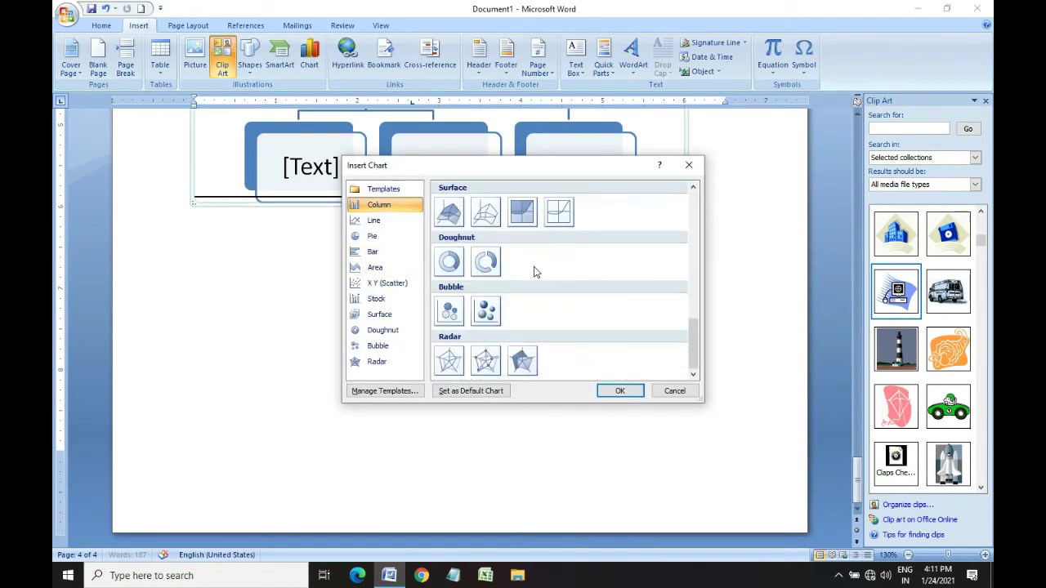
scroll(534, 267, "up", 10)
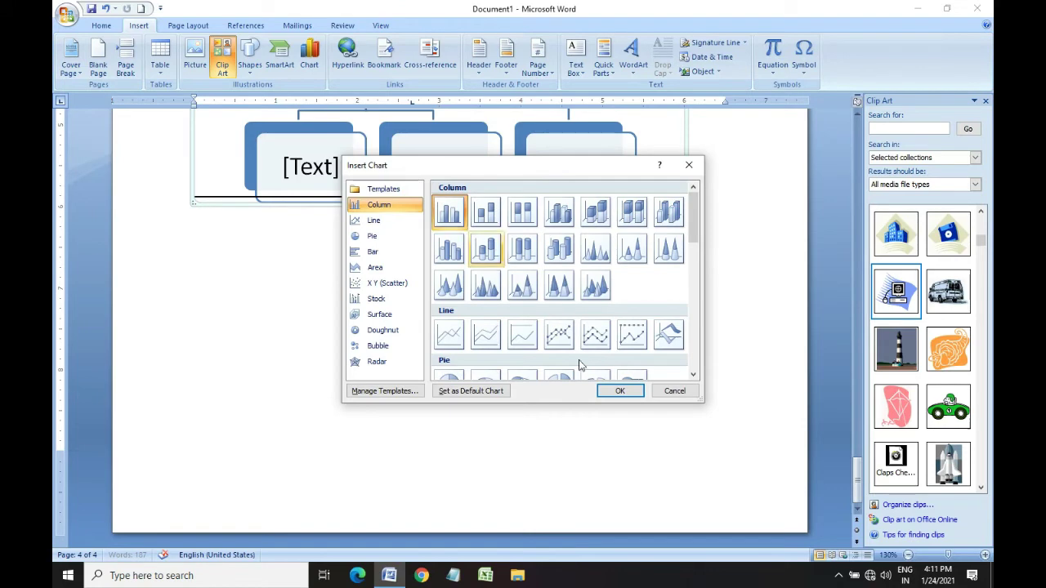
left_click(621, 391)
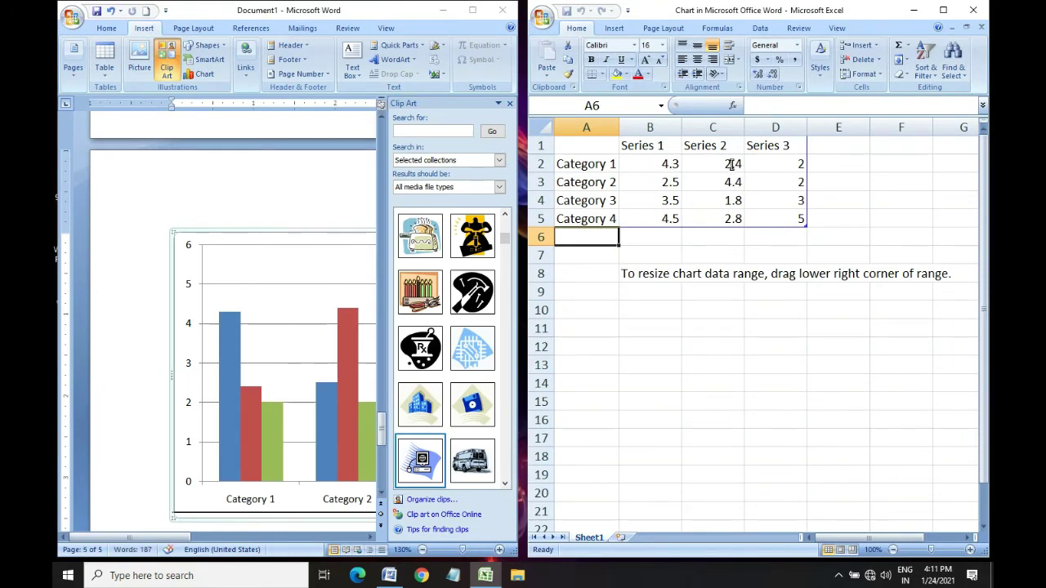
Enter 7.2 in cell B2 (Series 1, Category 1), then close the Excel data sheet
left_click(664, 164)
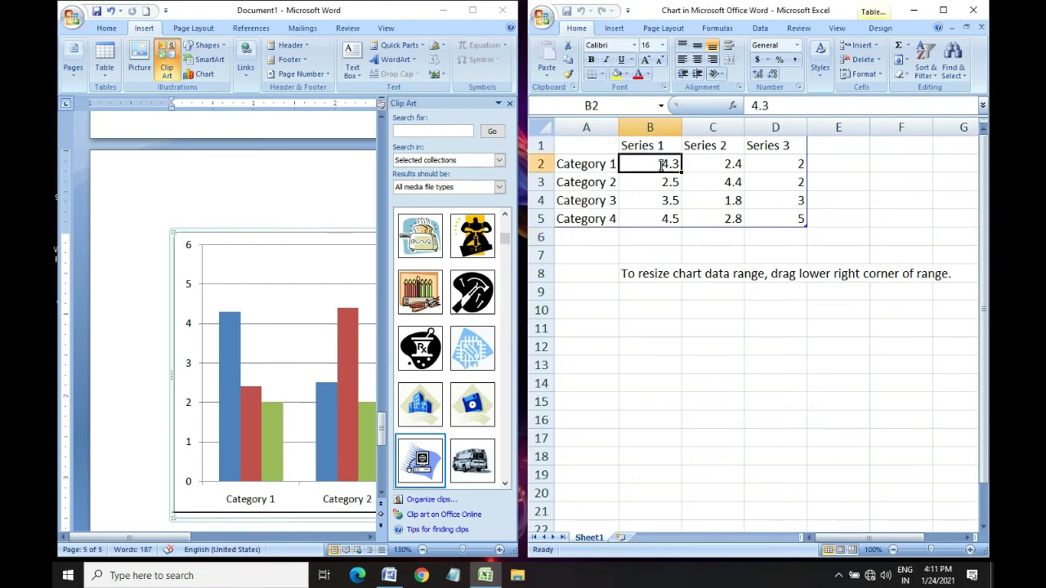
type("70")
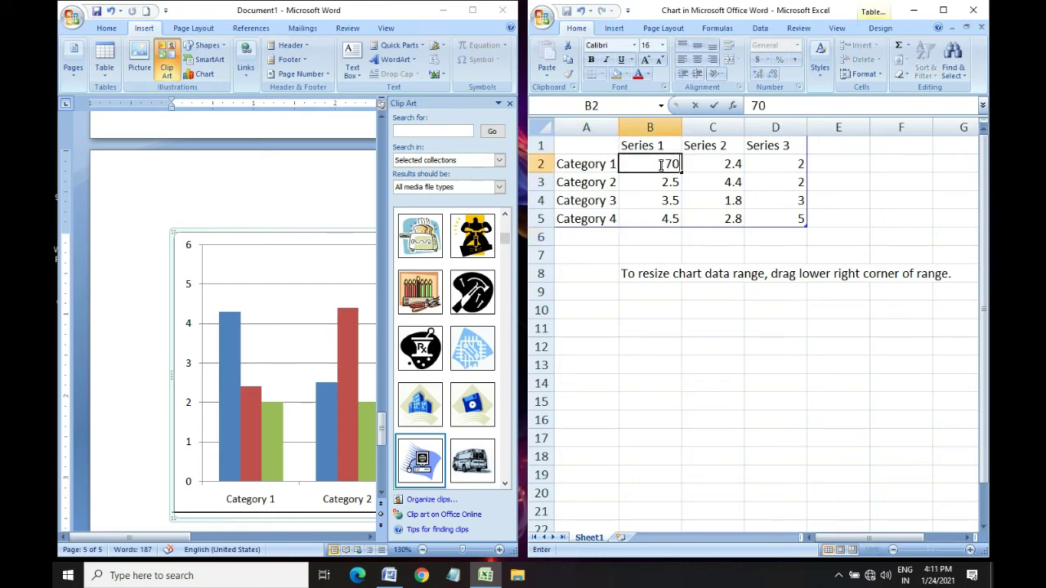
key("BackSpace")
type(".2")
left_click(654, 309)
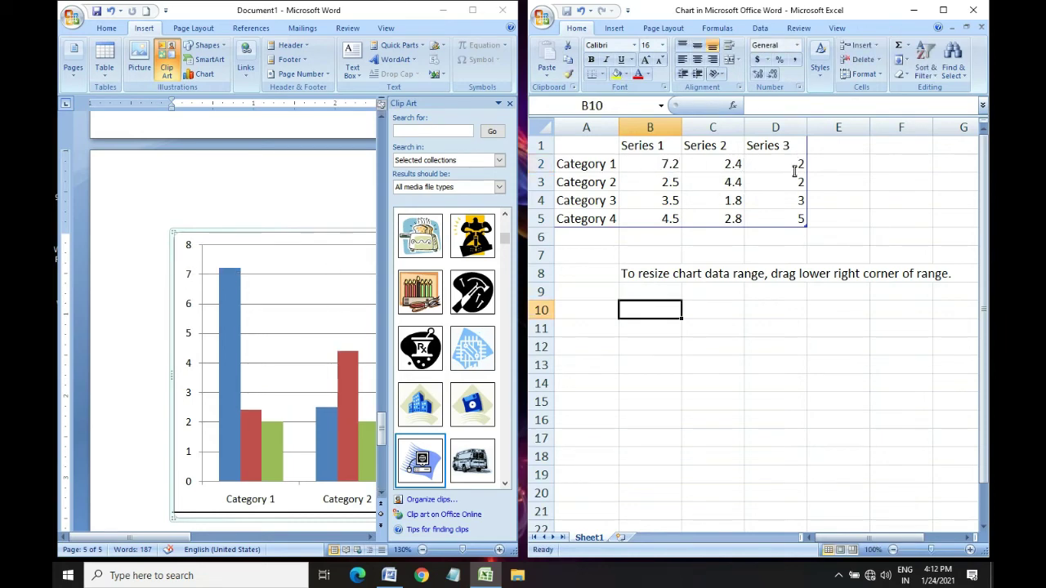
left_click(331, 301)
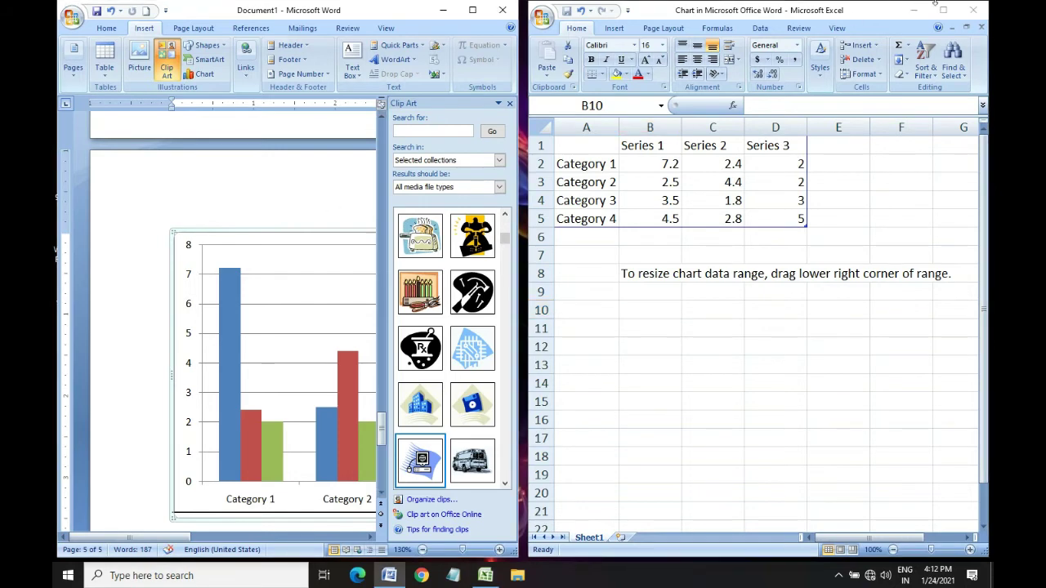
left_click(974, 11)
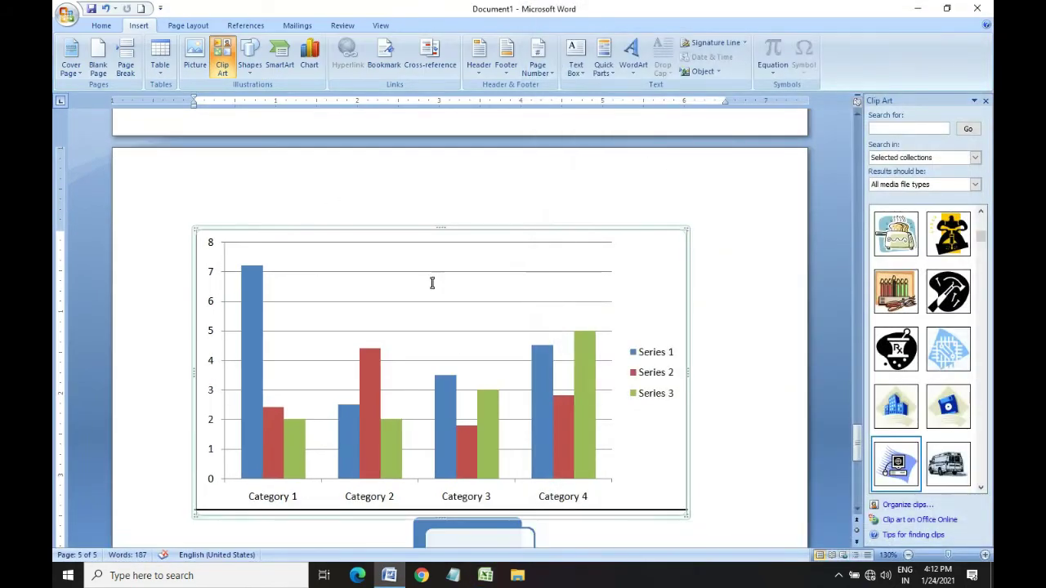
Delete the clustered column chart from the document
left_click(454, 229)
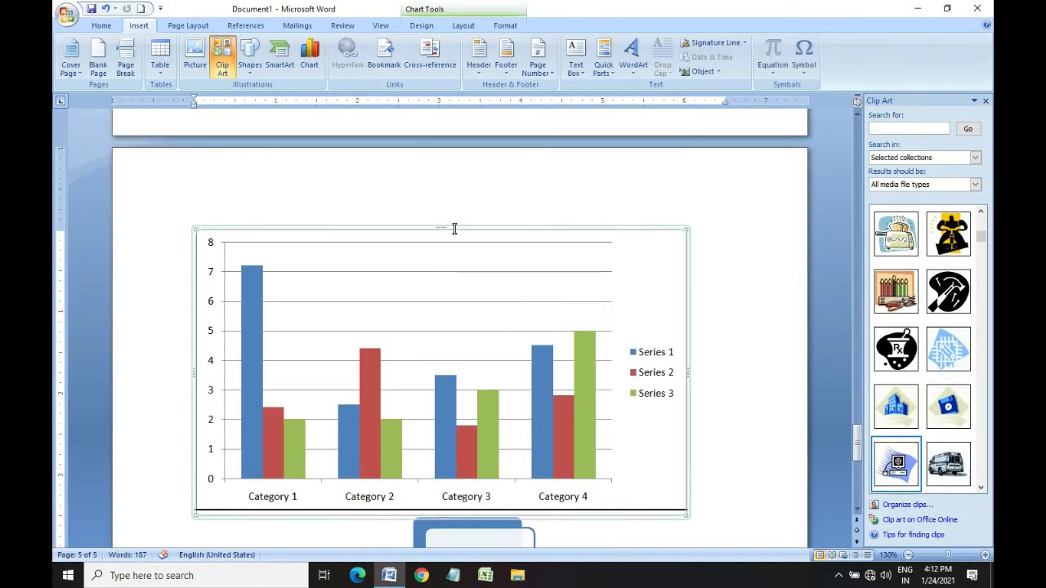
key("Delete")
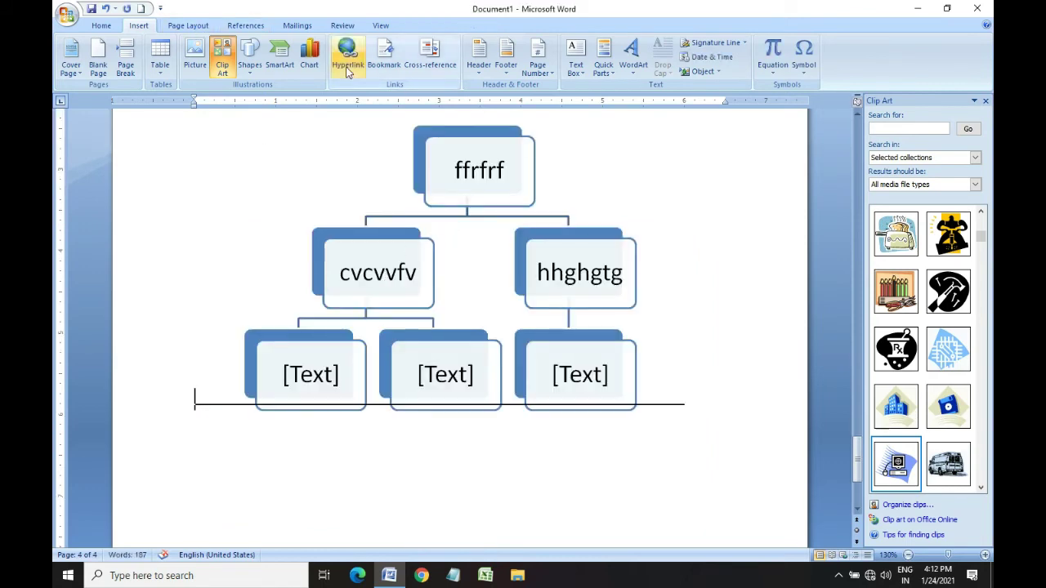
scroll(458, 426, "up", 5)
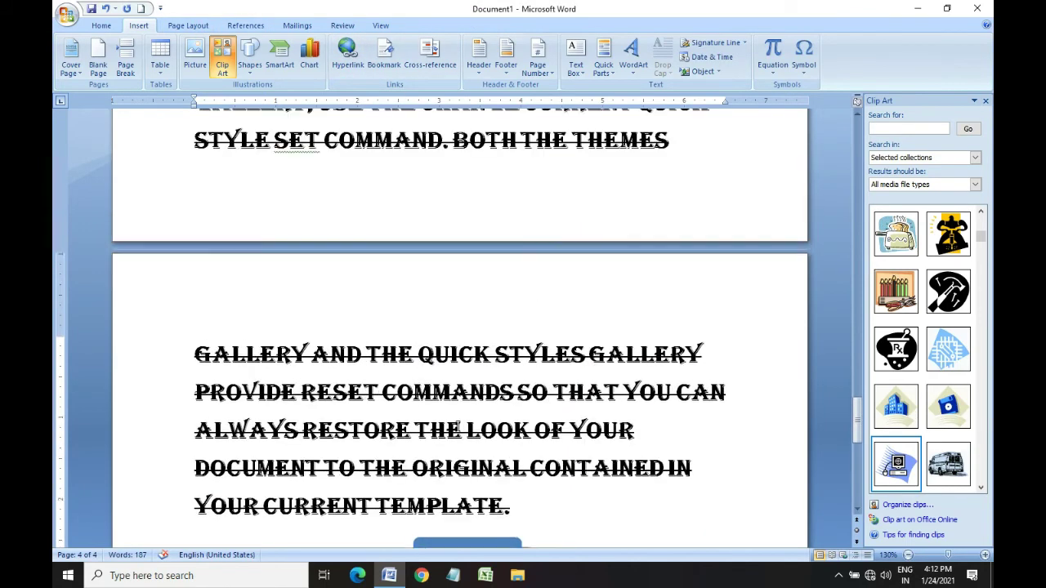
scroll(457, 426, "up", 2)
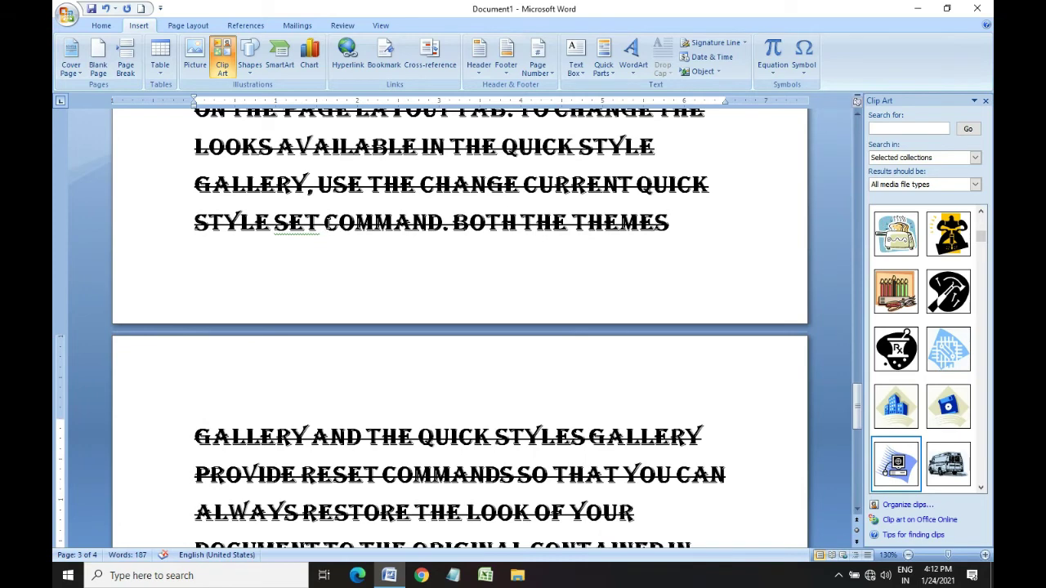
Hyperlink the word COMMAND to samayerswar.docx in Documents and follow the link
left_click_drag(324, 221, 442, 236)
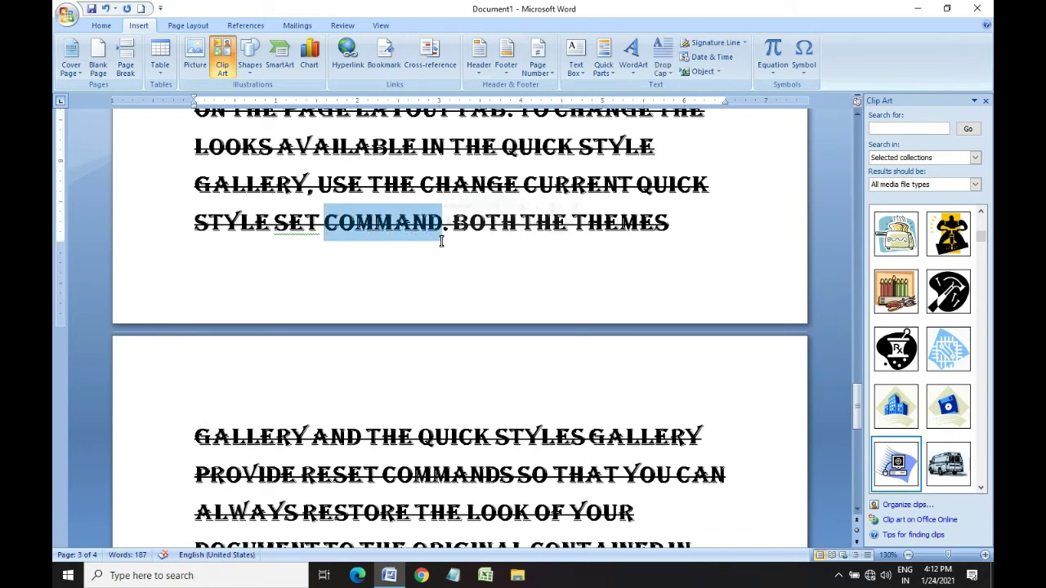
left_click(357, 70)
scroll(511, 284, "down", 3)
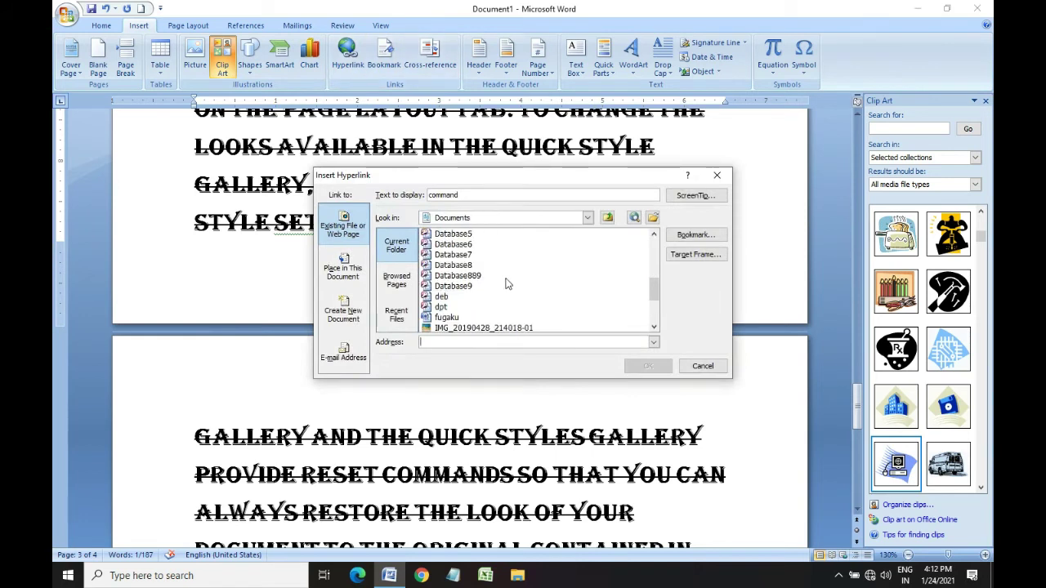
scroll(506, 283, "down", 3)
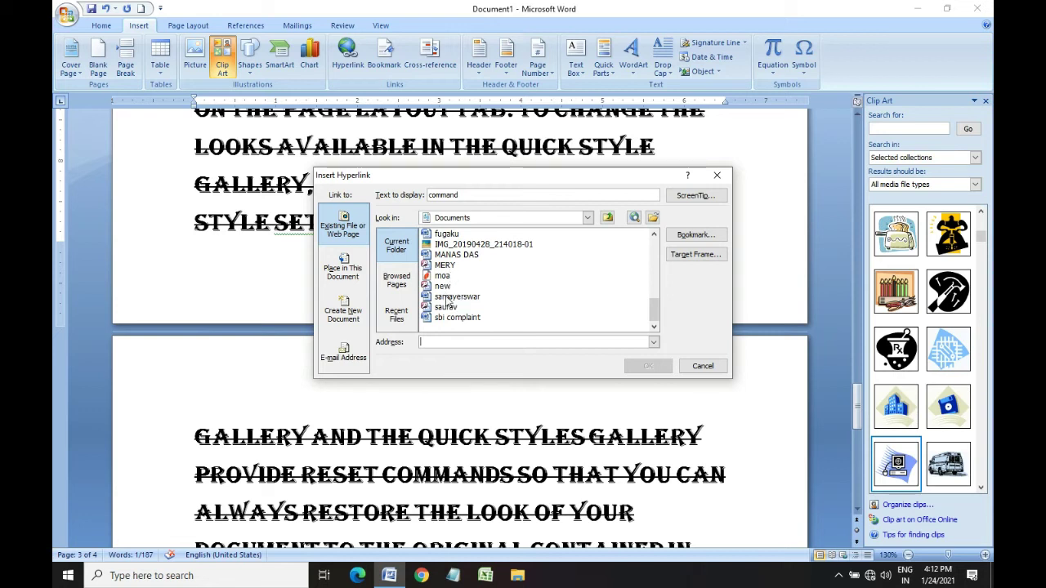
left_click(447, 298)
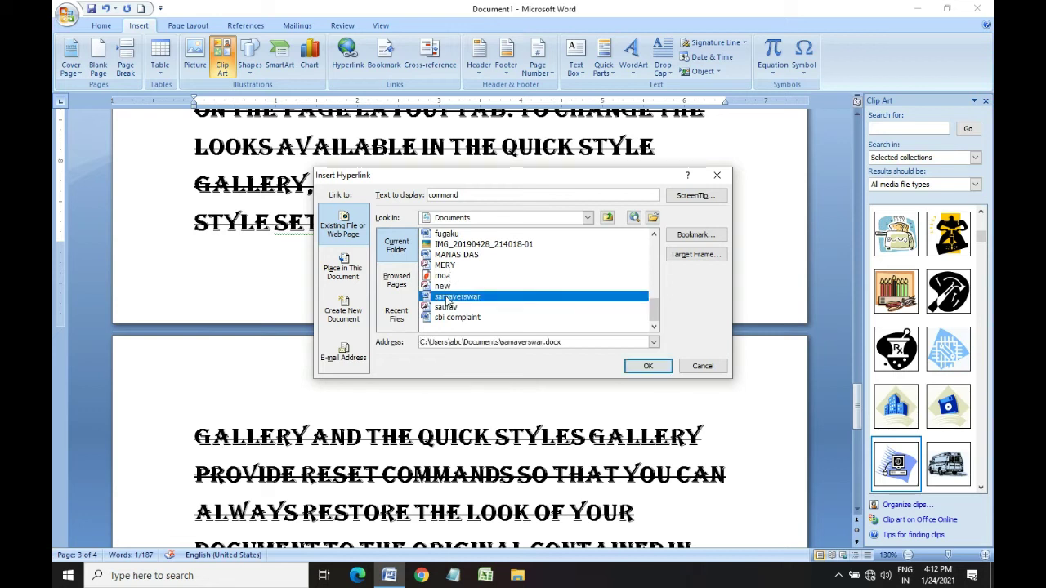
left_click(642, 367)
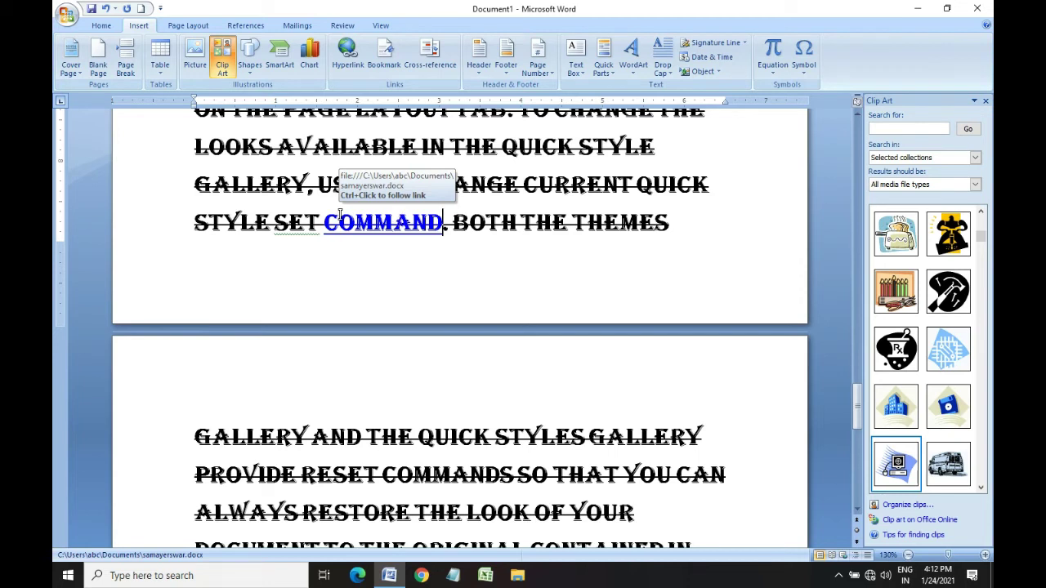
left_click(392, 227, "ctrl")
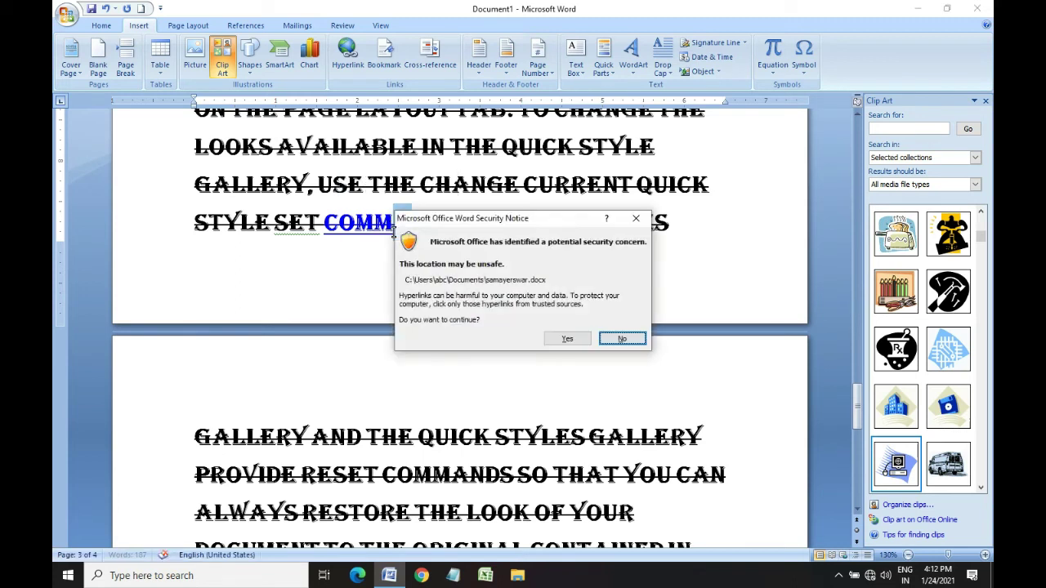
left_click(568, 340)
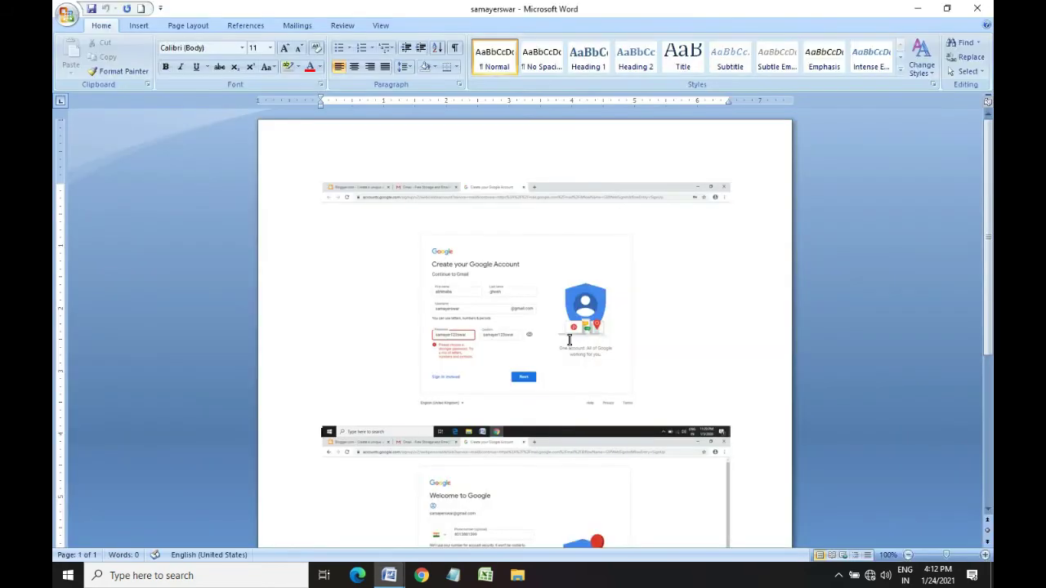
Scroll through samayerswar.docx, then close it to return to Document1
scroll(470, 336, "down", 3)
scroll(470, 335, "up", 2)
scroll(470, 335, "up", 1)
scroll(519, 335, "down", 4)
scroll(523, 327, "down", 3)
scroll(523, 327, "up", 5)
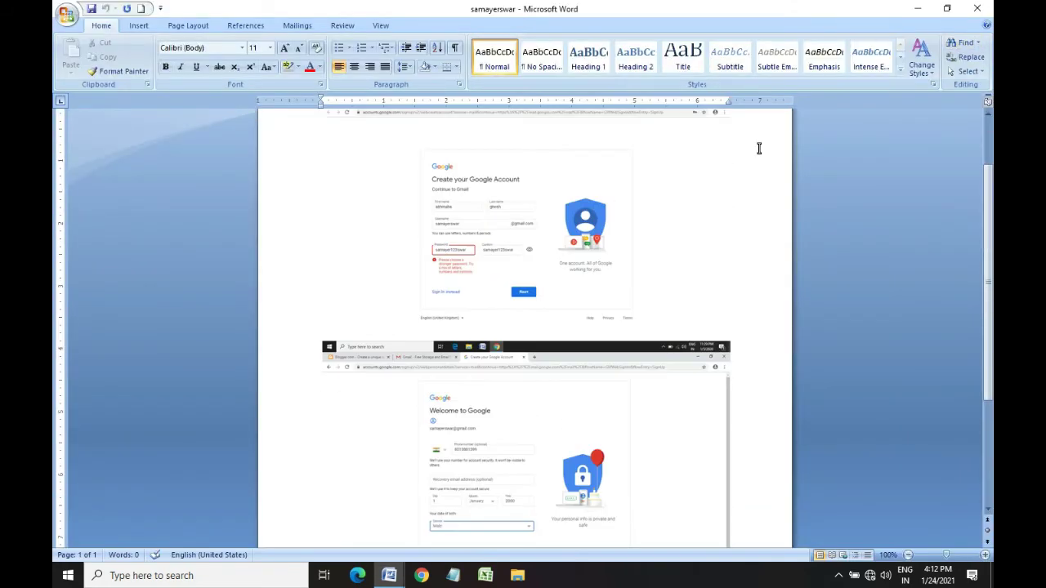
left_click(988, 6)
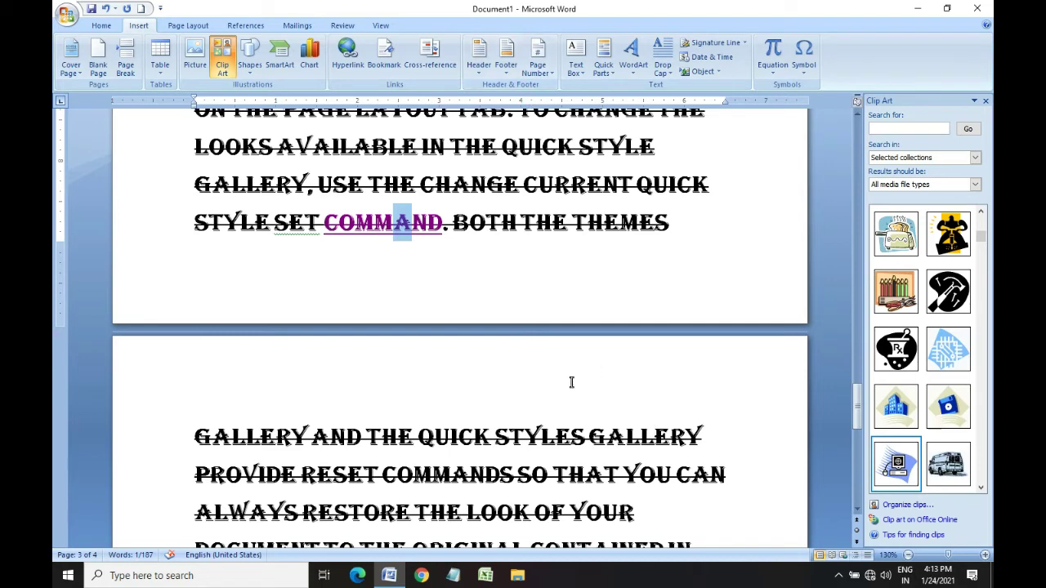
Insert the built-in Austere (Even Page) header
scroll(569, 381, "up", 4)
left_click(479, 62)
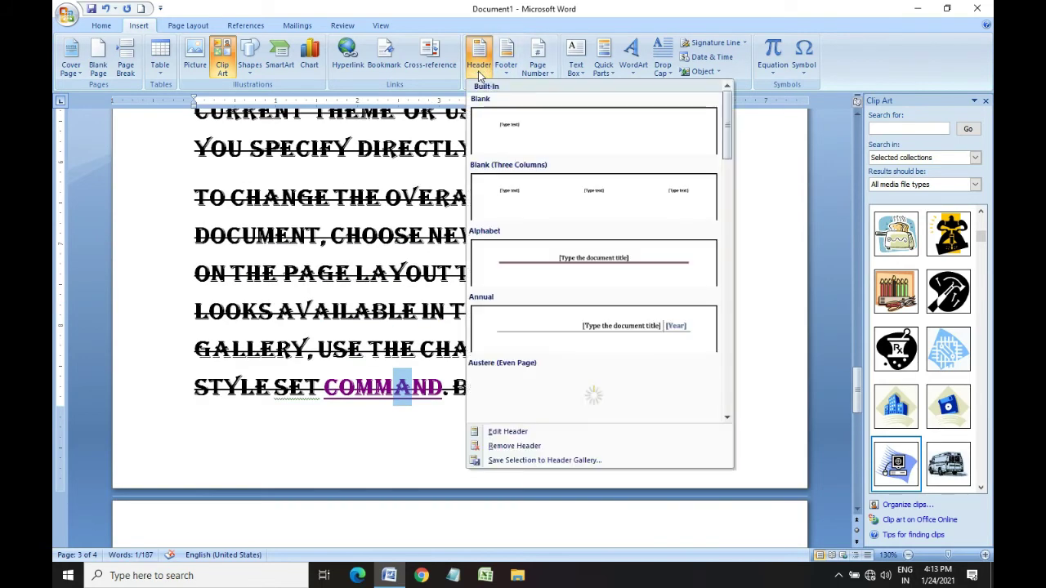
scroll(625, 275, "down", 1)
scroll(625, 277, "down", 1)
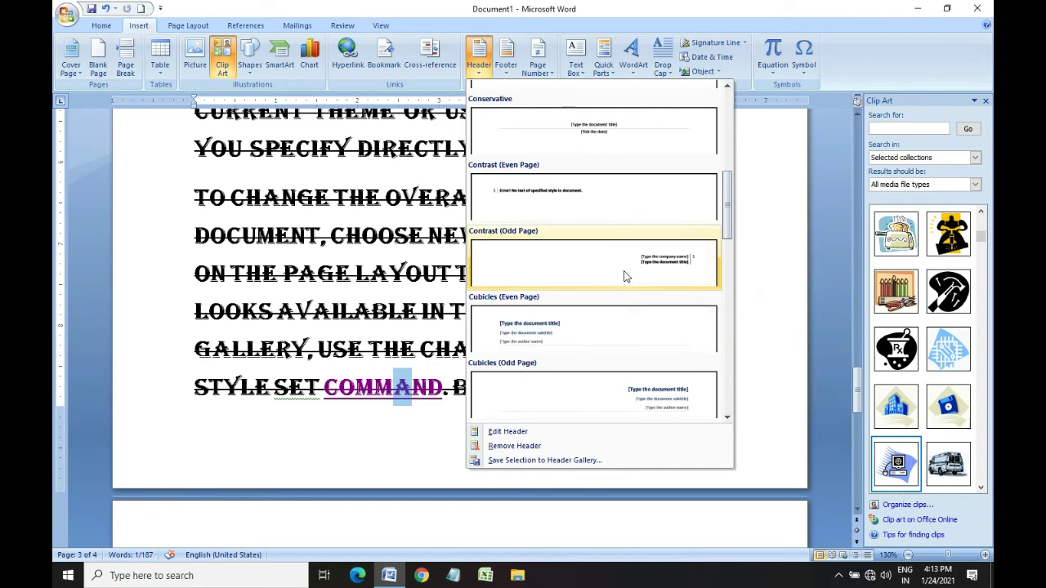
scroll(624, 277, "up", 2)
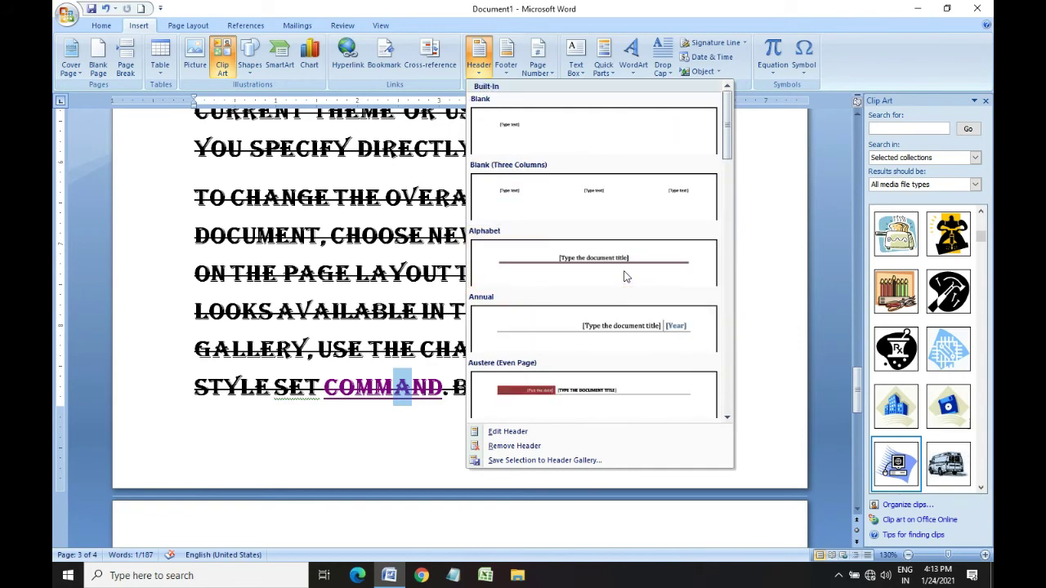
left_click(585, 388)
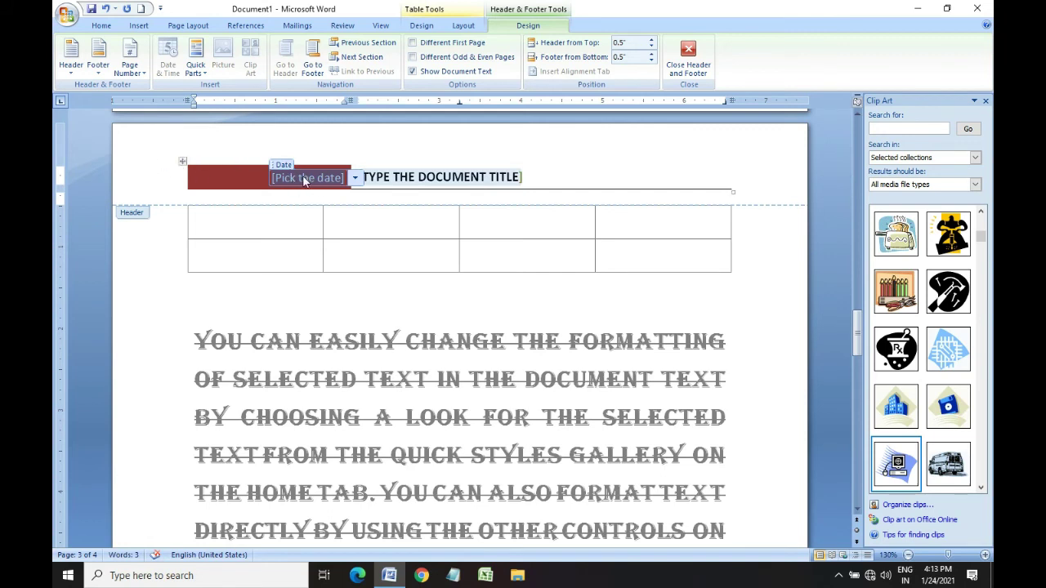
Type VVVVVVV as the header title and return to the document body
left_click(403, 178)
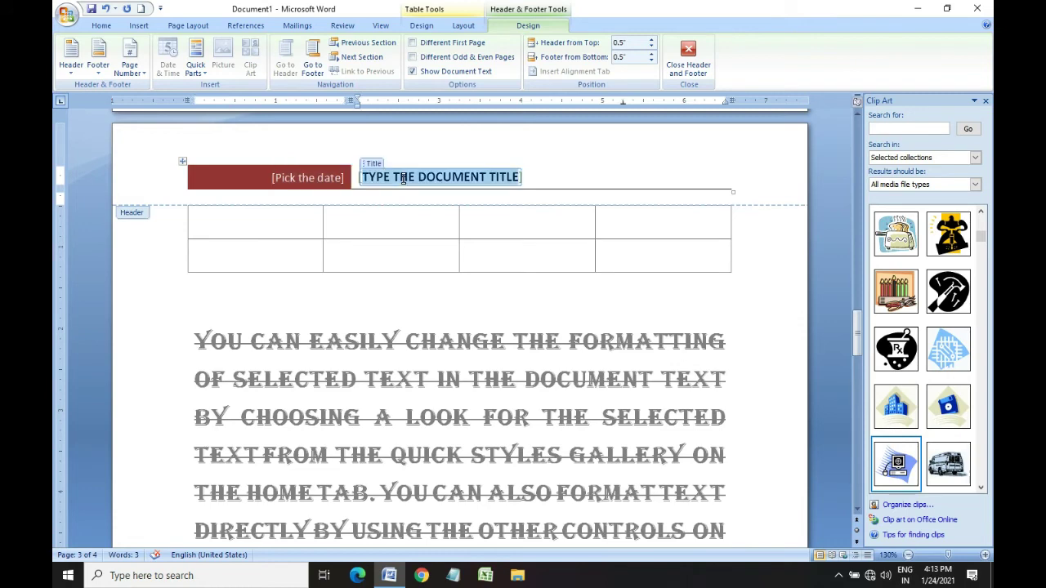
type("vvvvvv")
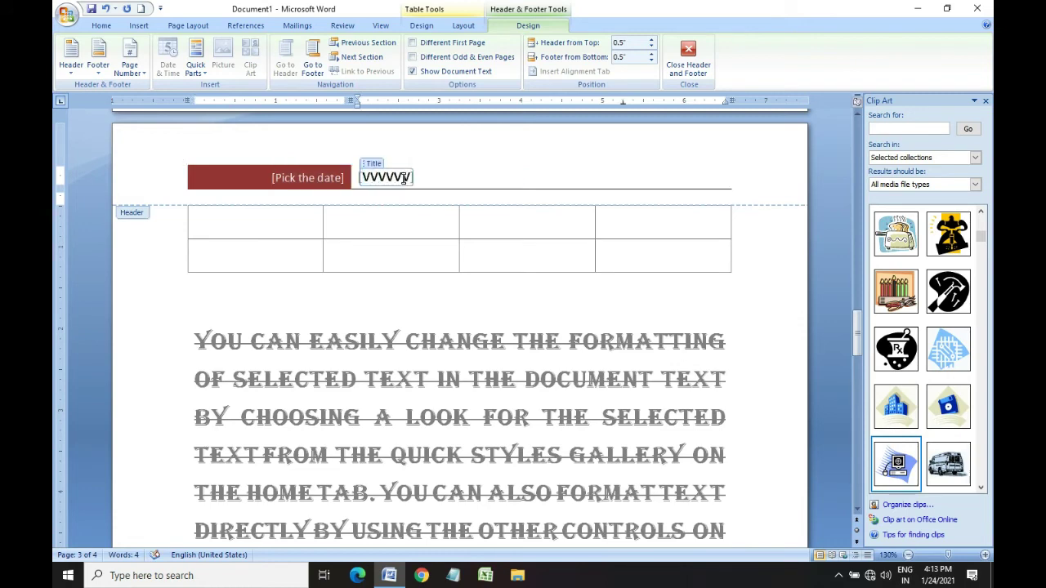
type("v")
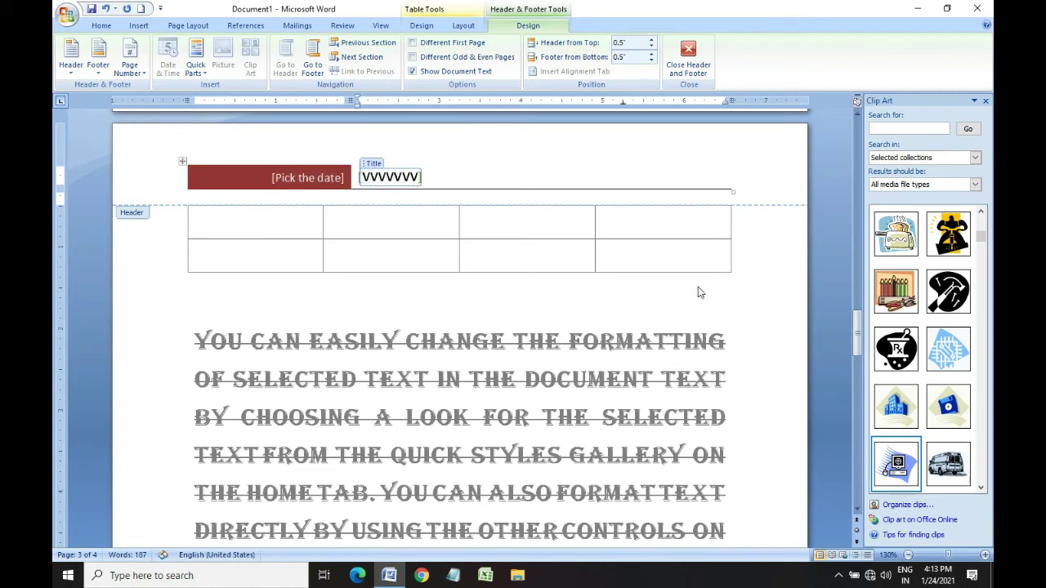
double_click(698, 286)
scroll(690, 278, "up", 10)
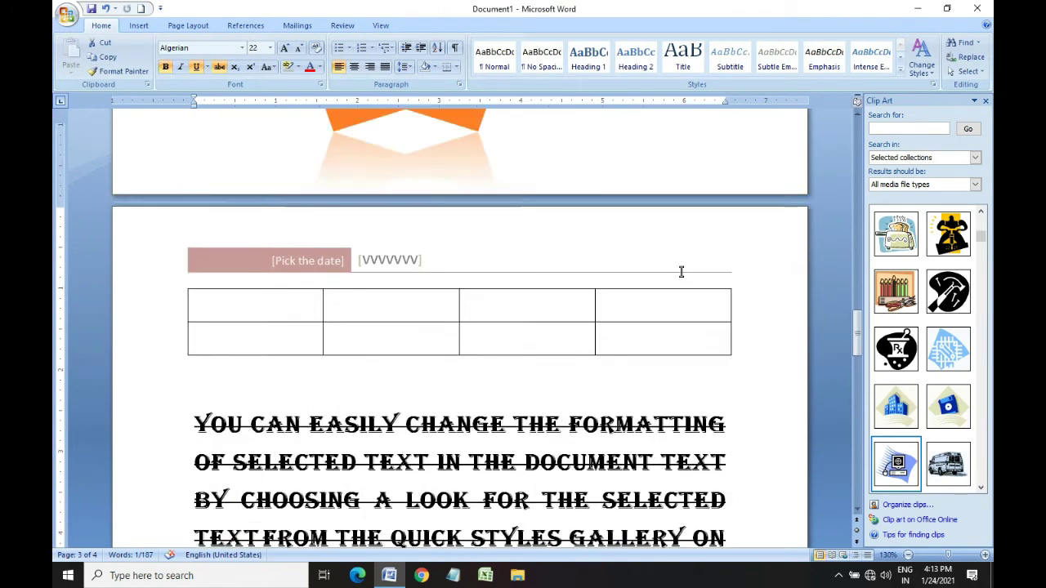
scroll(678, 267, "down", 5)
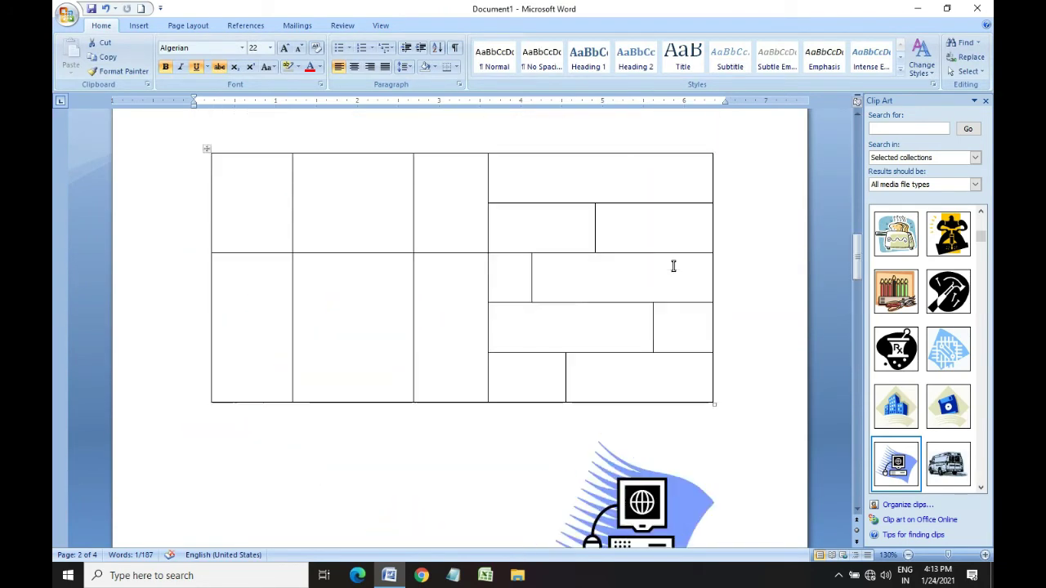
scroll(669, 282, "down", 5)
scroll(666, 284, "down", 5)
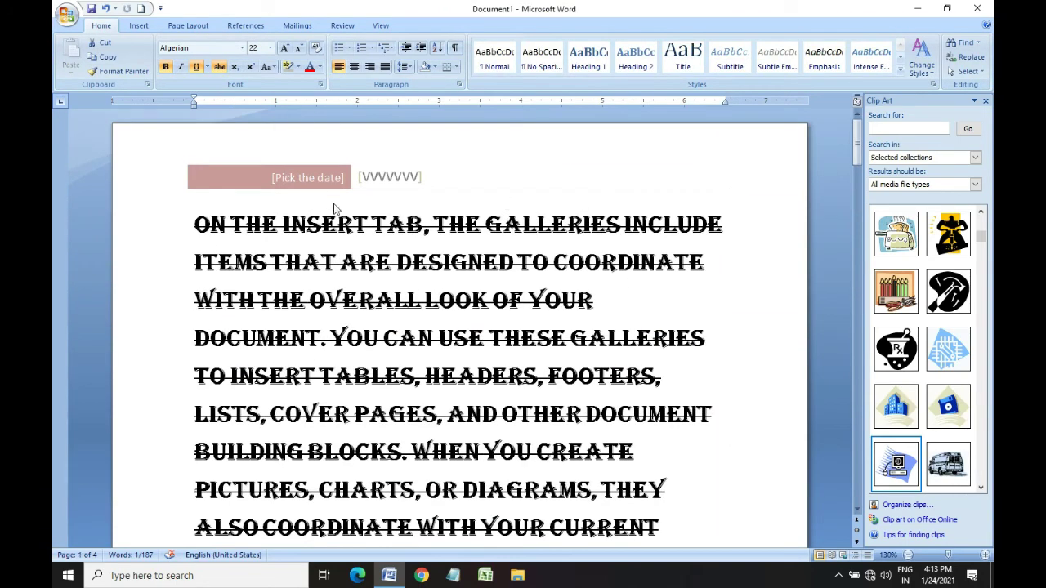
scroll(436, 203, "down", 5)
scroll(433, 187, "down", 5)
scroll(366, 278, "down", 3)
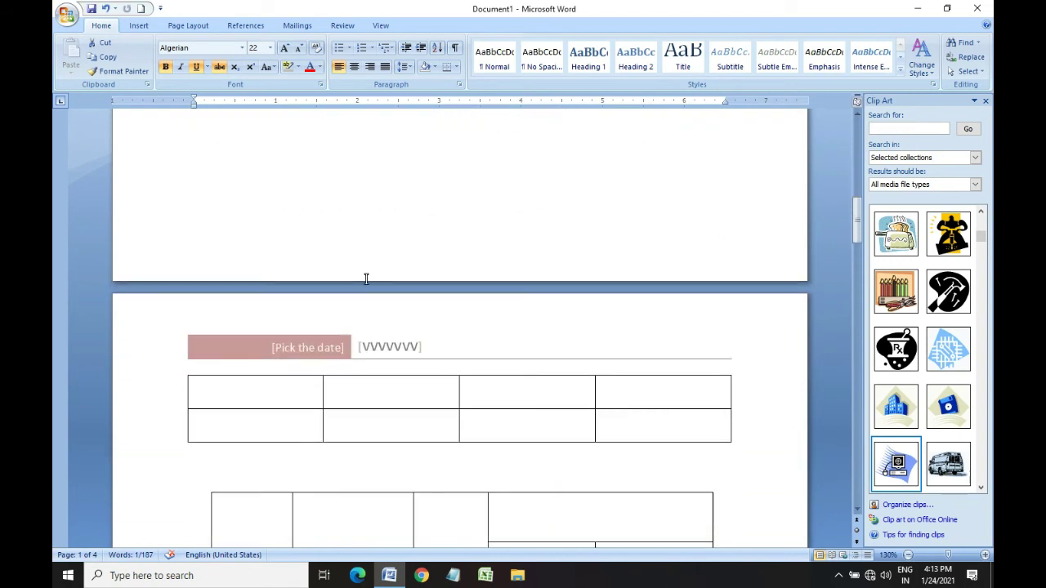
scroll(367, 335, "down", 5)
scroll(371, 327, "down", 5)
scroll(368, 331, "down", 3)
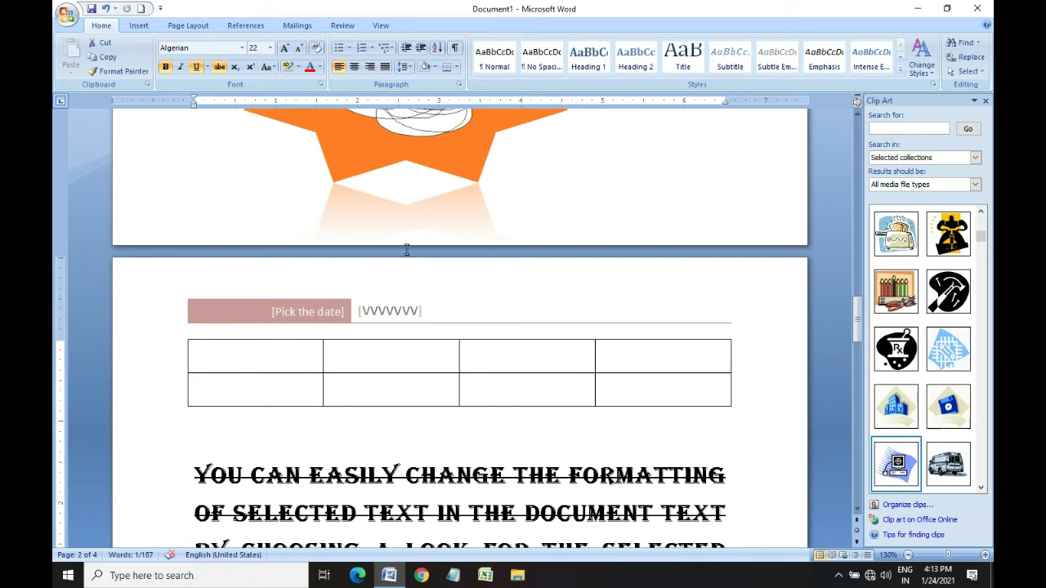
Insert the Contrast (Odd Page) footer with its vertical date box, then exit footer editing
left_click(133, 26)
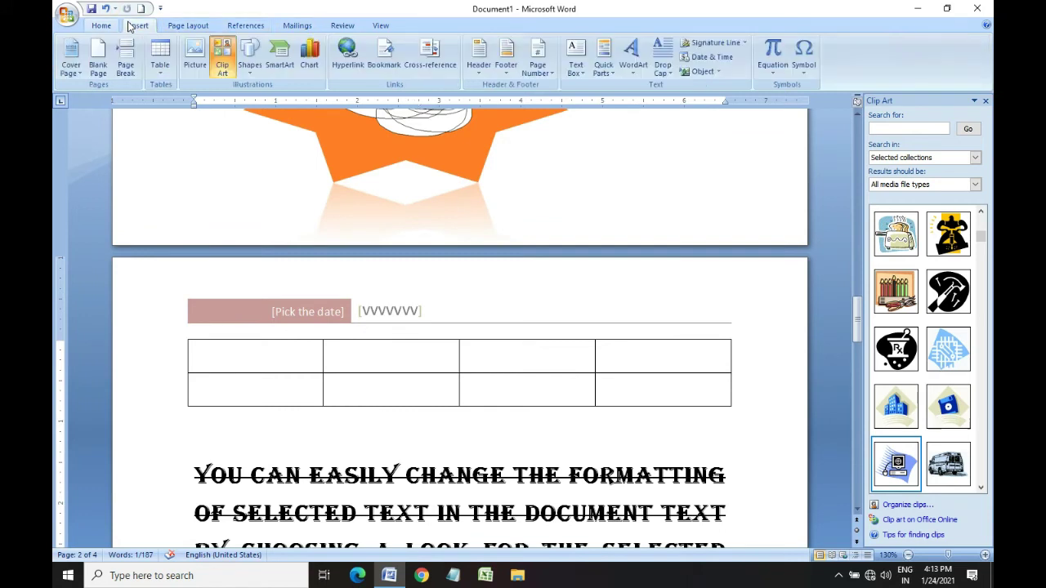
left_click(506, 59)
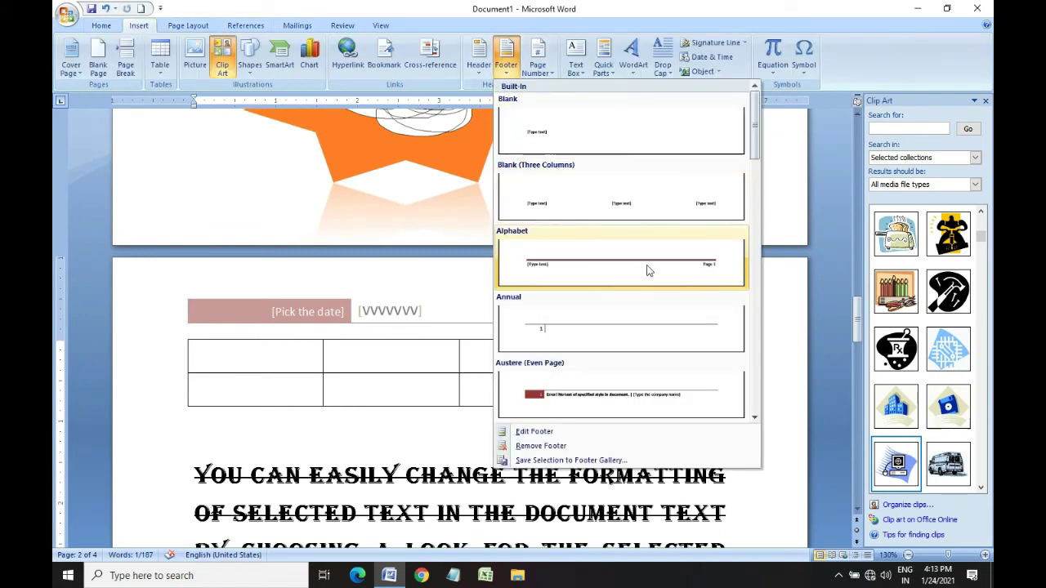
scroll(584, 384, "down", 5)
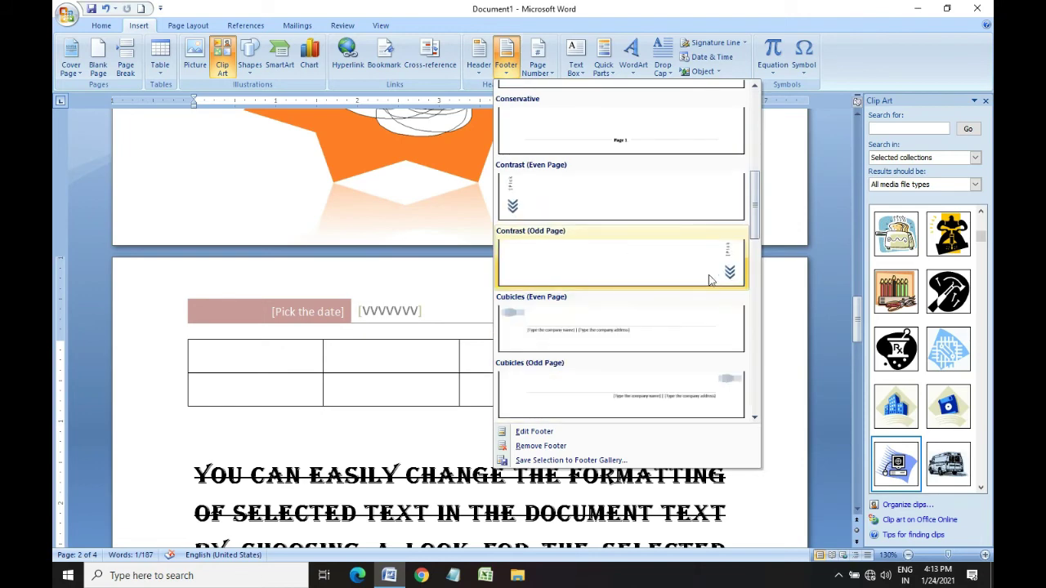
left_click(723, 275)
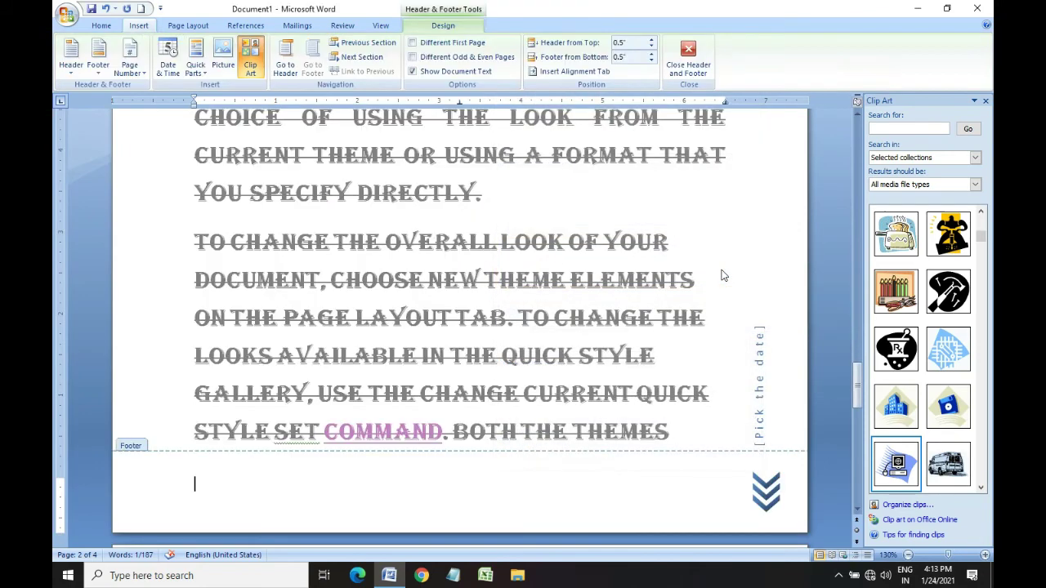
left_click(760, 407)
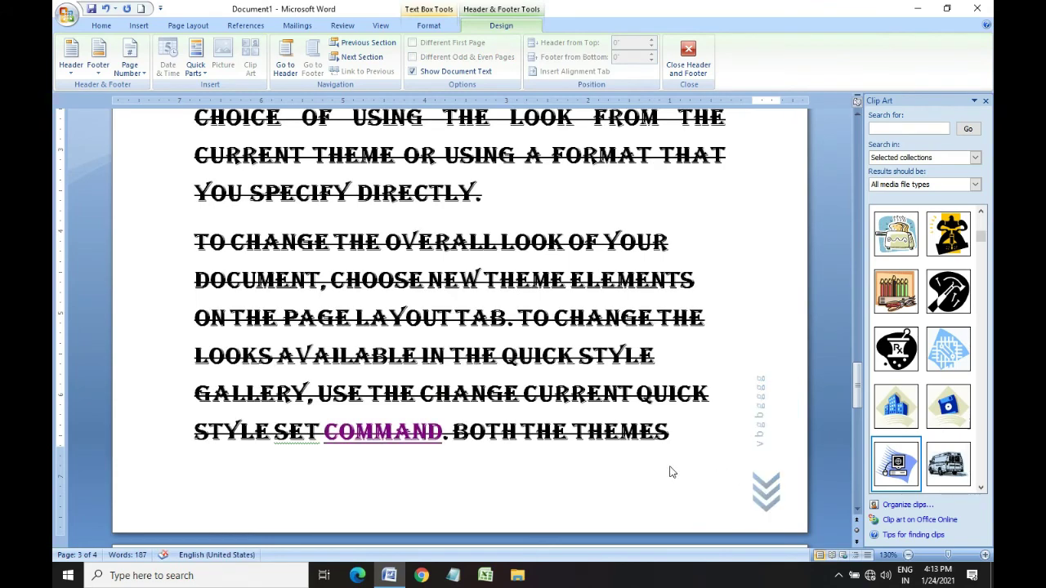
double_click(402, 431)
scroll(652, 338, "up", 10)
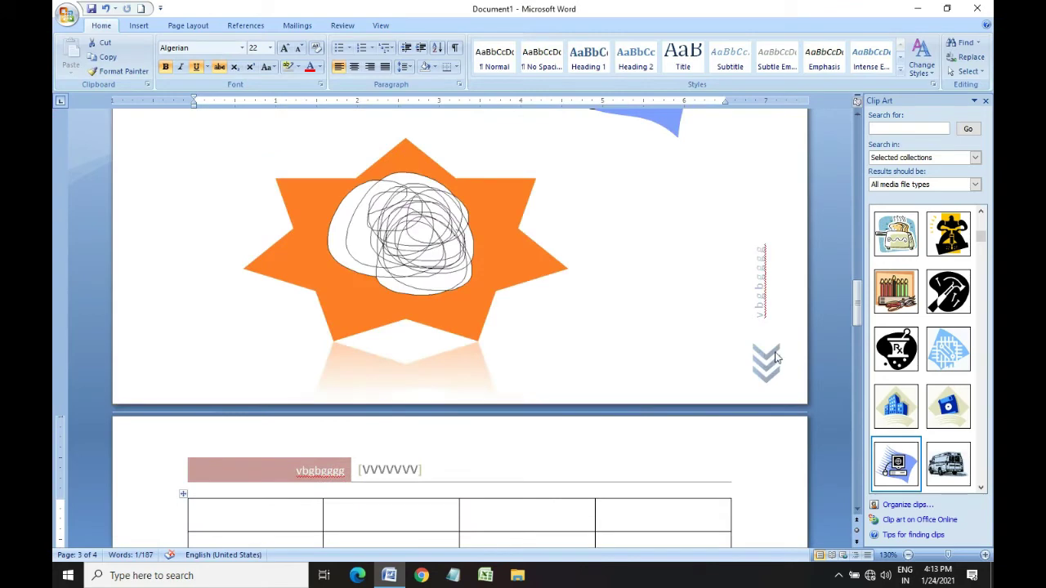
scroll(733, 310, "down", 8)
scroll(732, 317, "up", 8)
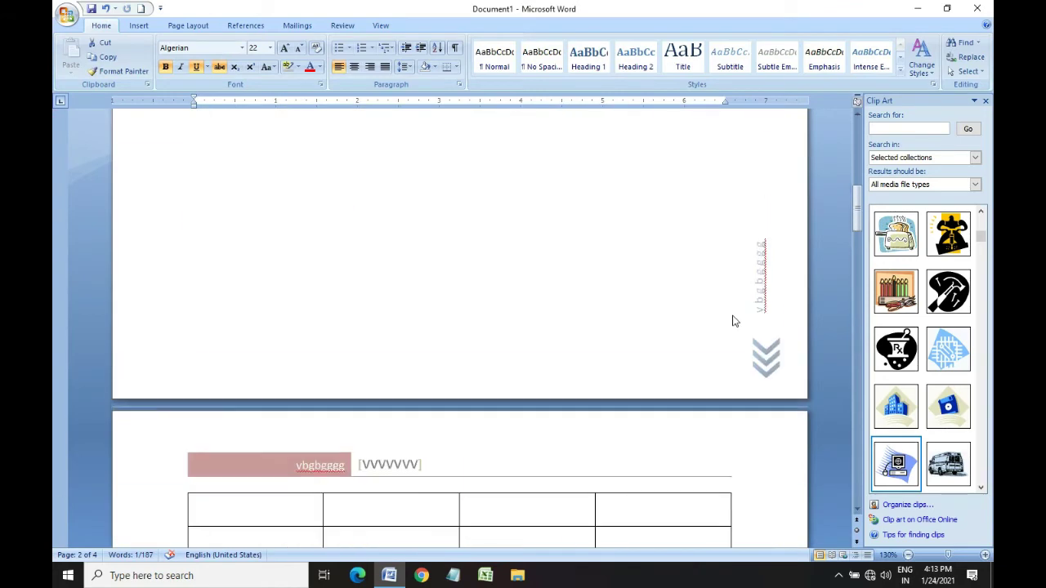
scroll(733, 322, "up", 5)
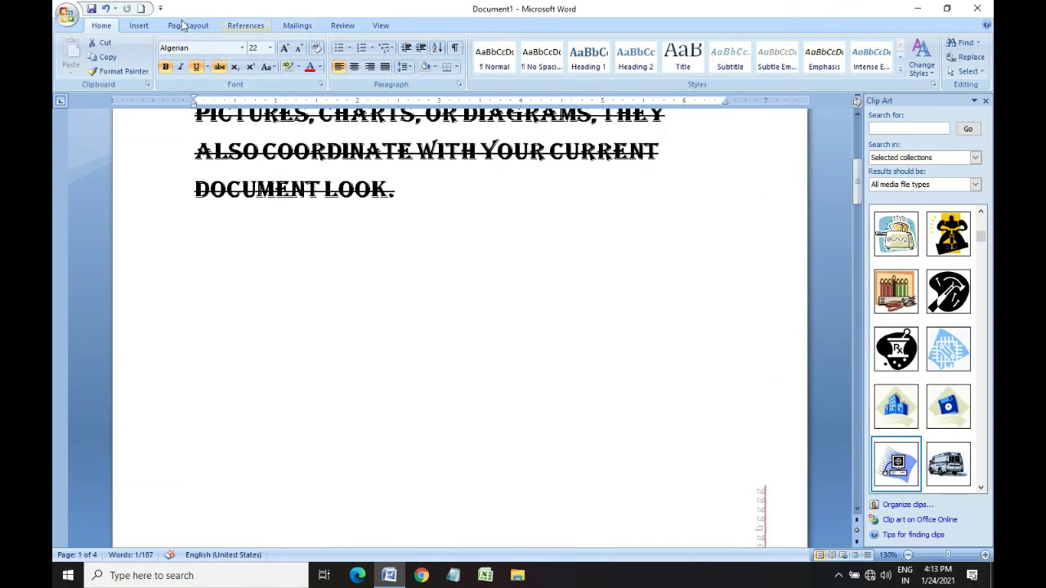
scroll(541, 265, "down", 9)
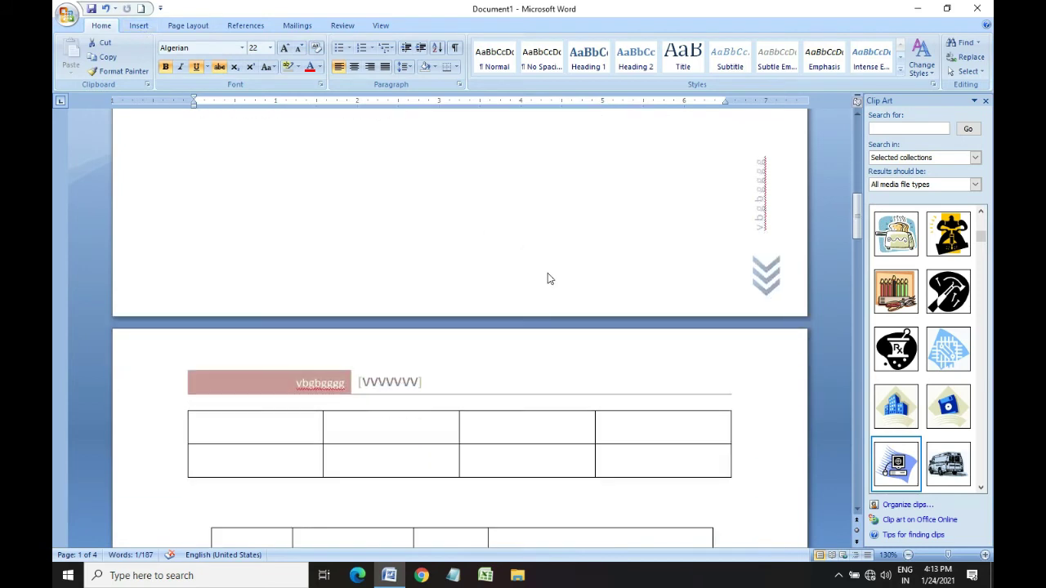
scroll(547, 277, "down", 1)
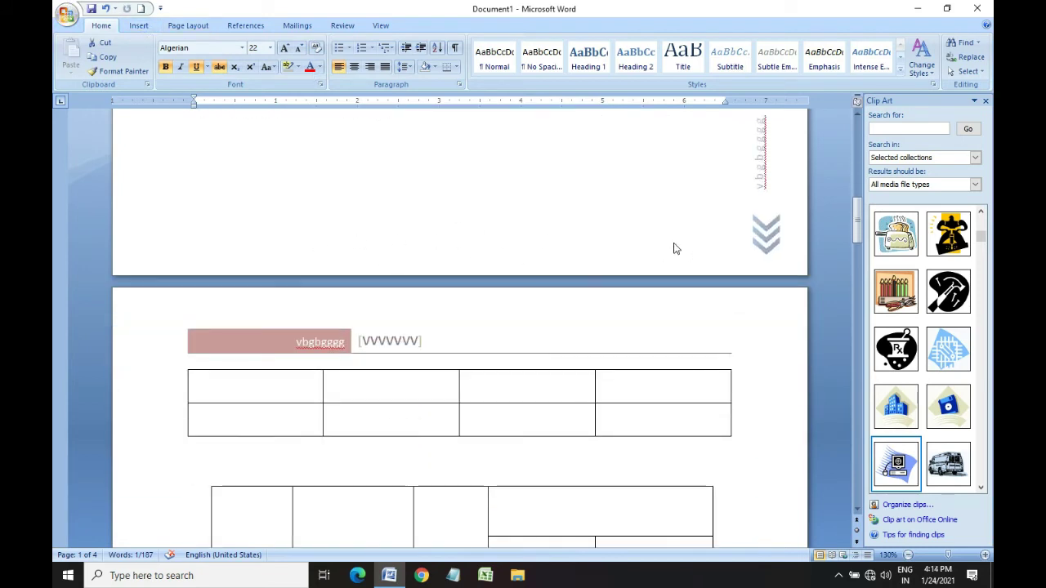
Add an Accent Bar 1 page number at the bottom of the pages
left_click(138, 27)
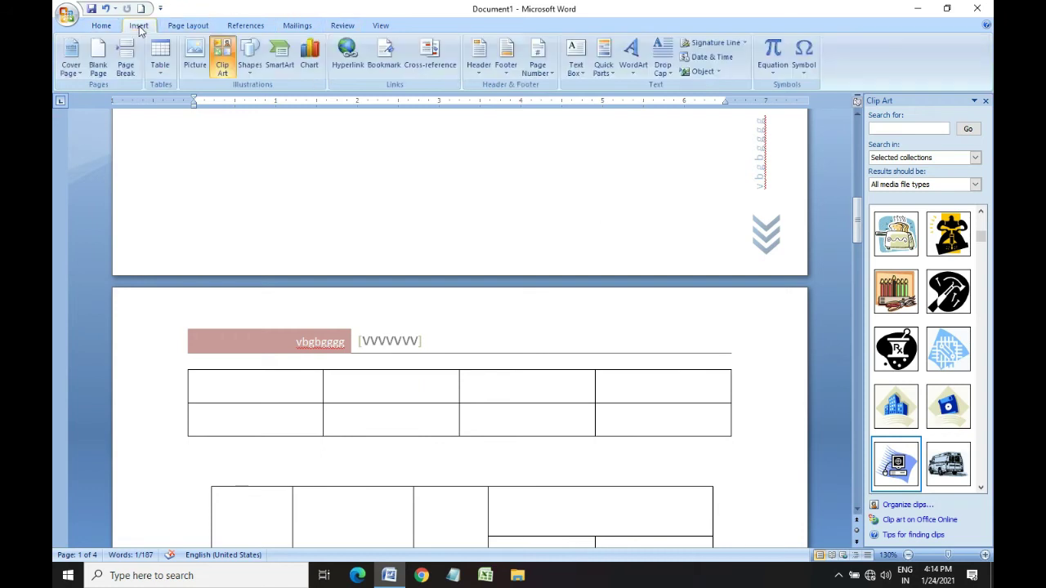
left_click(549, 74)
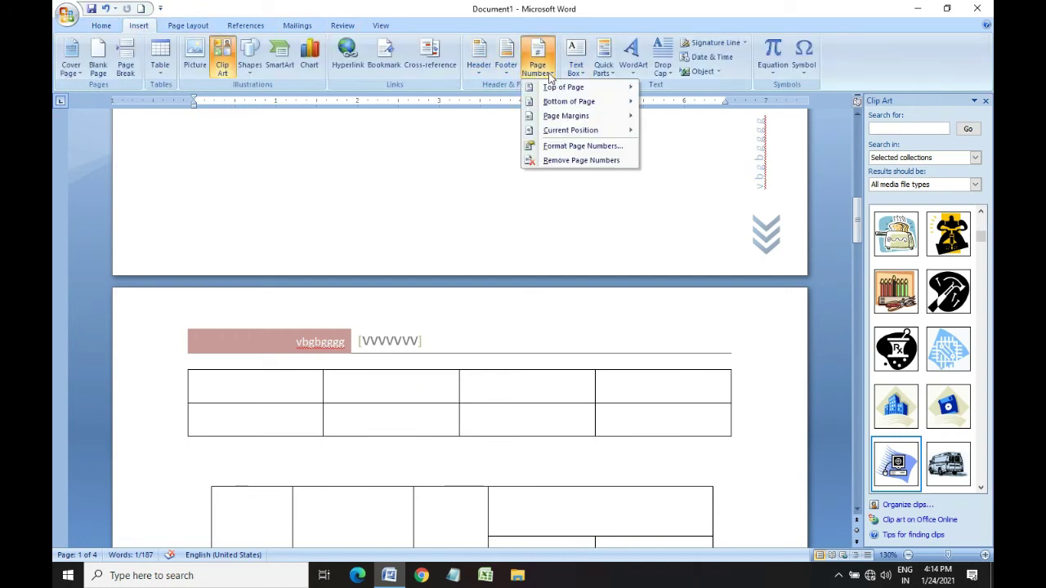
mouse_move(550, 87)
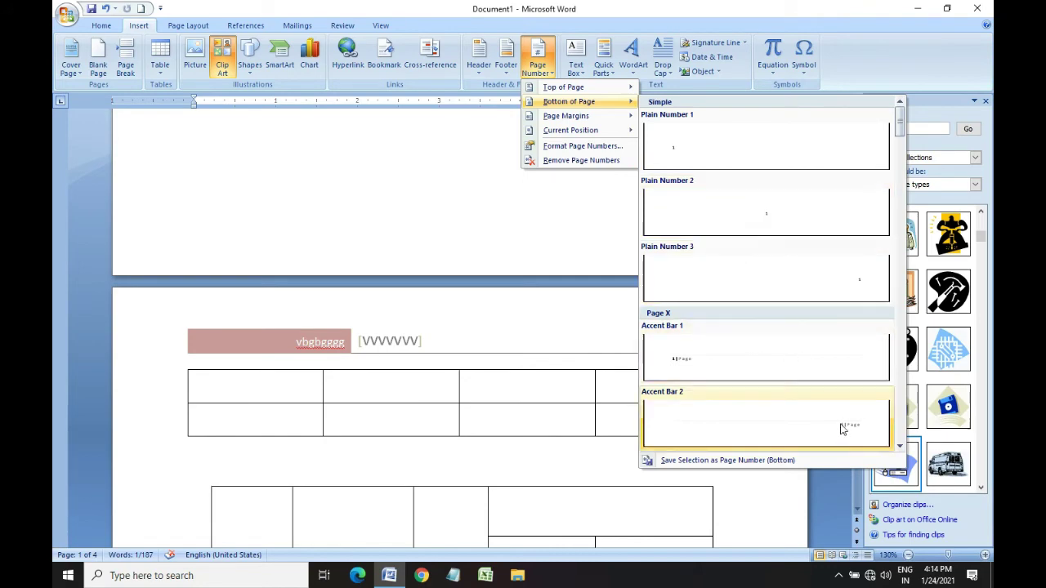
left_click(678, 360)
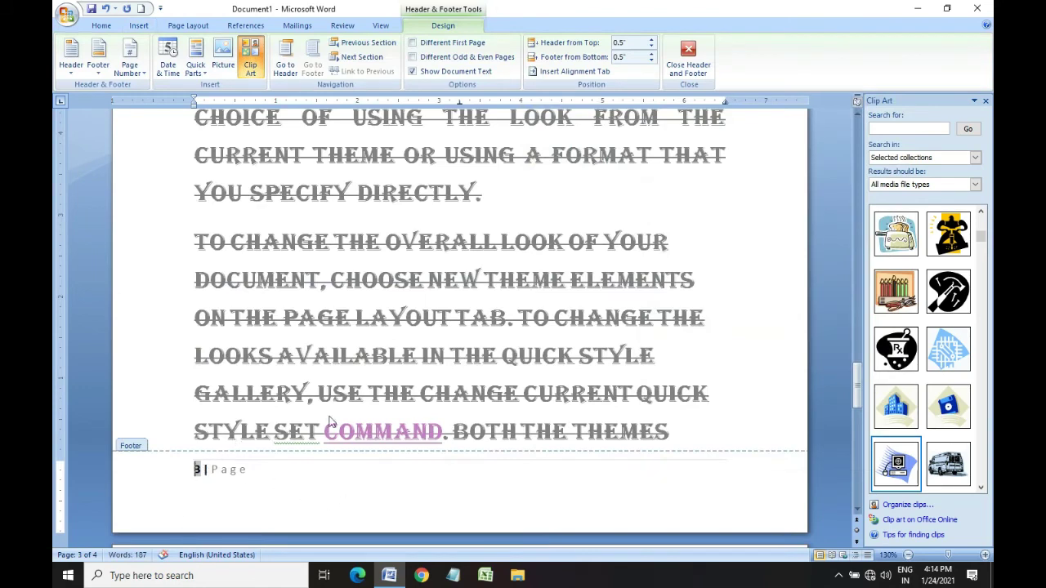
scroll(542, 307, "up", 1)
scroll(543, 310, "up", 3)
scroll(543, 310, "up", 3)
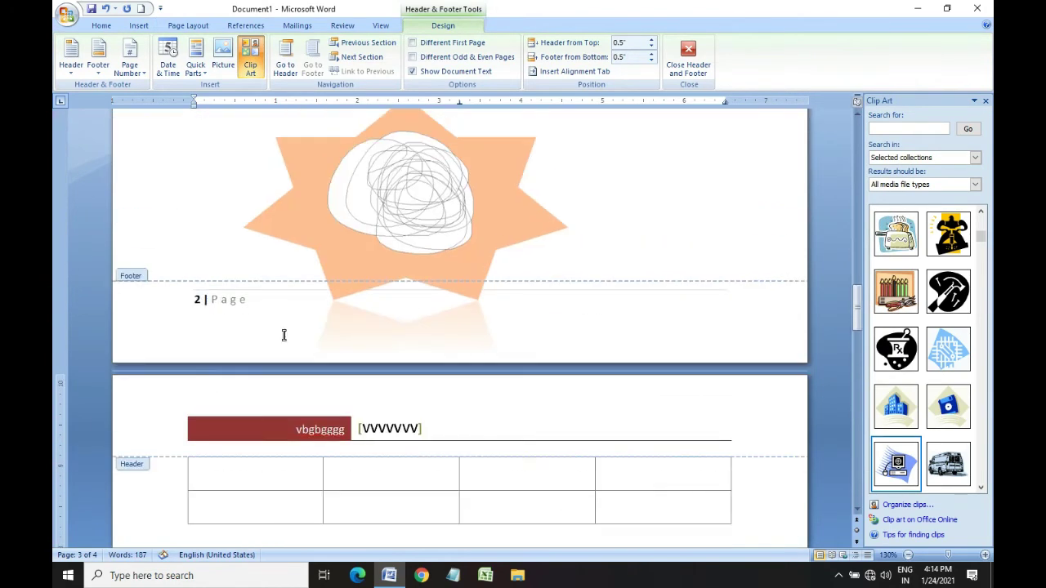
scroll(294, 235, "up", 5)
scroll(298, 235, "up", 5)
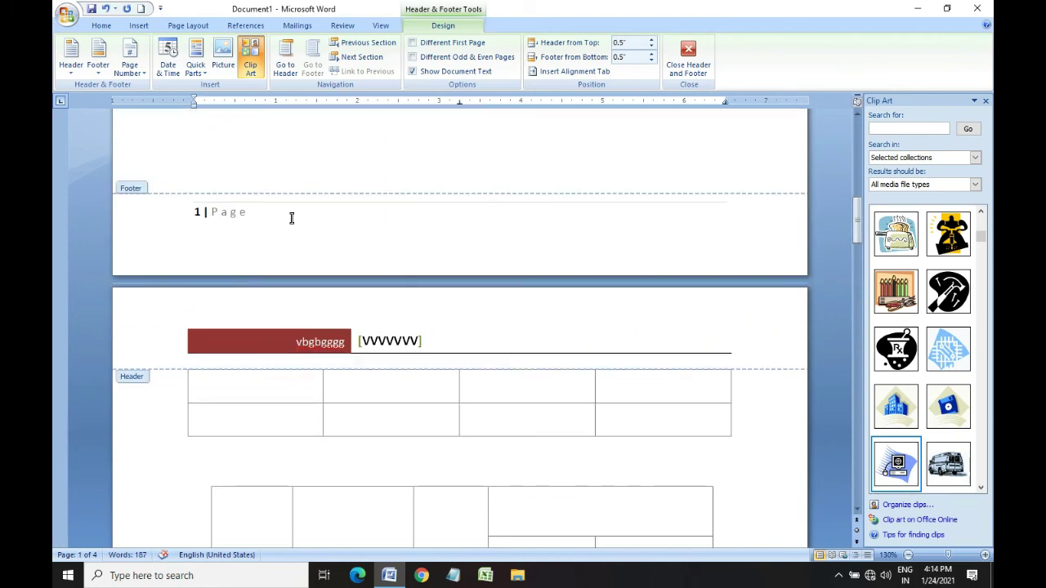
scroll(358, 226, "down", 5)
scroll(358, 227, "down", 15)
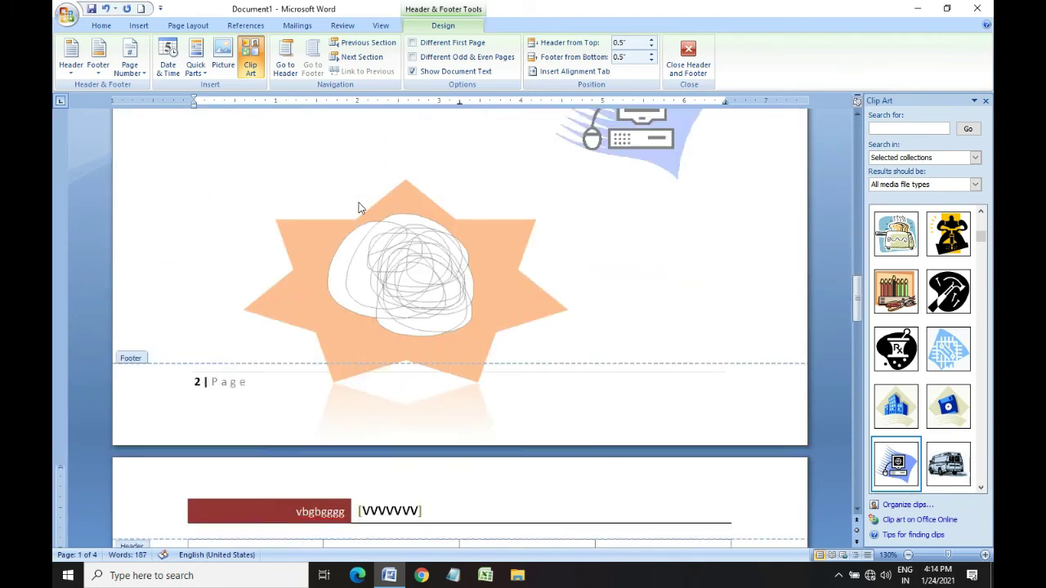
scroll(368, 222, "down", 8)
scroll(376, 219, "down", 9)
scroll(376, 219, "down", 10)
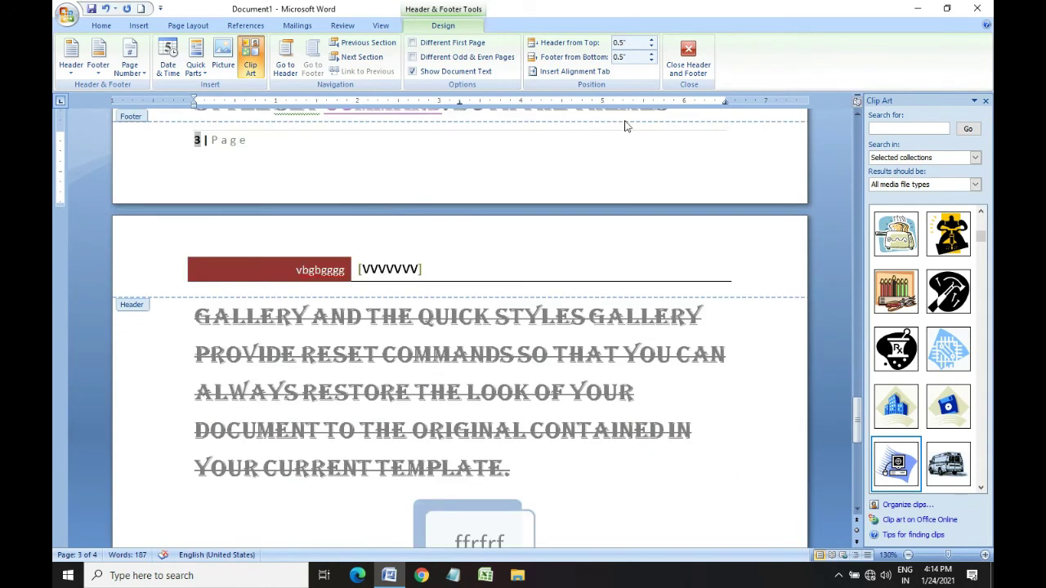
Insert the date and time into the footer in 1/24/2021 4:14 PM format
left_click(170, 65)
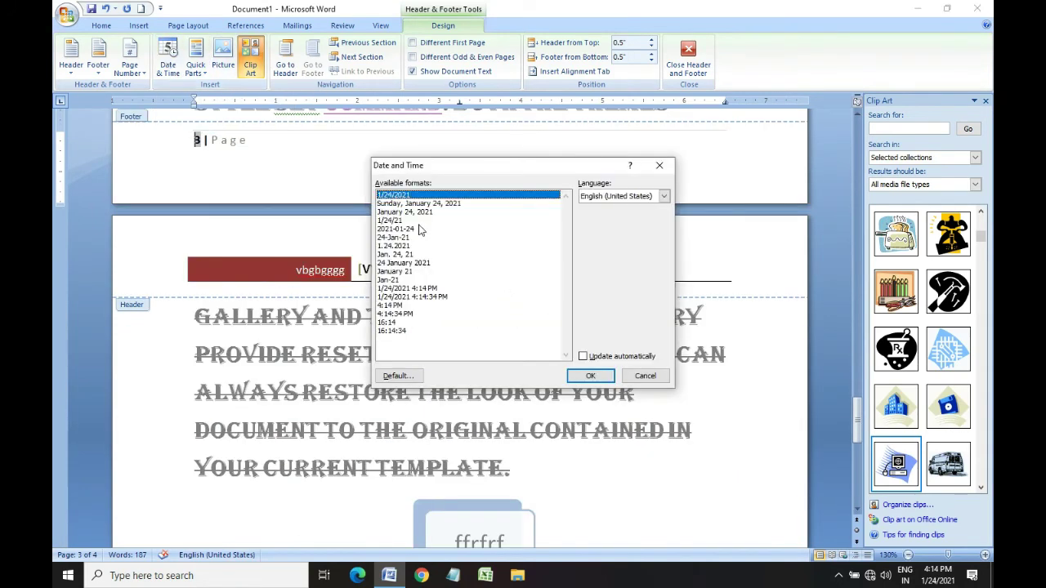
left_click(398, 291)
left_click(594, 379)
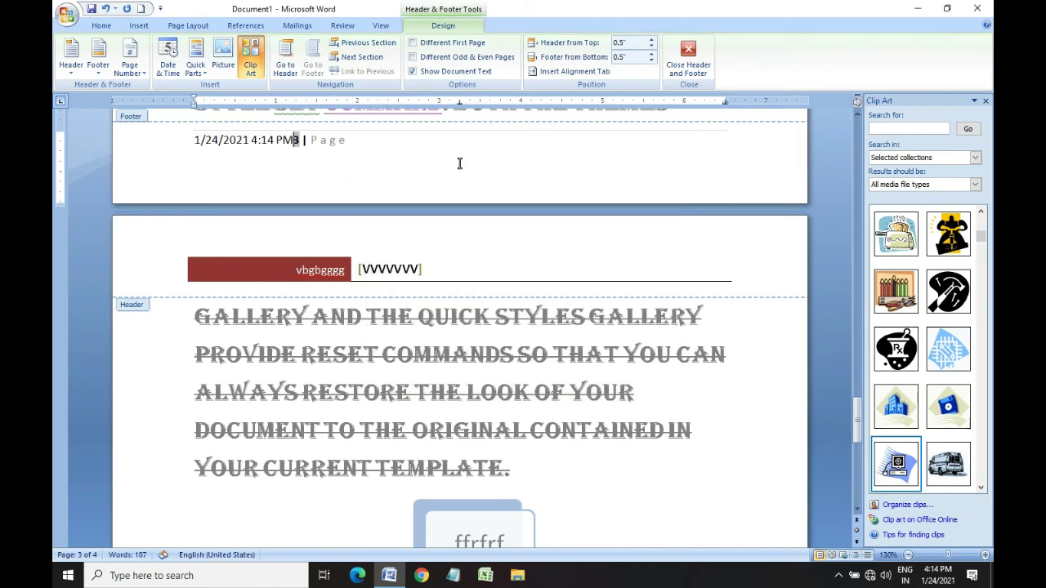
scroll(417, 227, "up", 3)
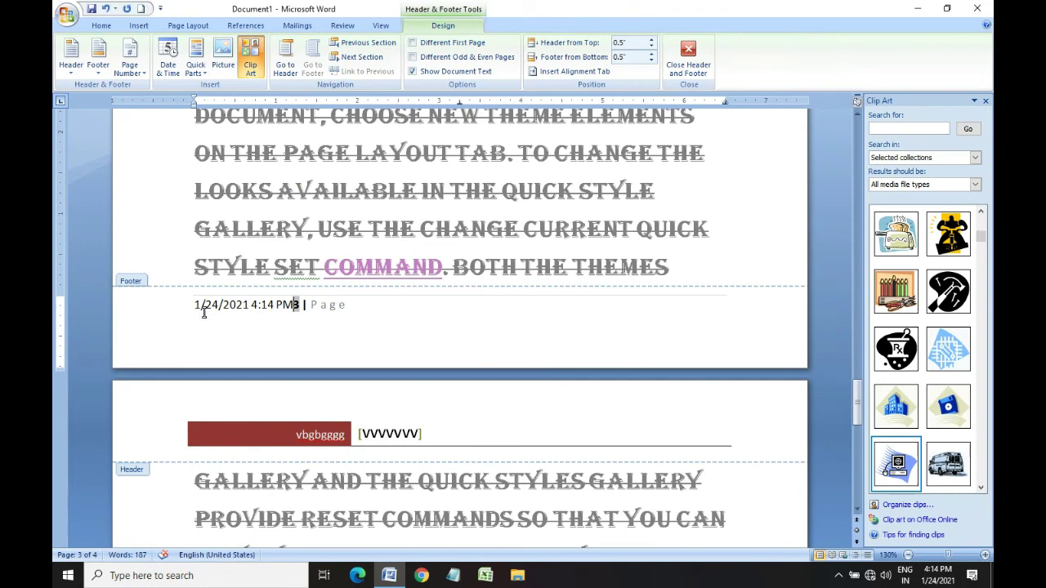
Close header and footer editing and scroll down to the SmartArt diagram
left_click(687, 52)
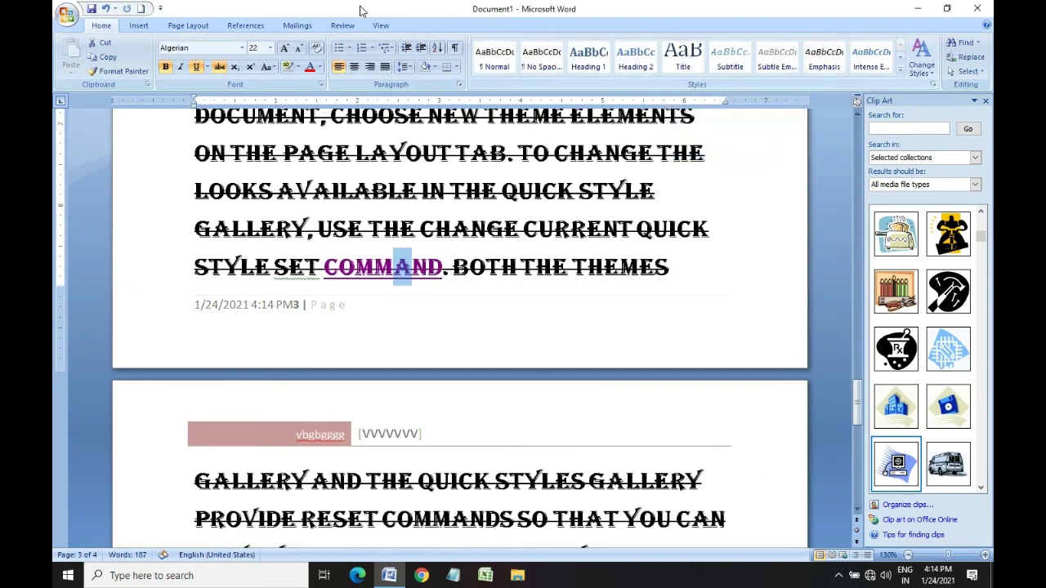
left_click(138, 25)
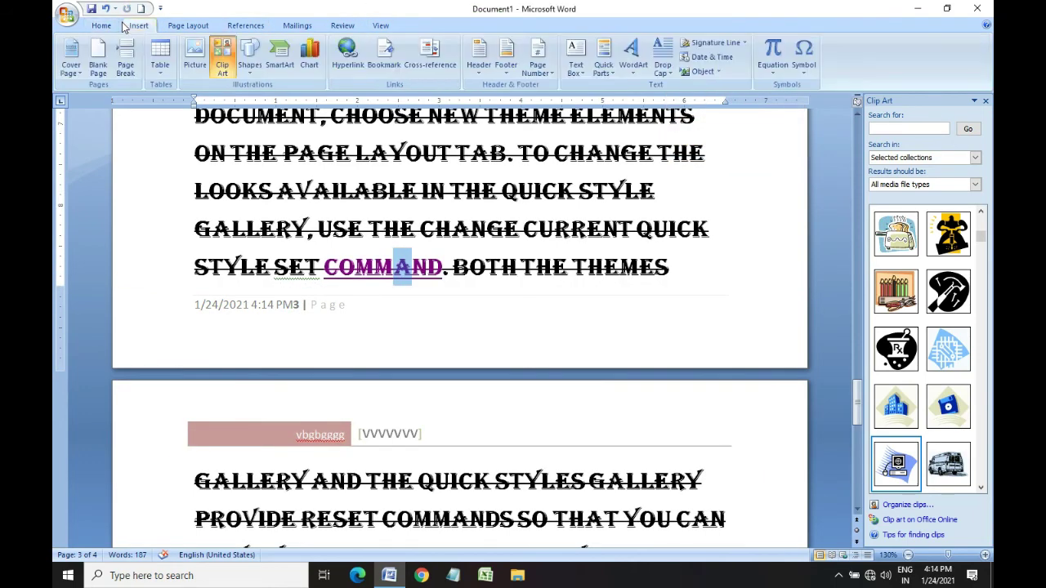
scroll(611, 219, "up", 3)
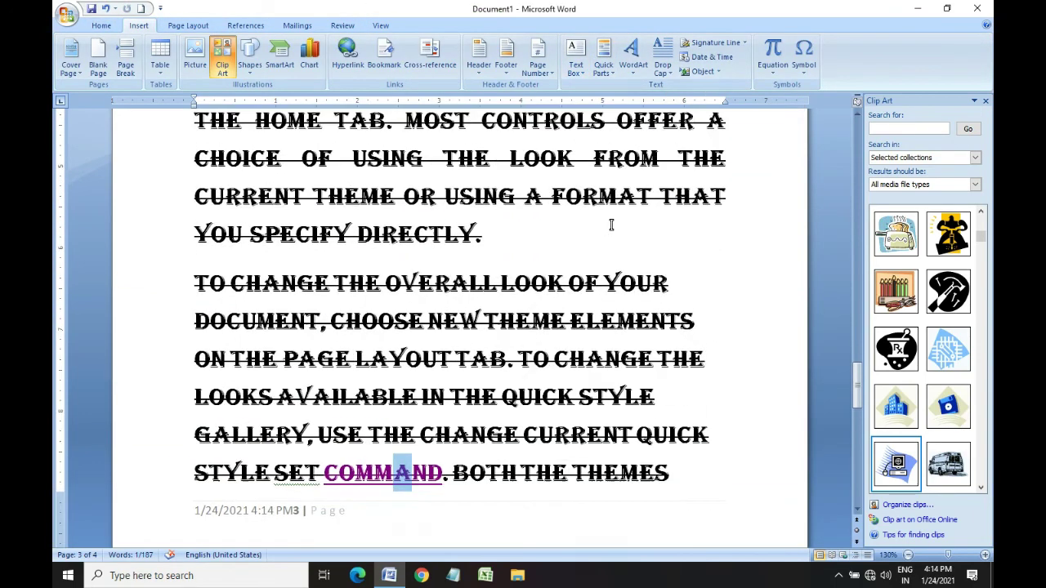
scroll(611, 219, "down", 1)
scroll(611, 218, "down", 1)
scroll(612, 218, "down", 4)
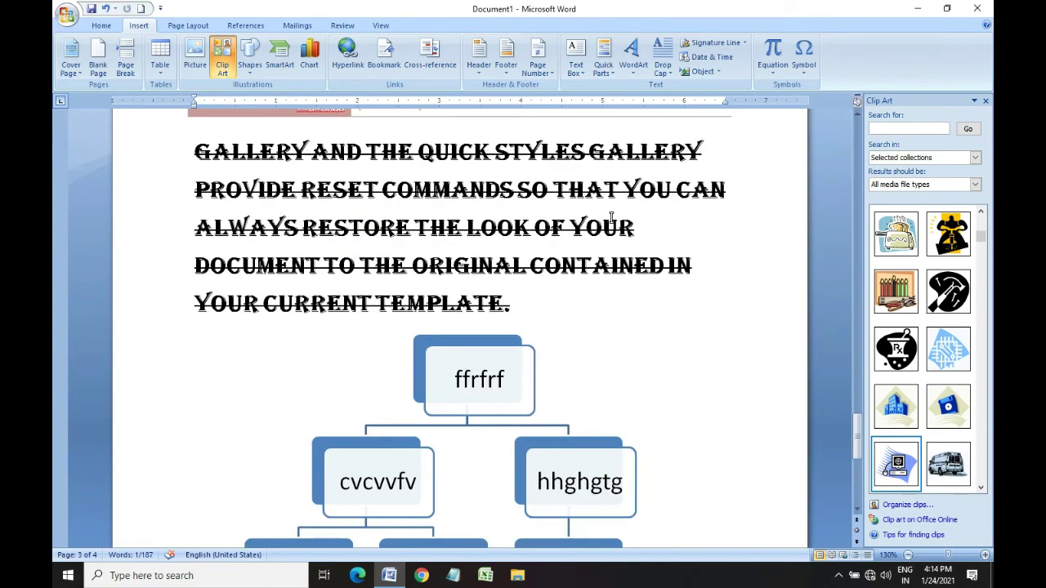
scroll(605, 218, "down", 3)
scroll(597, 217, "down", 1)
Insert an Austere Quote text box below the diagram and type abcdegfjvvjkdfbudgb
left_click(410, 273)
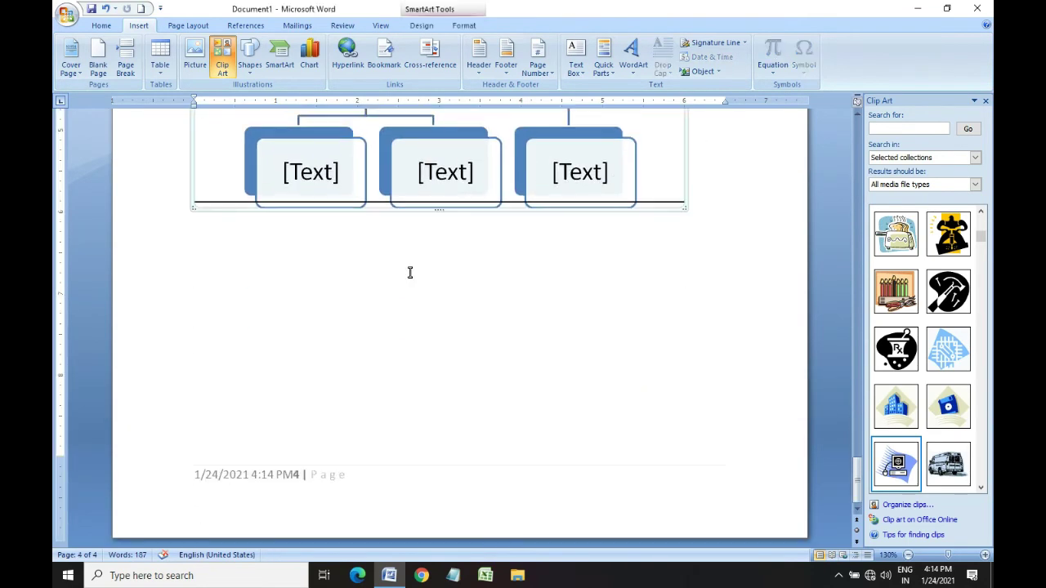
left_click(500, 262)
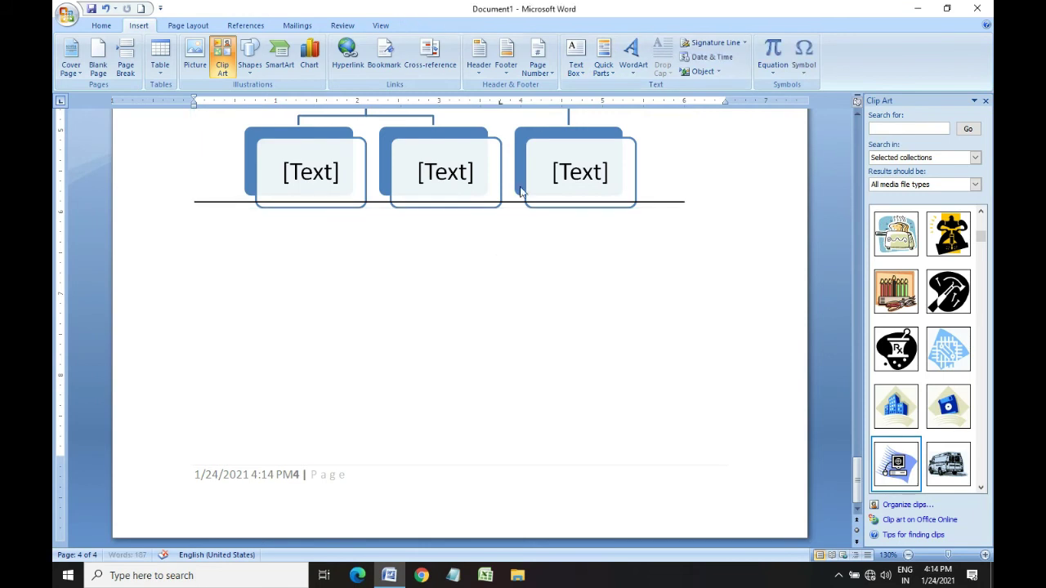
left_click(578, 73)
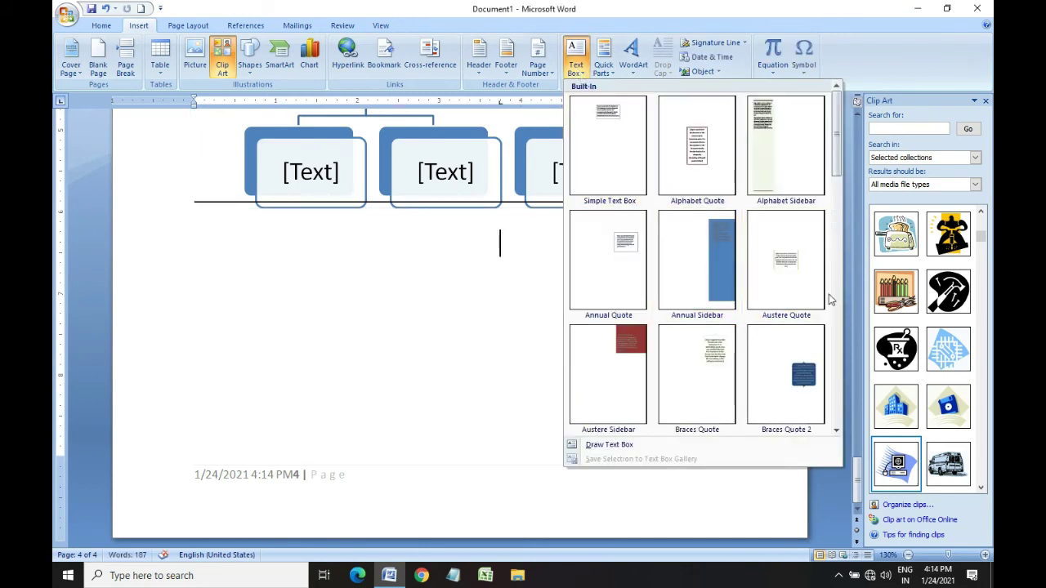
left_click(786, 278)
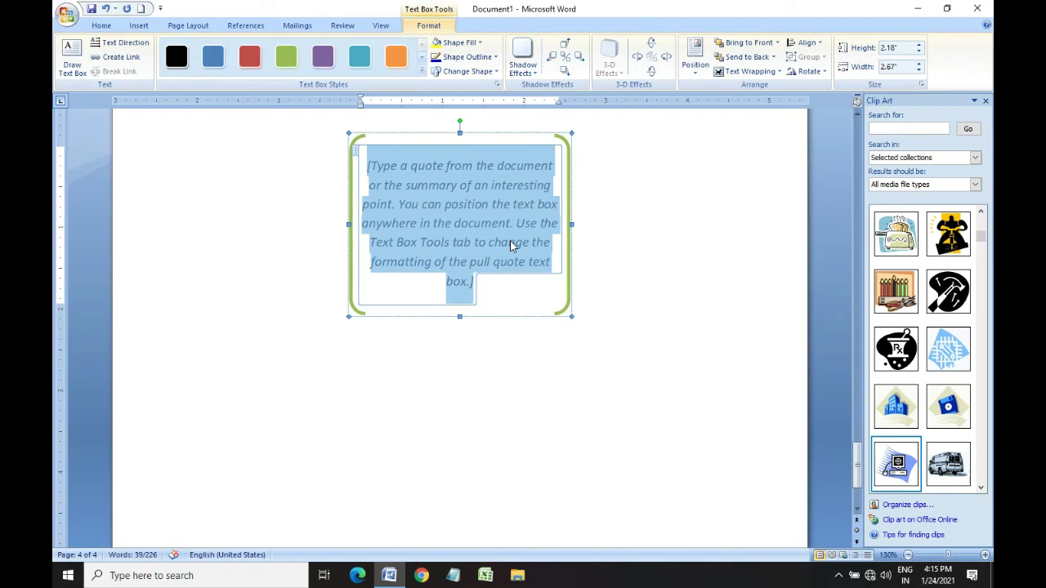
type("abcdegf")
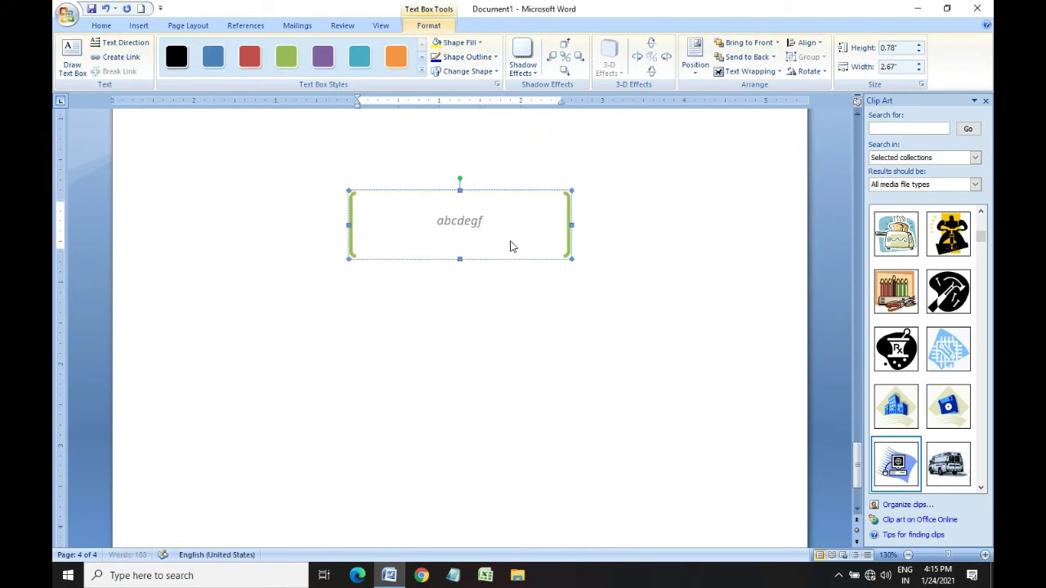
type("jvvjkdfbudgb")
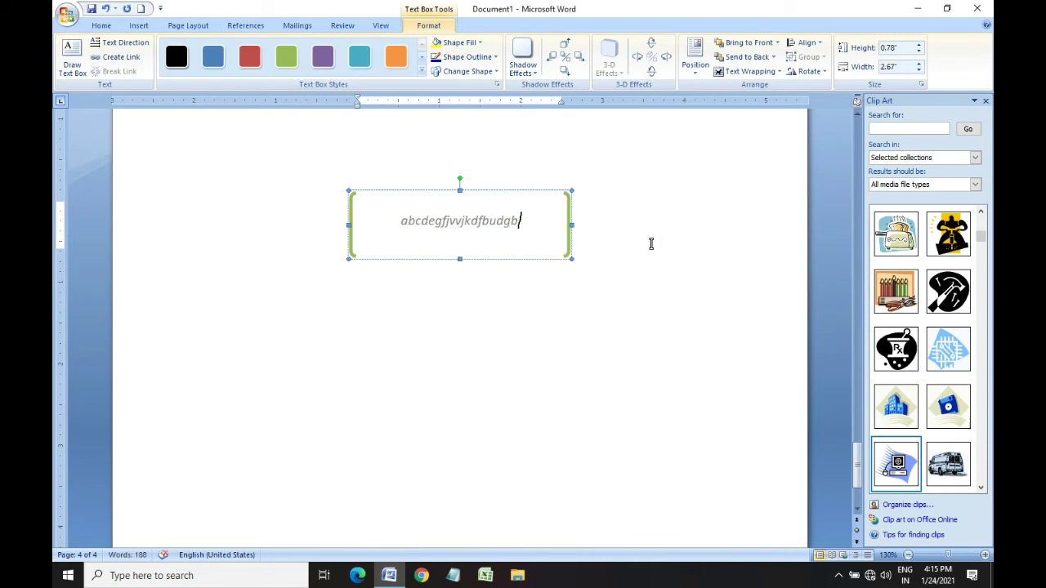
Clear the quote box's text and delete the empty text box
left_click(625, 330)
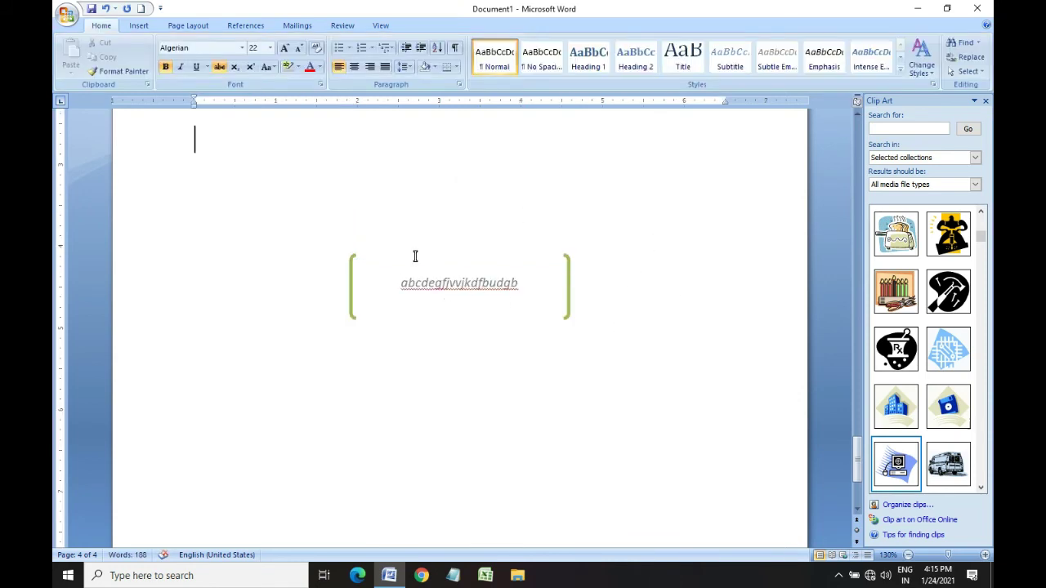
left_click(342, 297)
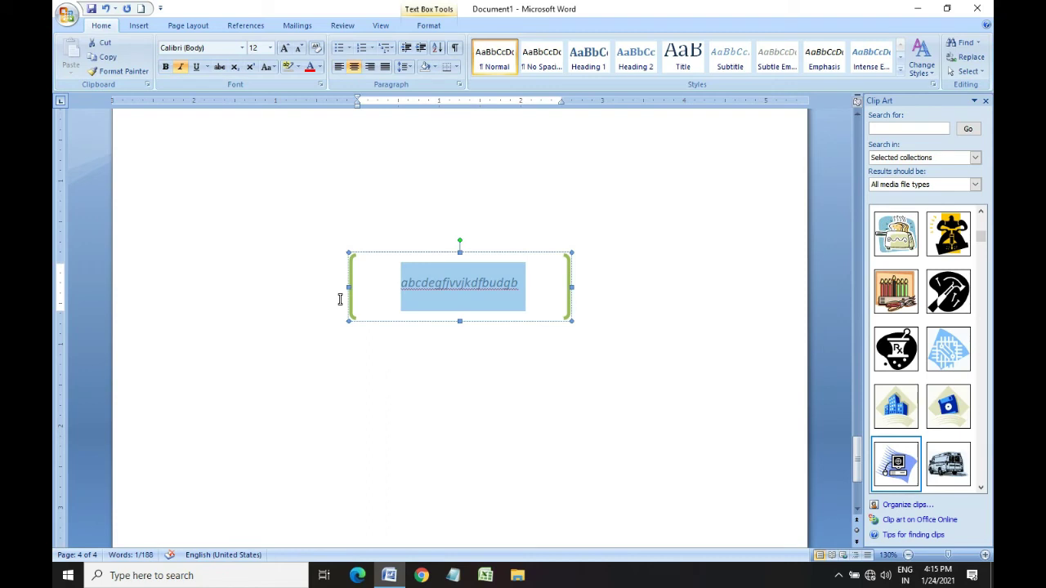
key("Delete")
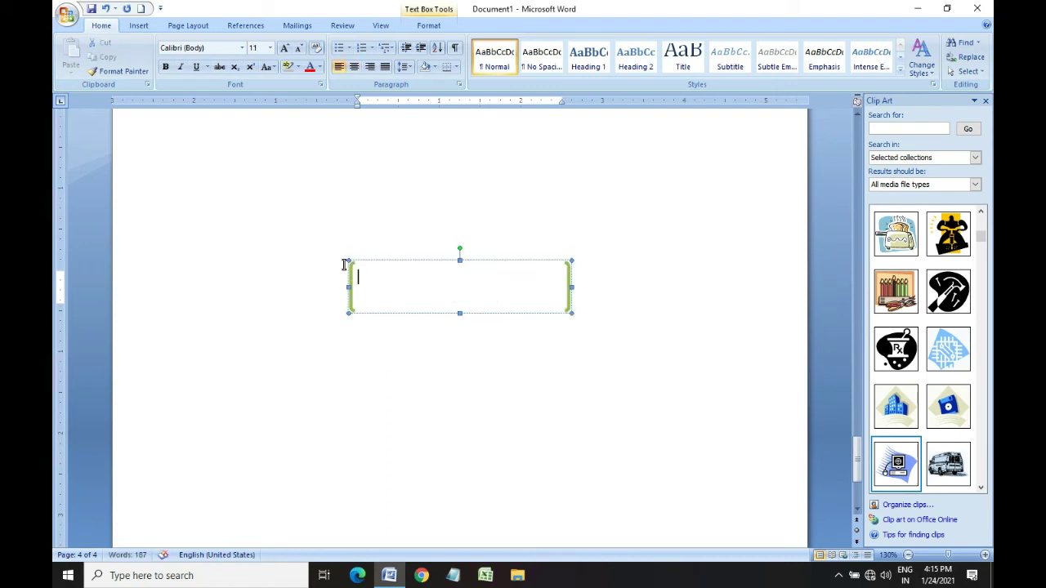
key("Delete")
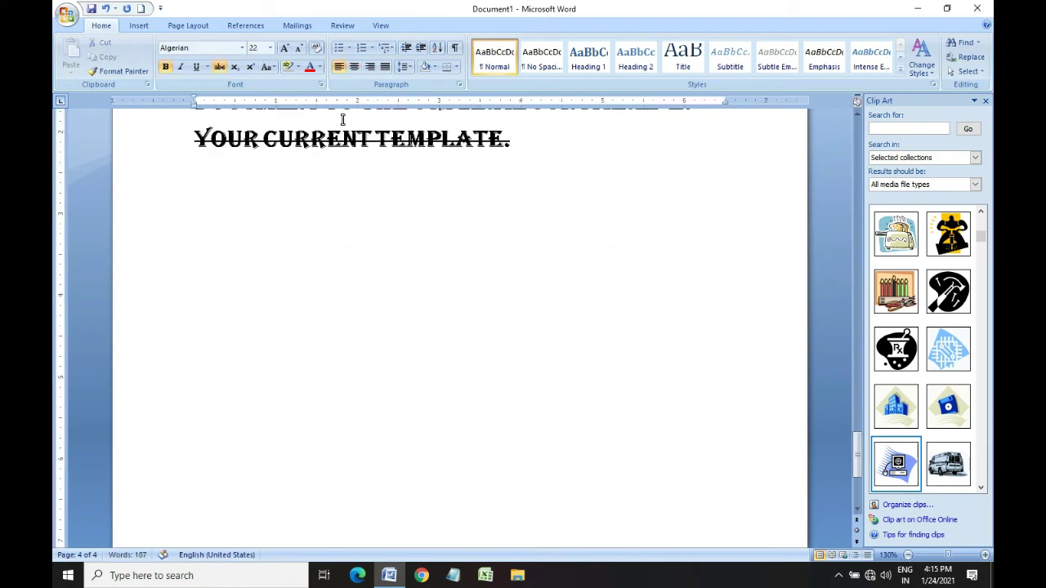
Insert a WordArt object reading 'sovon'
left_click(142, 29)
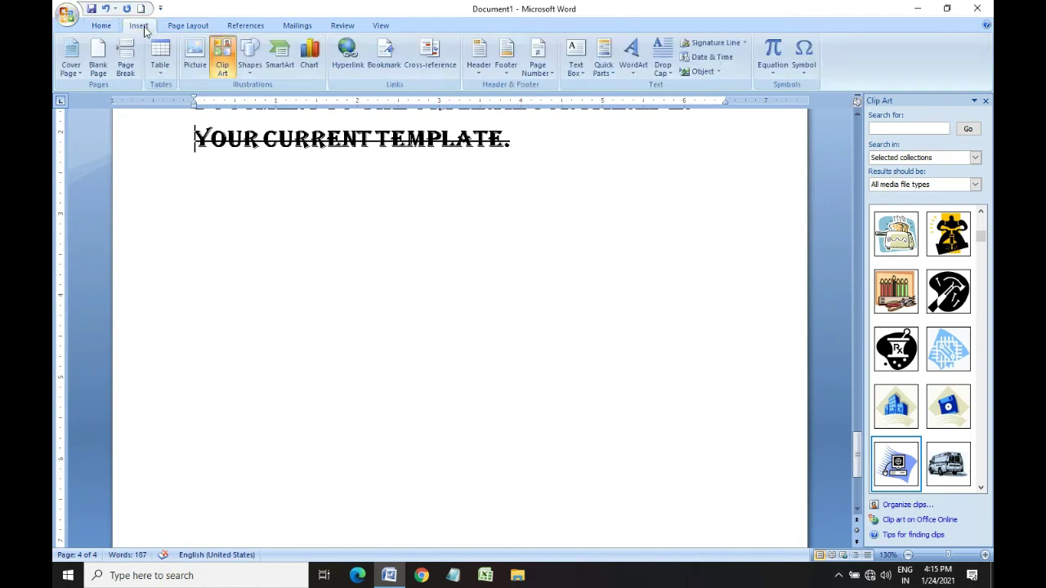
left_click(635, 65)
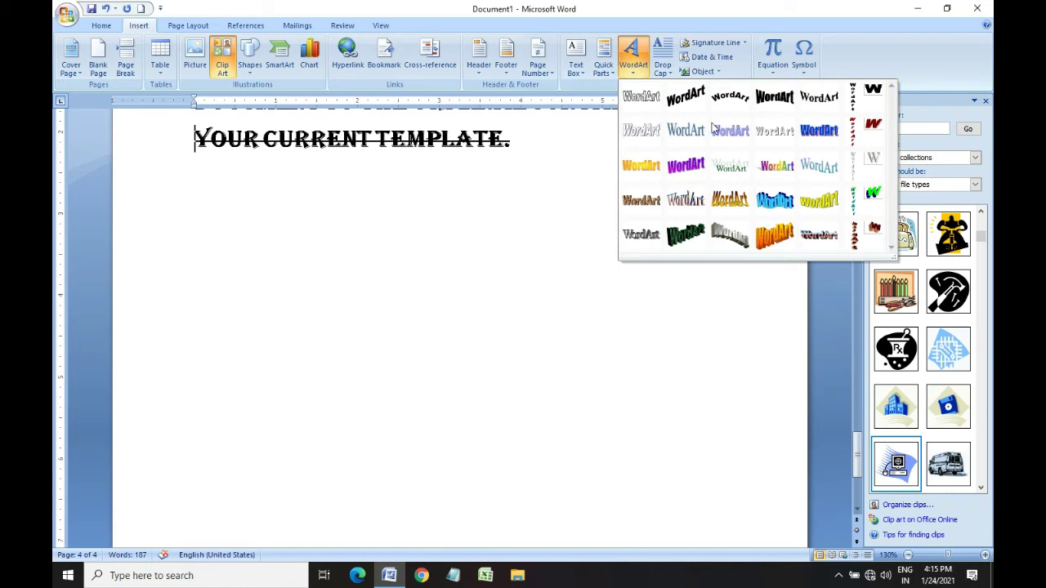
left_click(756, 202)
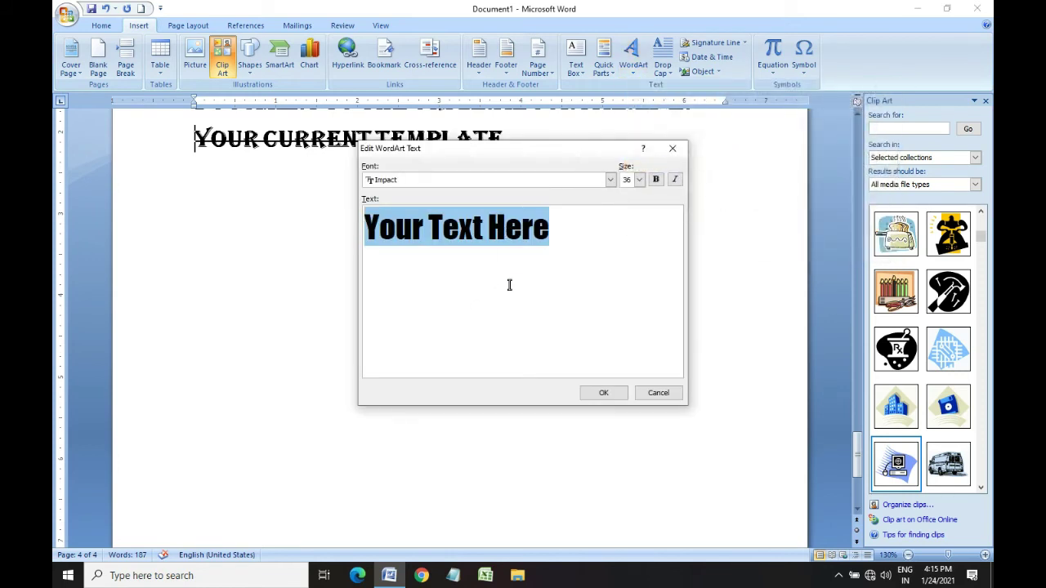
type("sovon")
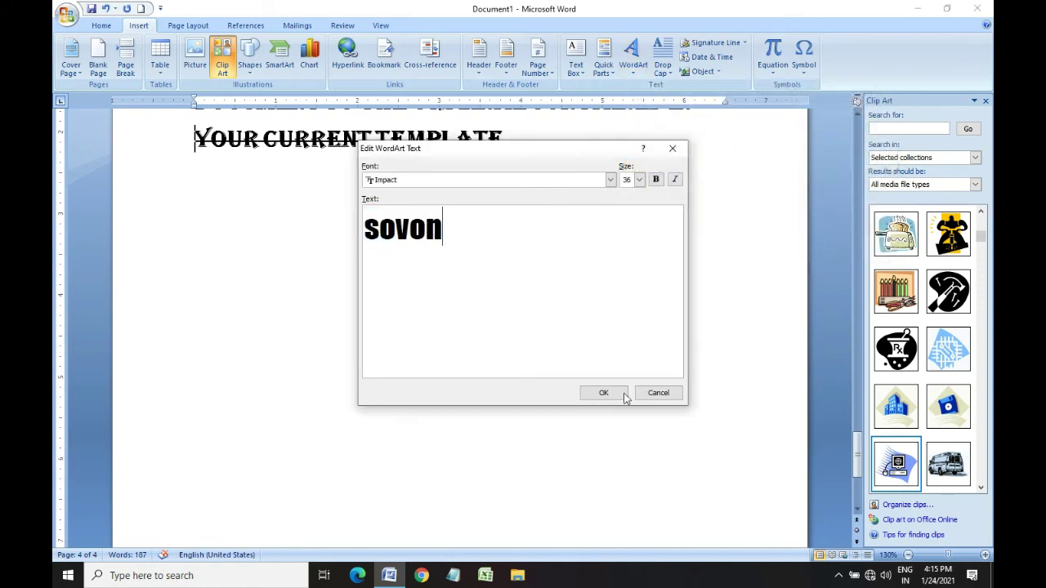
left_click(623, 393)
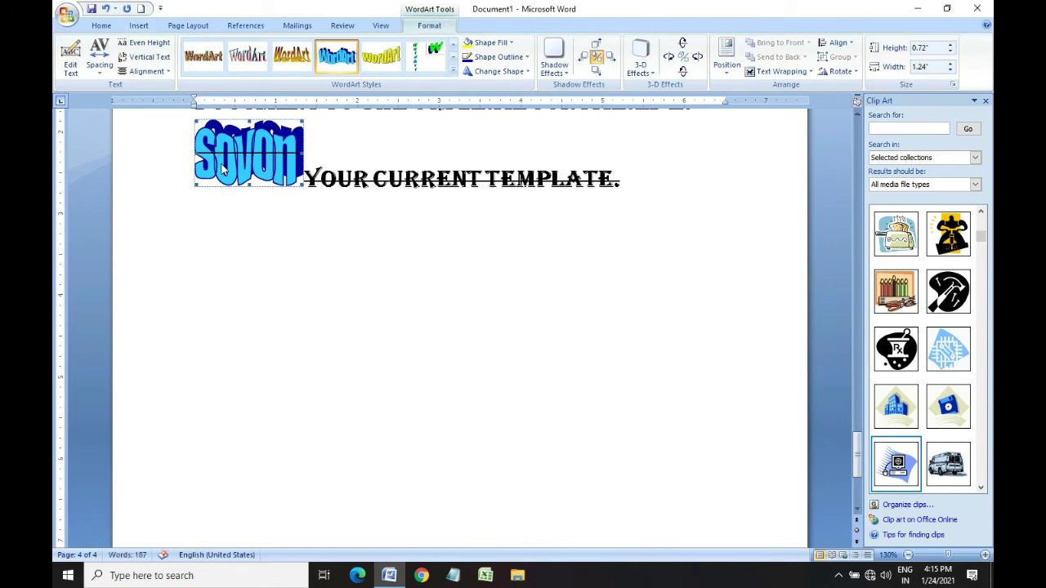
Set the WordArt to In Front of Text, centre it, and widen it to 4.22 inches
left_click_drag(233, 148, 308, 237)
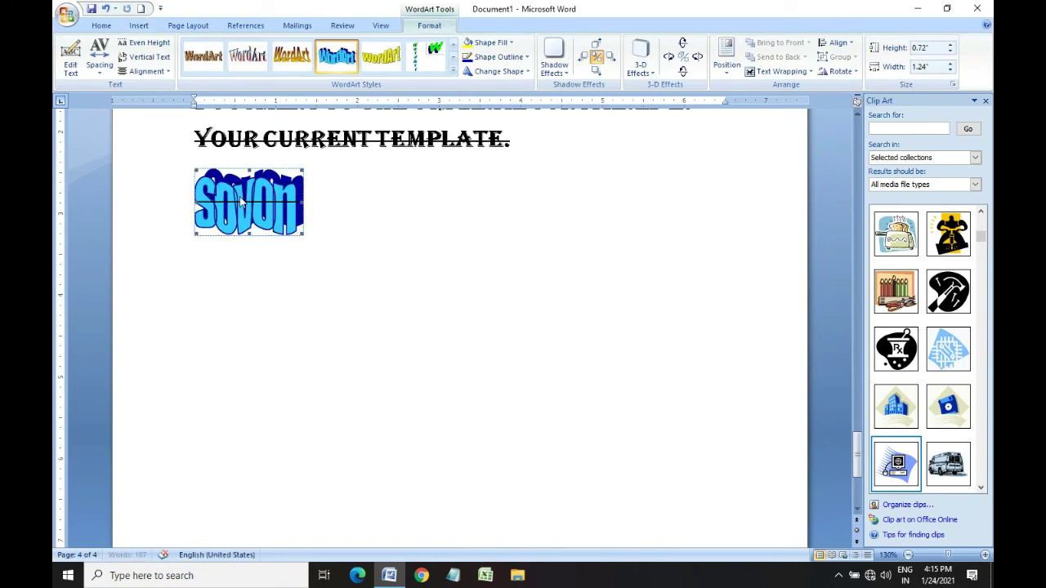
left_click(263, 325)
left_click(233, 219)
left_click(781, 72)
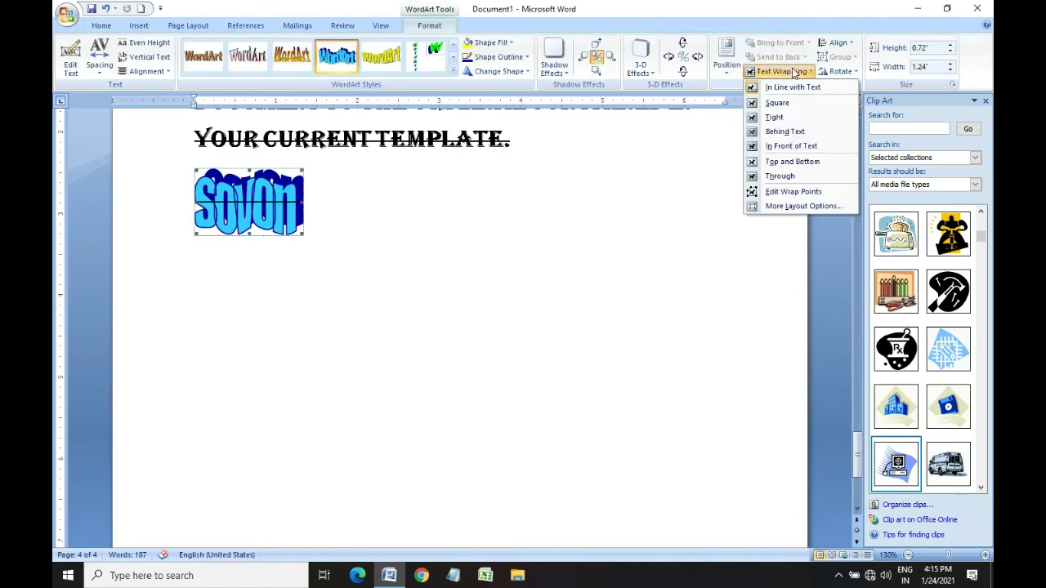
key("Return")
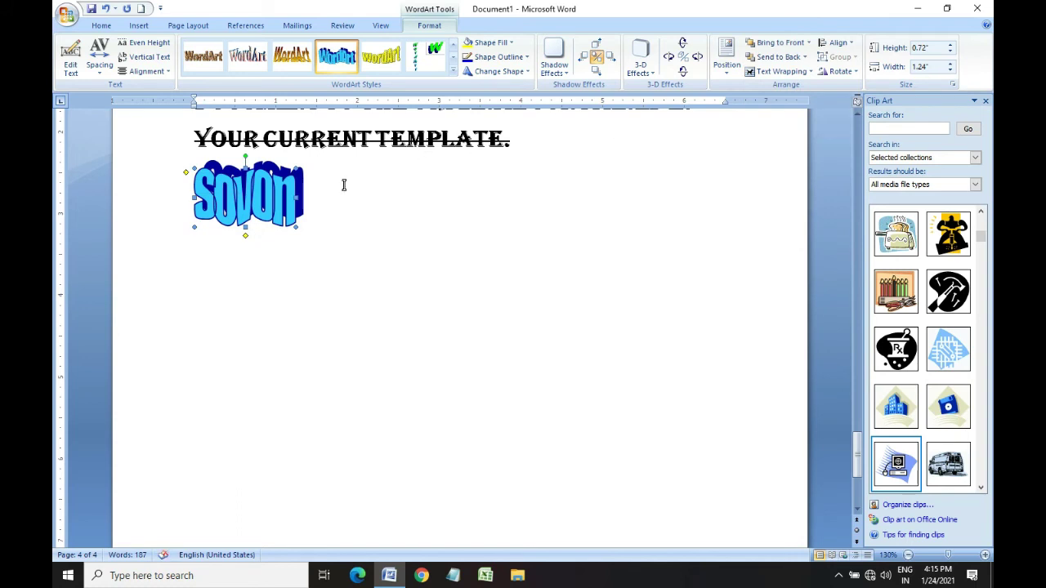
mouse_move(284, 193)
left_mouse_down()
mouse_move(594, 353)
mouse_move(505, 278)
left_mouse_up()
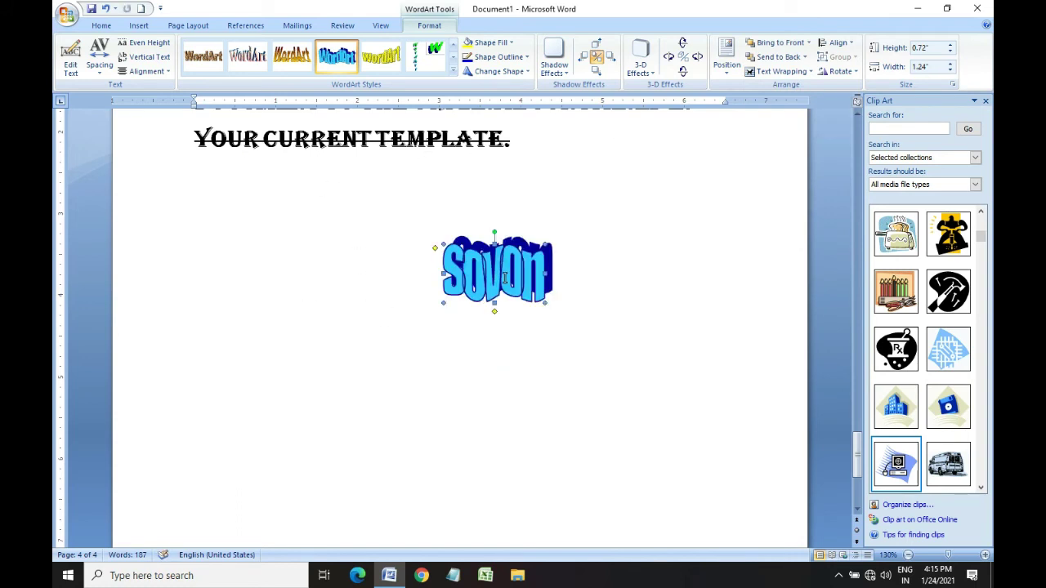
left_click_drag(300, 258, 303, 260)
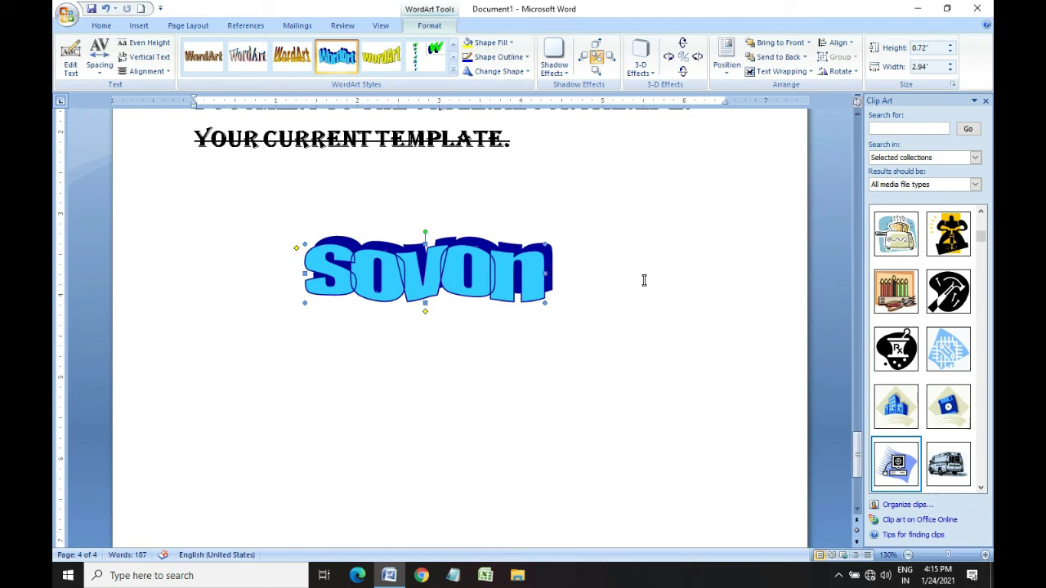
left_click_drag(645, 280, 650, 280)
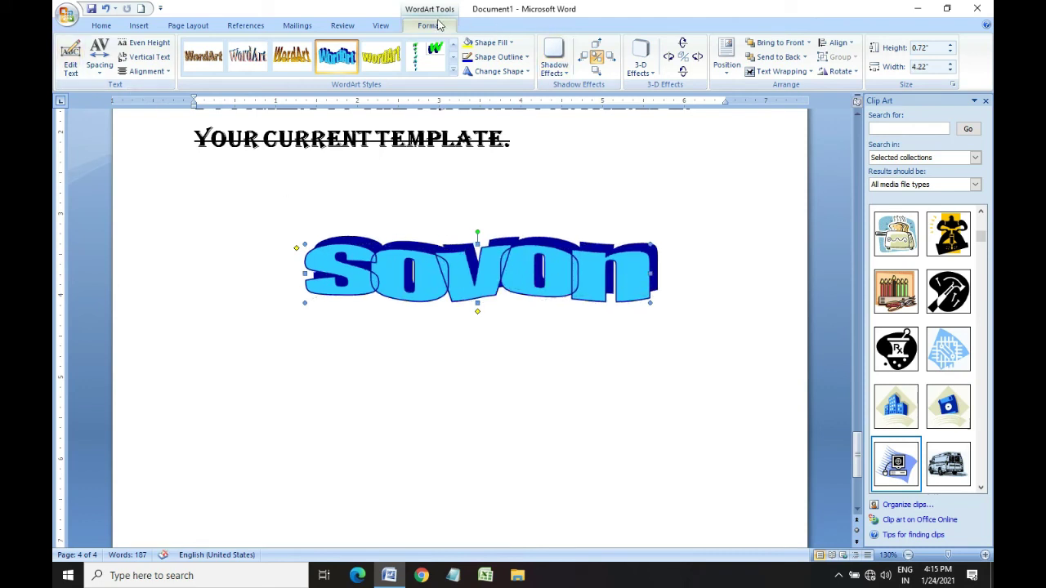
Change the WordArt text to 'ssdggghfghfrg' and apply the purple WordArt style
left_click(72, 59)
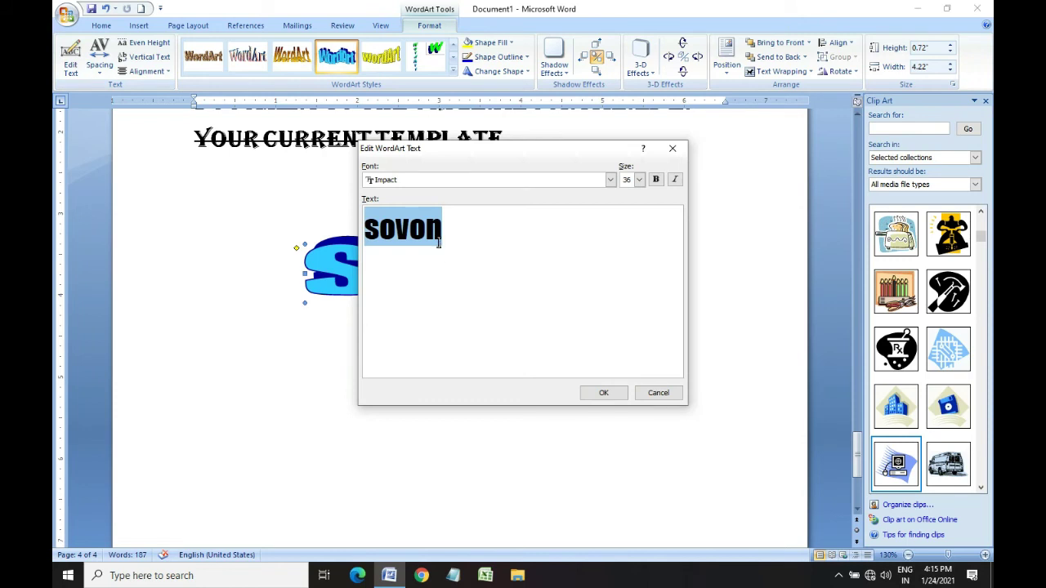
type("ssdggghfghfrg")
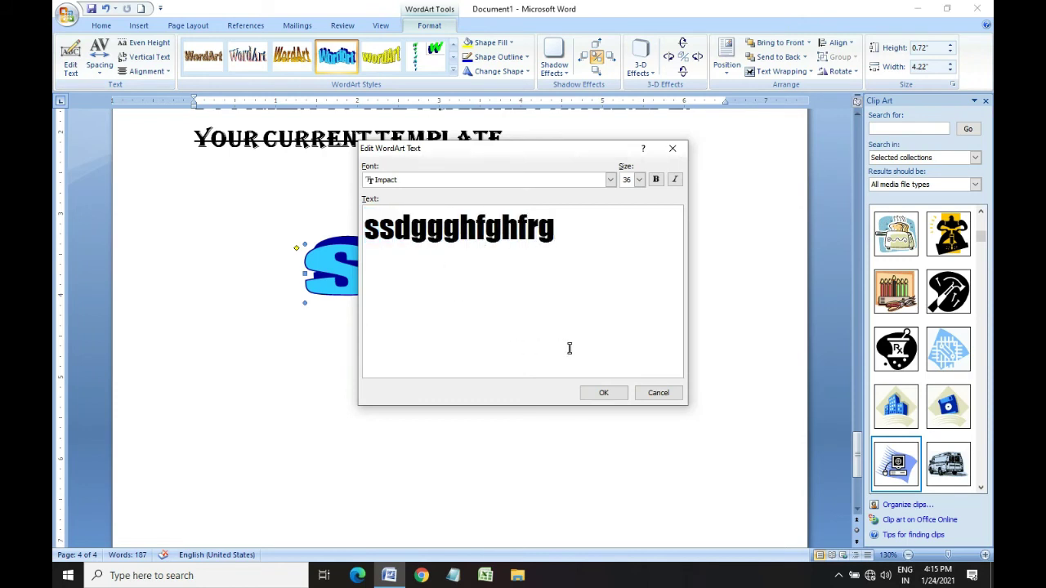
left_click(602, 393)
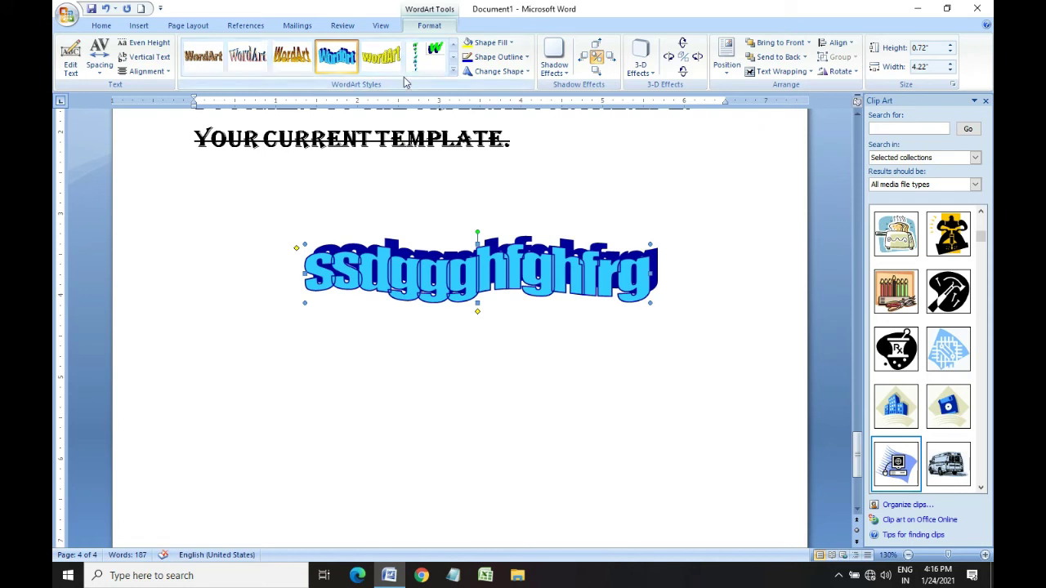
left_click(453, 70)
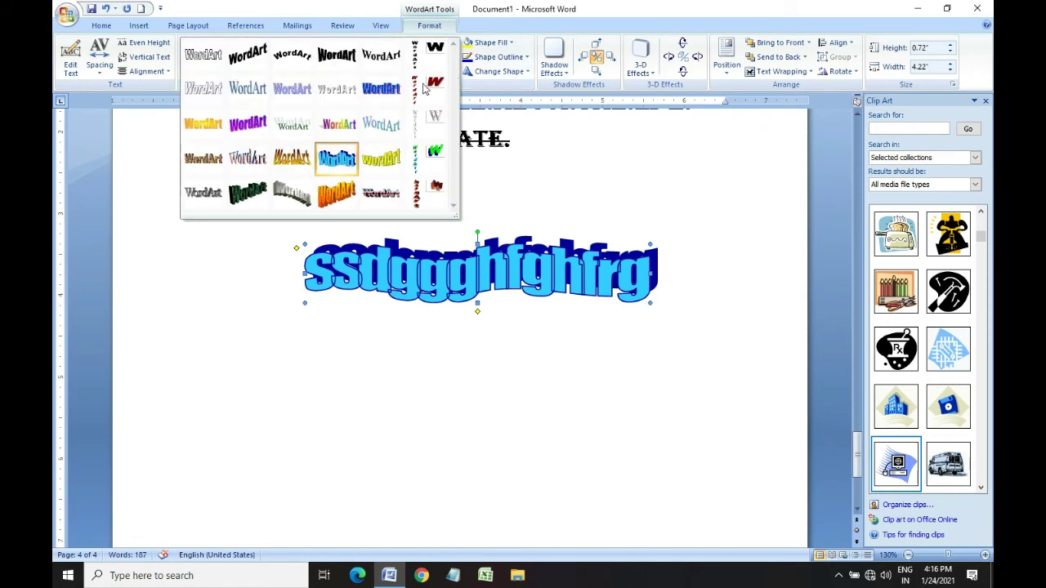
left_click(247, 125)
left_click(540, 446)
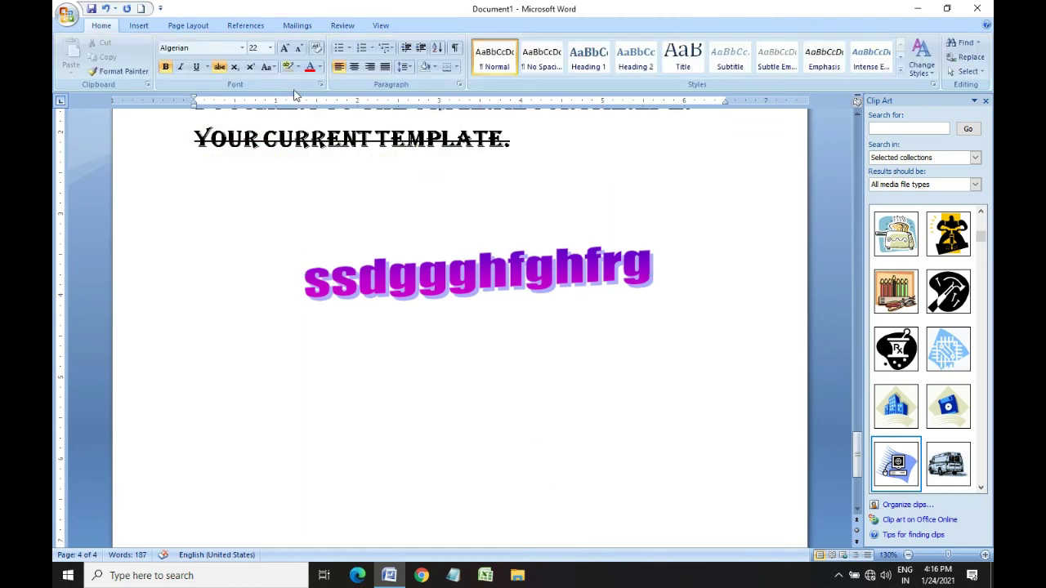
left_click(139, 25)
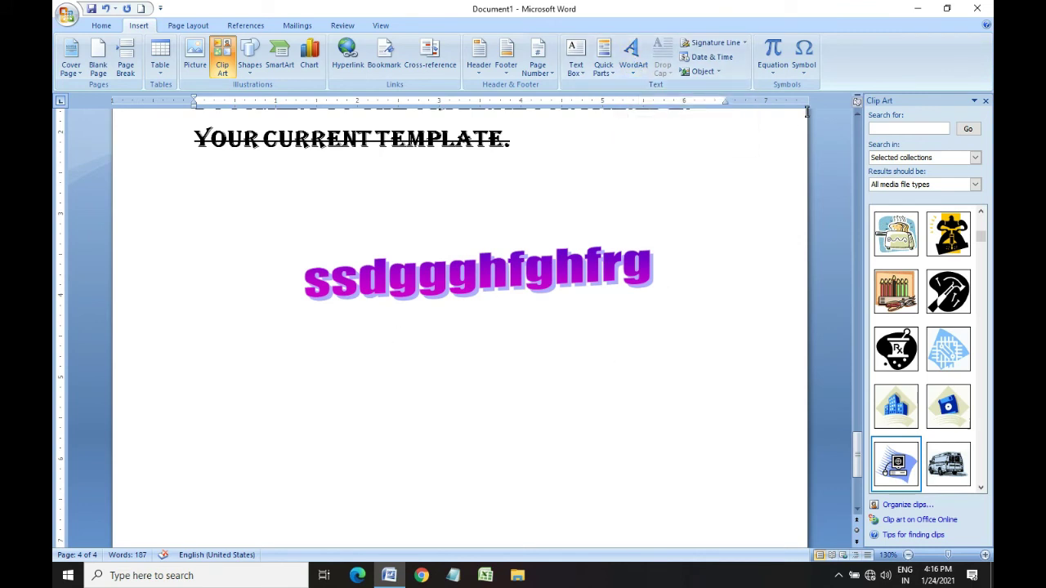
left_click(773, 52)
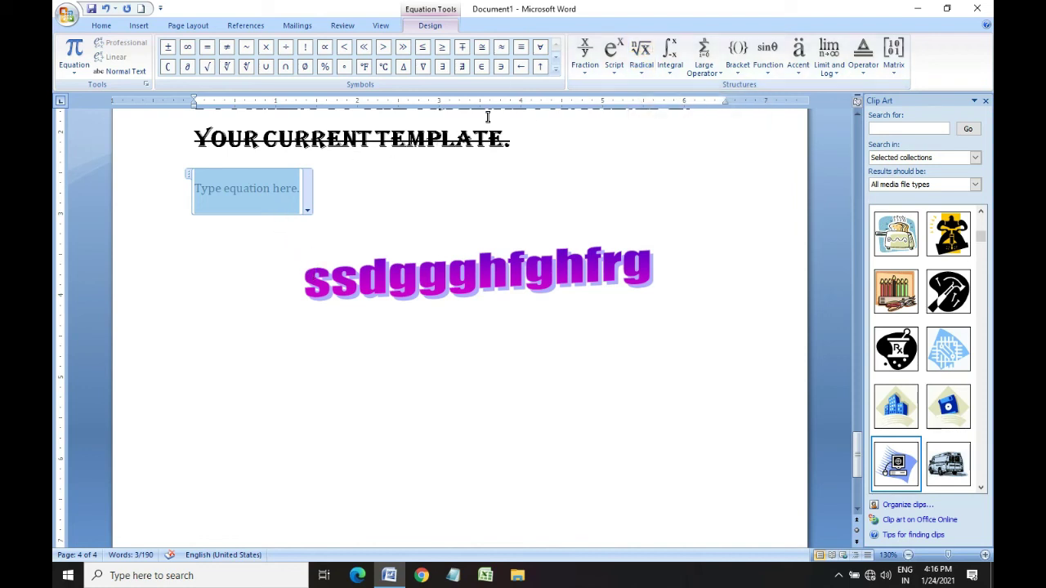
left_click(612, 51)
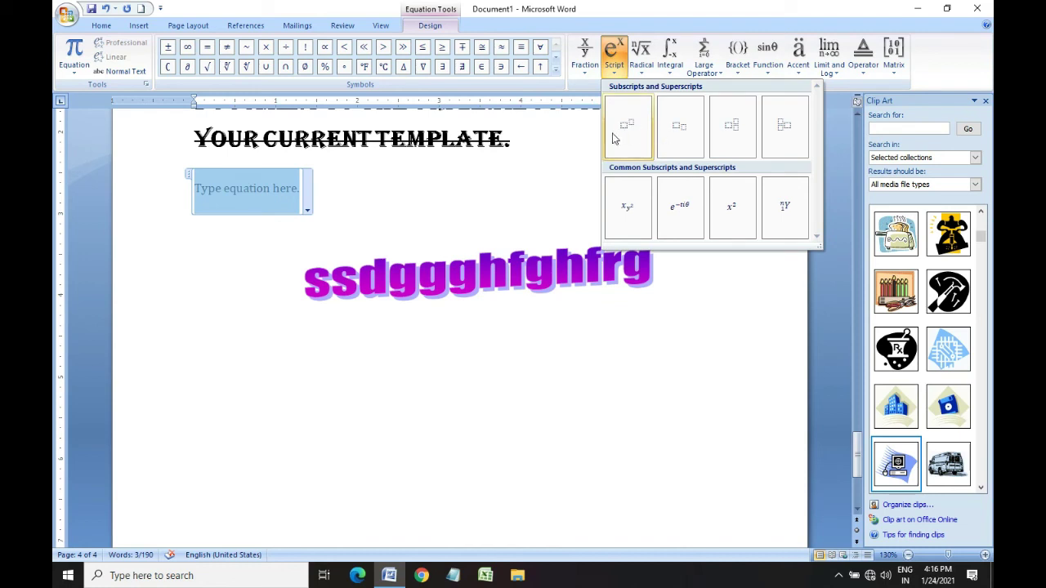
left_click(626, 129)
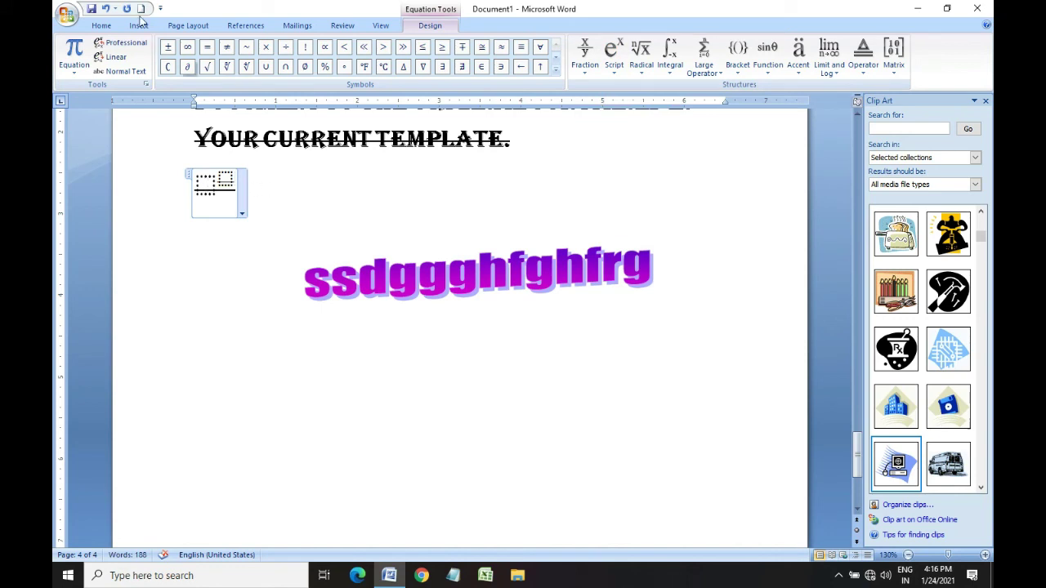
left_click(101, 26)
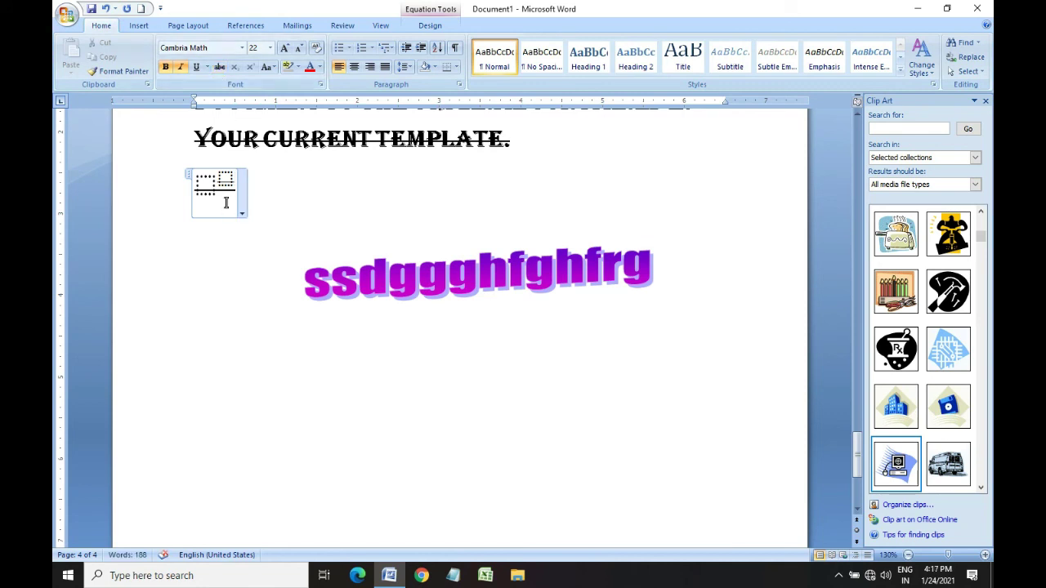
key("BackSpace")
key("BackSpace")
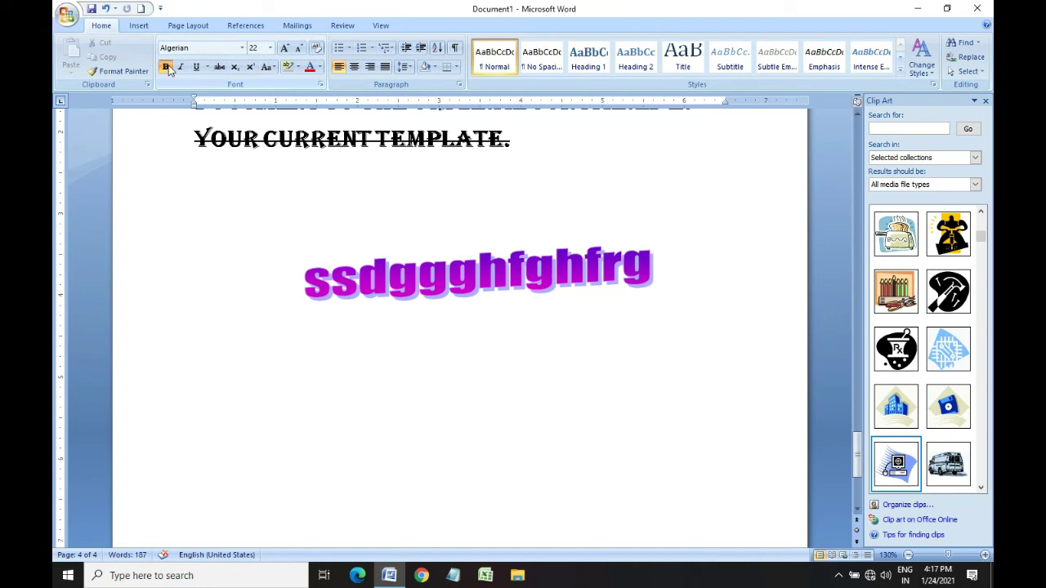
left_click(139, 26)
Build an equation of three superscript terms separated by '=' and '+ 2ab +'
left_click(773, 53)
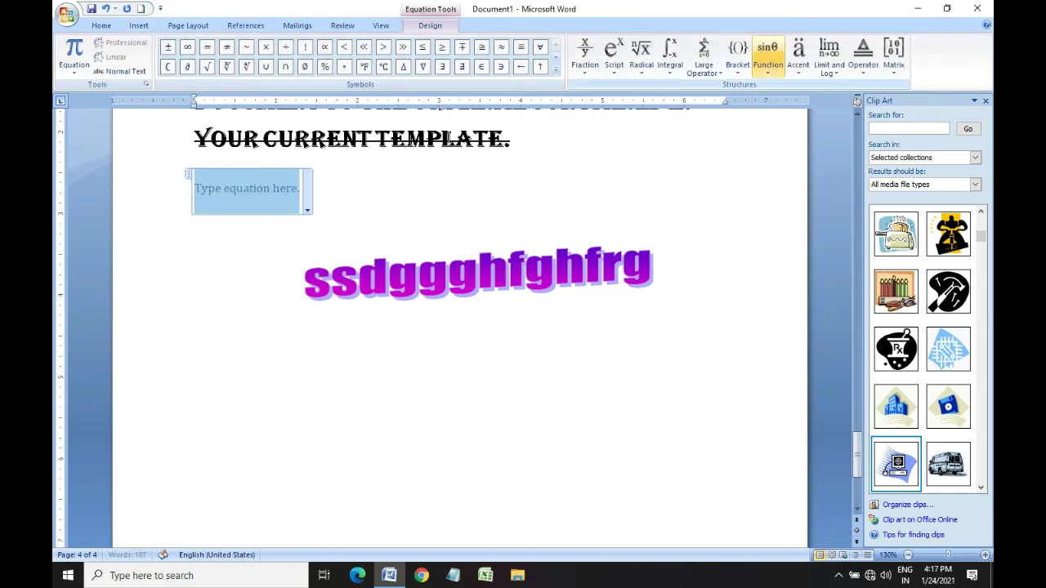
left_click(617, 59)
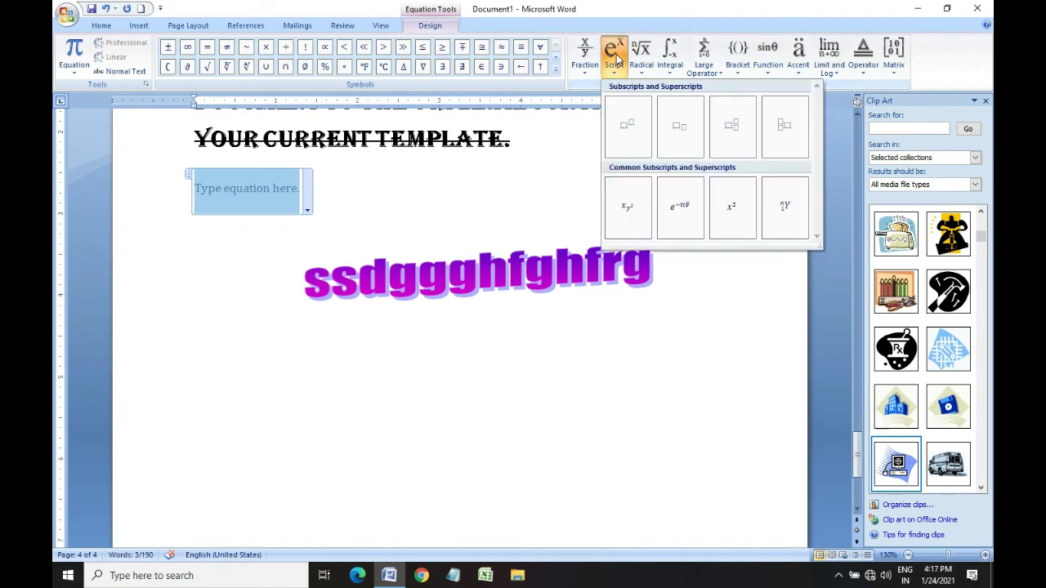
left_click(623, 127)
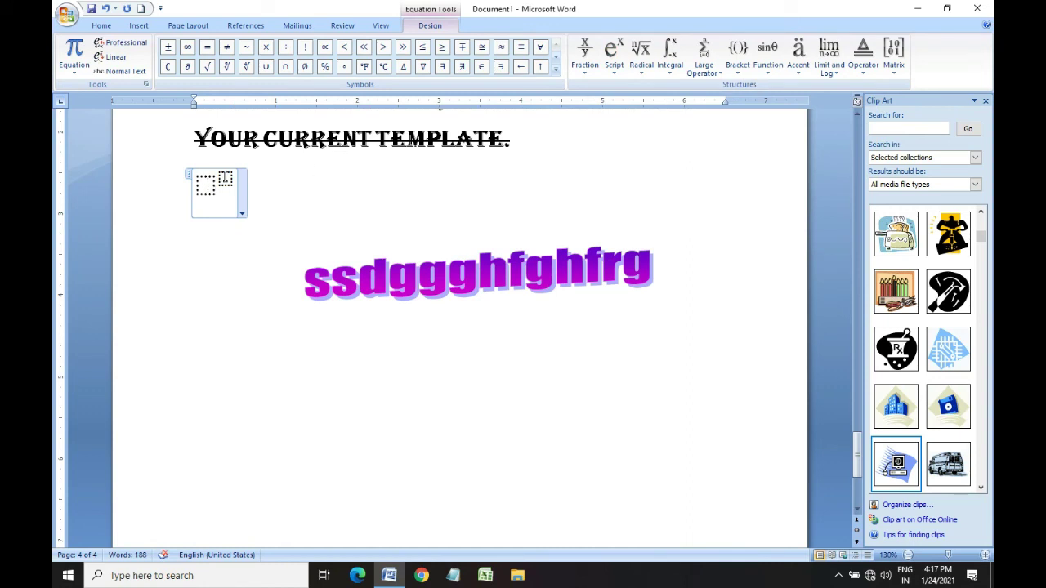
type("=")
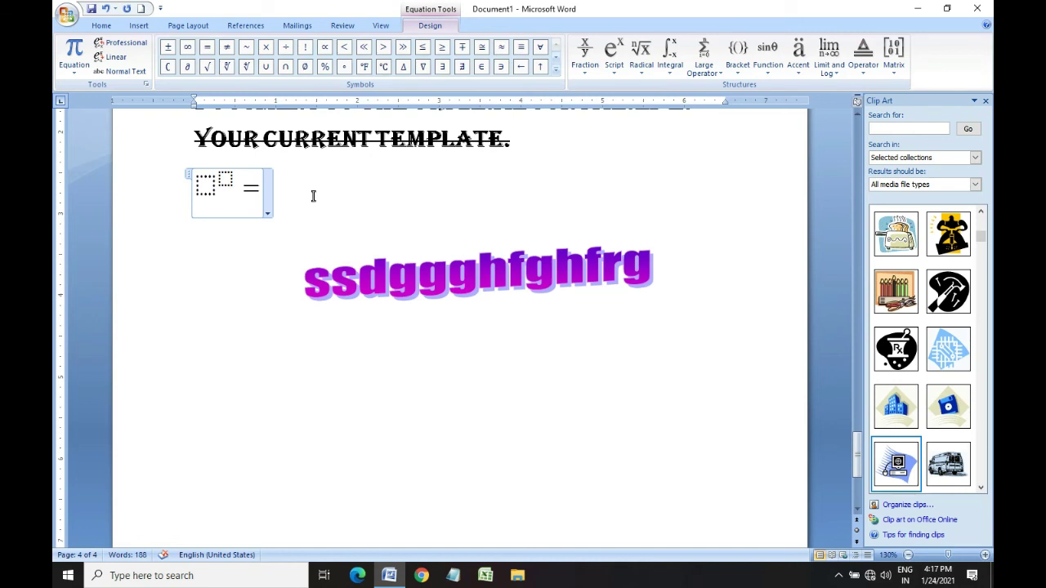
left_click(614, 53)
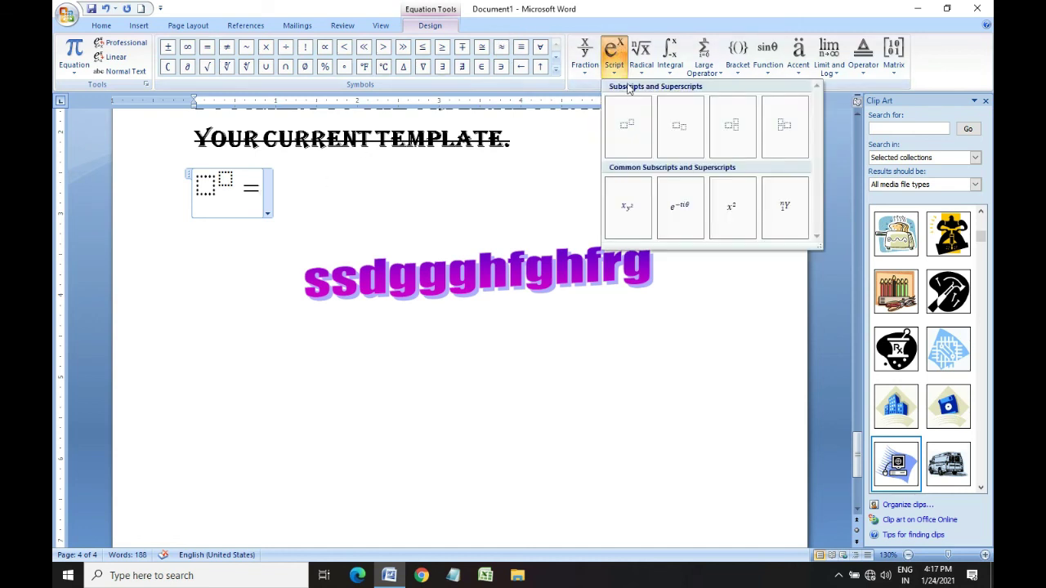
left_click(630, 119)
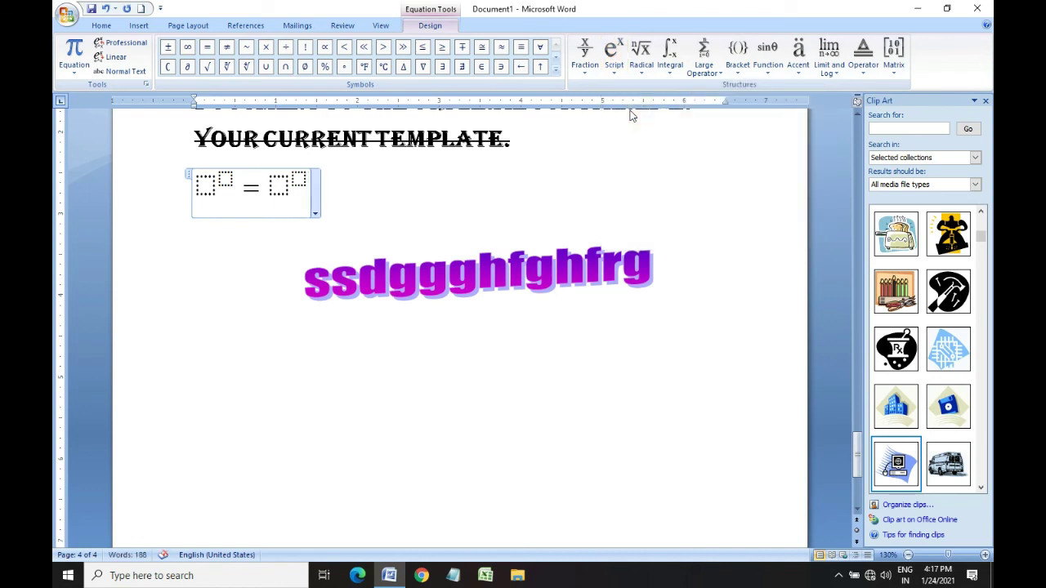
type("+ ")
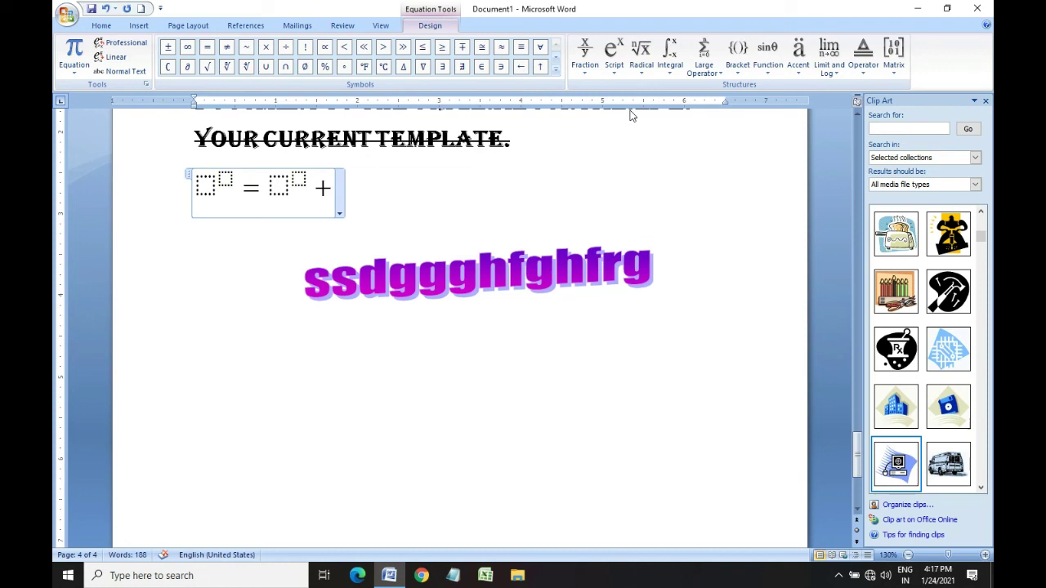
type("2ab +")
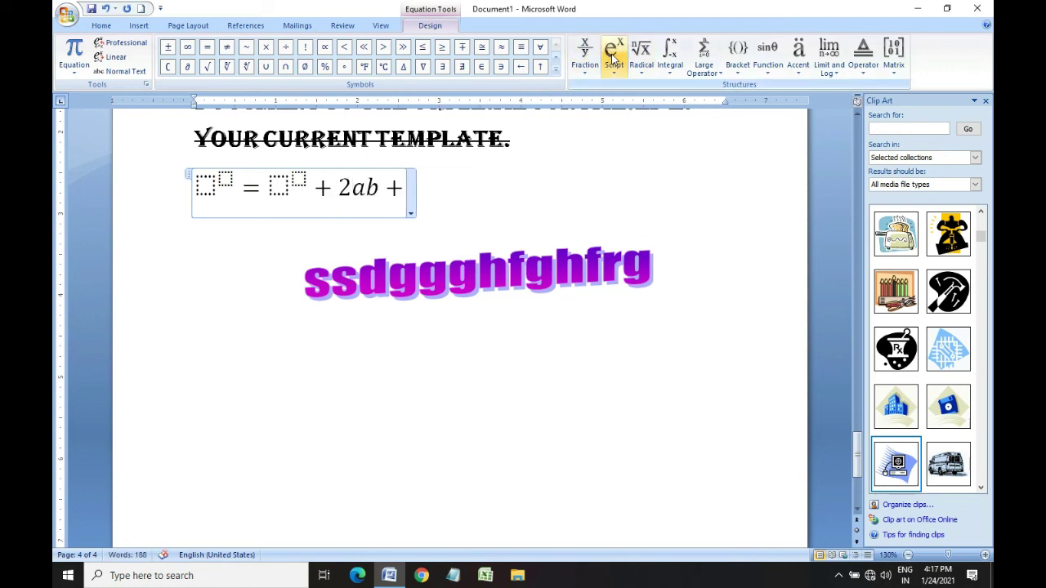
left_click(612, 56)
left_click(623, 124)
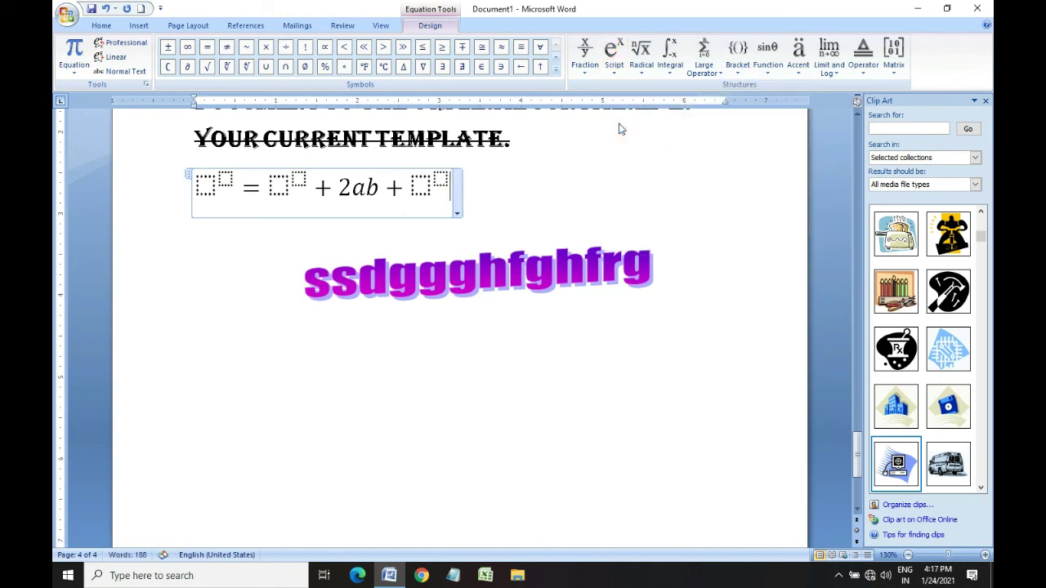
Fill the placeholders with (a + b)², a² and b²
left_click(206, 187)
type("(a")
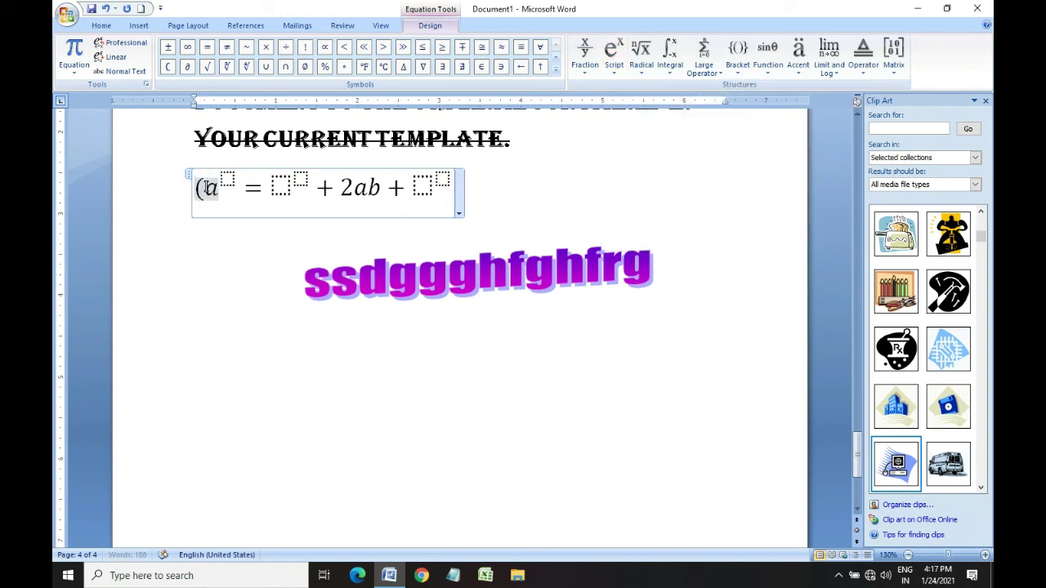
type(" + b)")
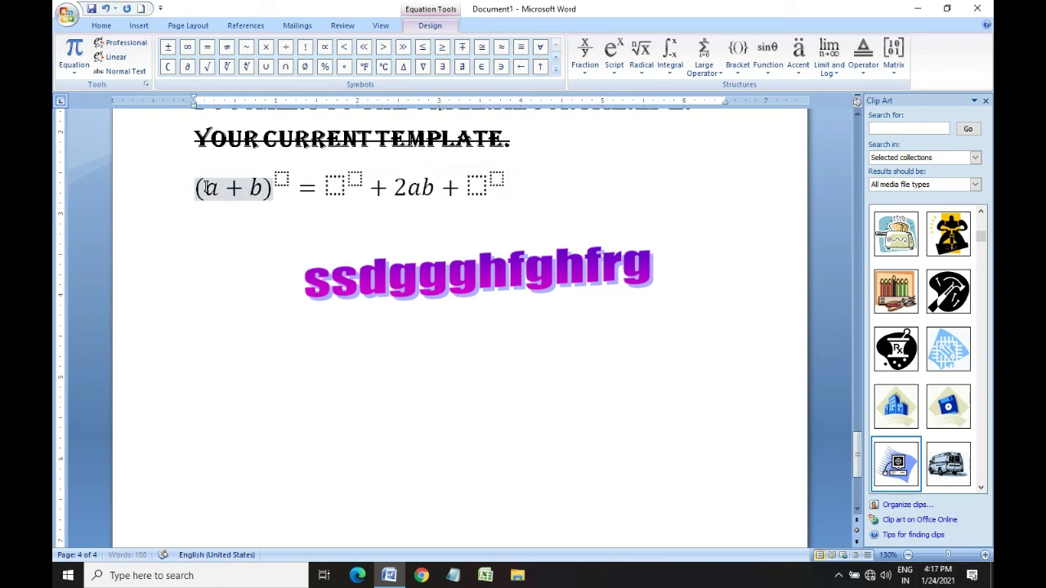
left_click(280, 179)
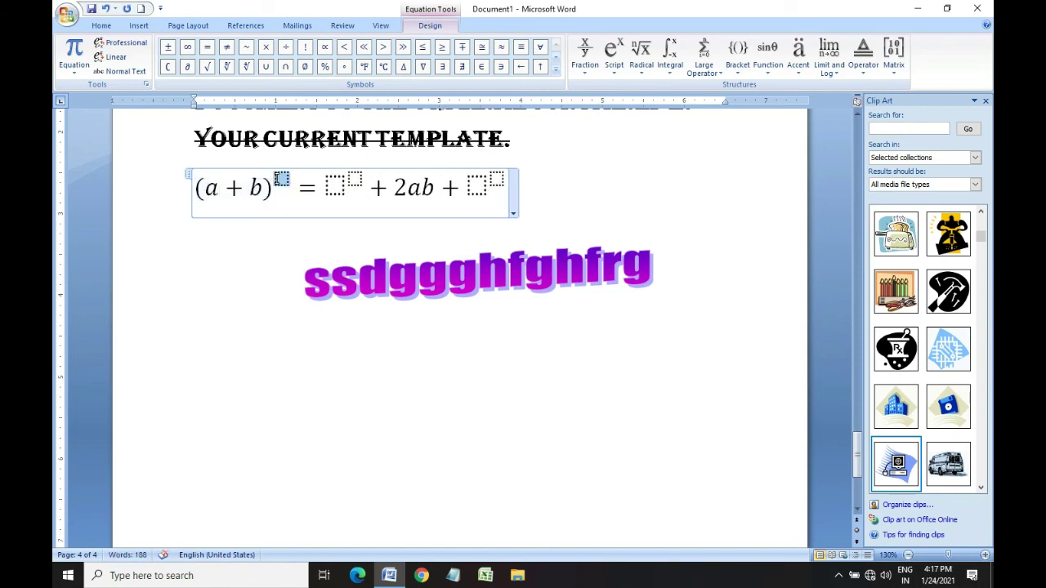
type("2")
left_click(328, 185)
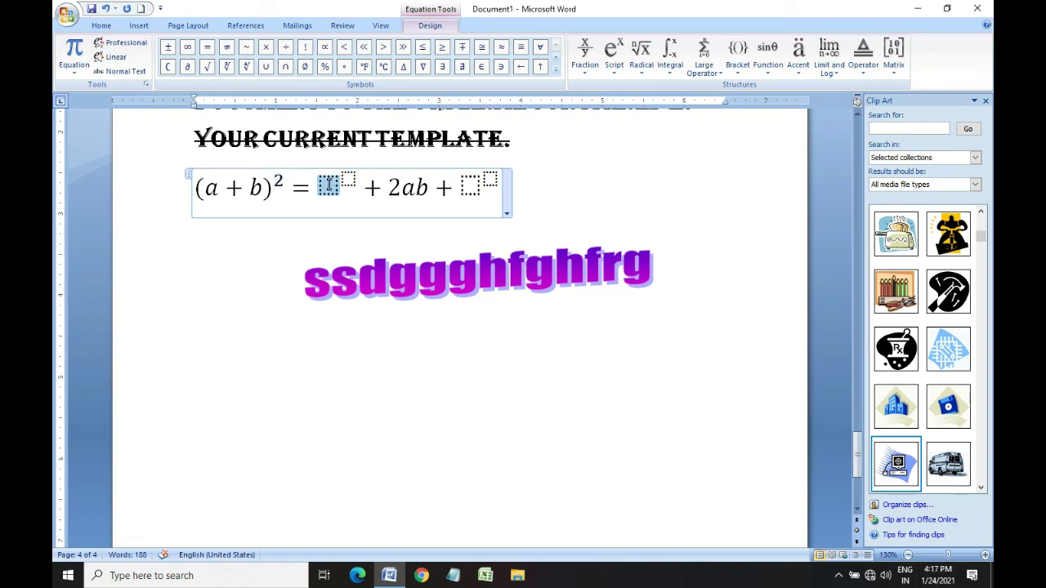
type("a")
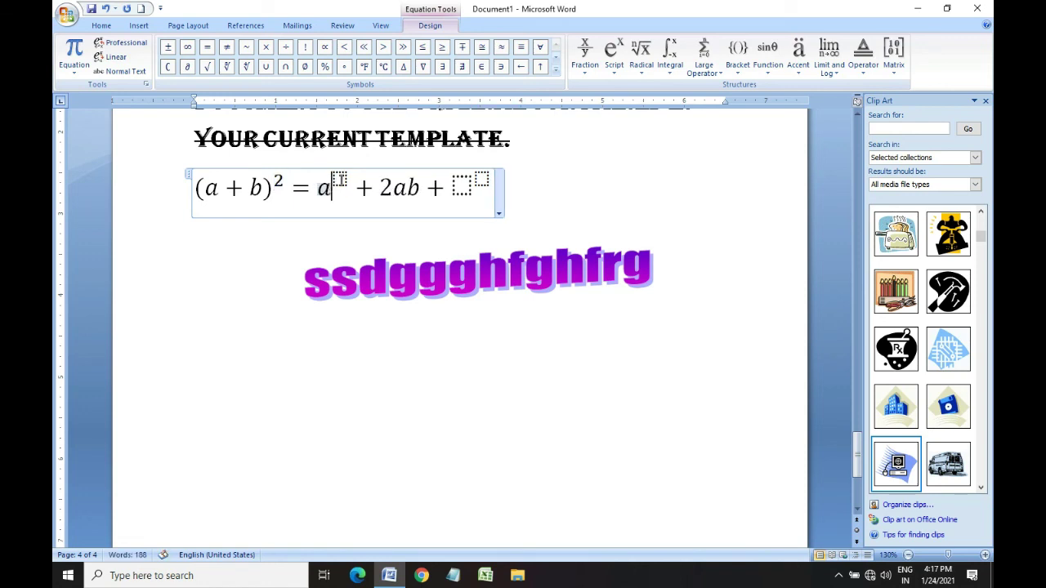
left_click(339, 178)
type("2")
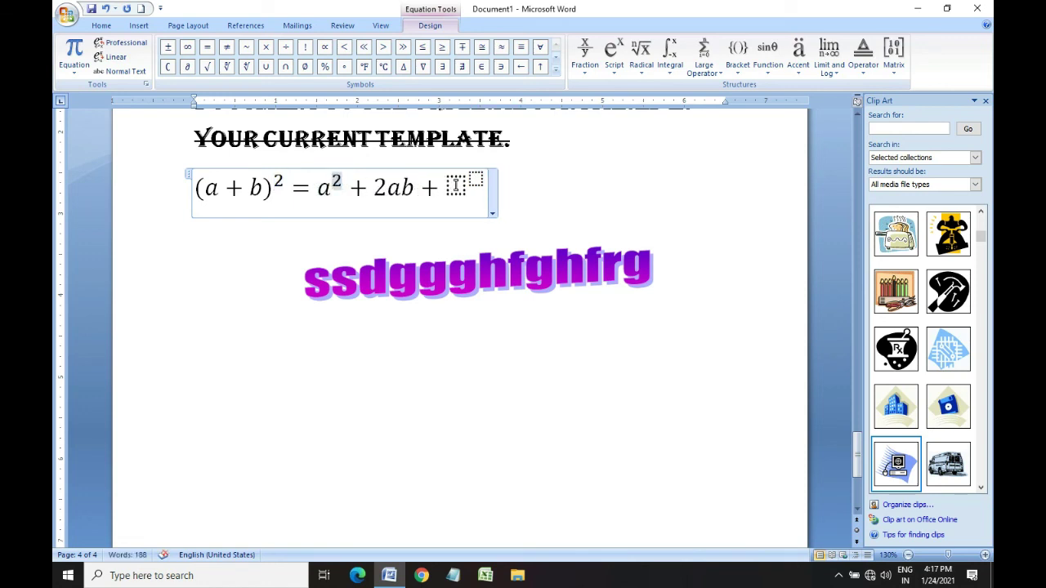
left_click(456, 184)
type("b")
left_click(466, 178)
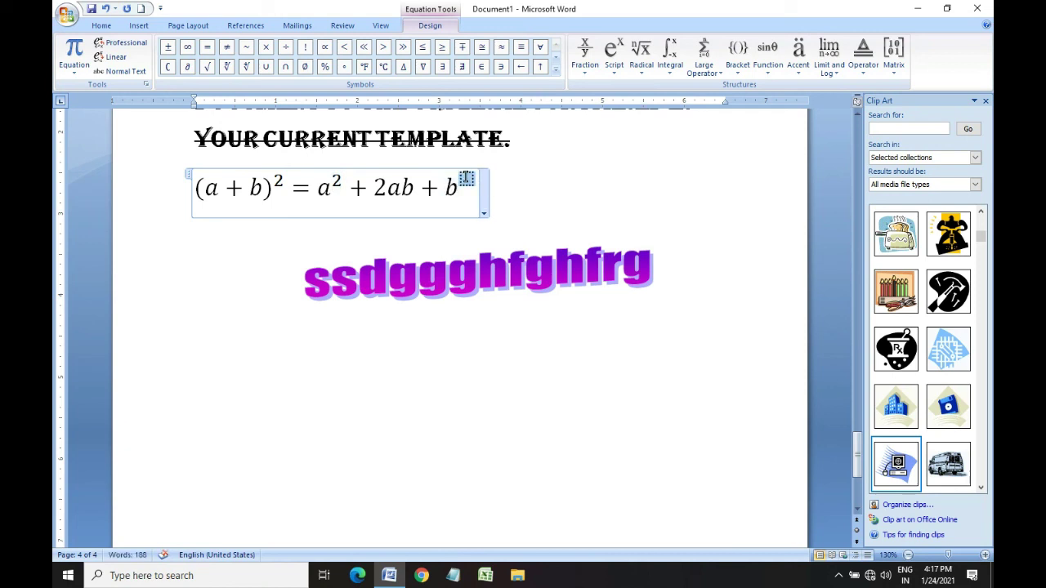
type("2")
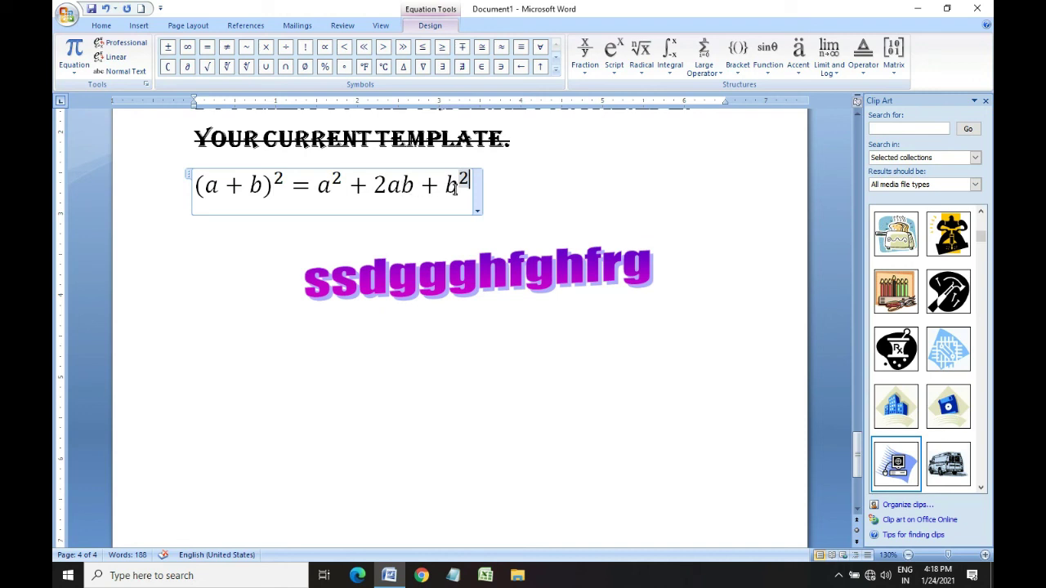
Start a new empty equation on a line below the expanded (a + b)² equation
left_click(526, 187)
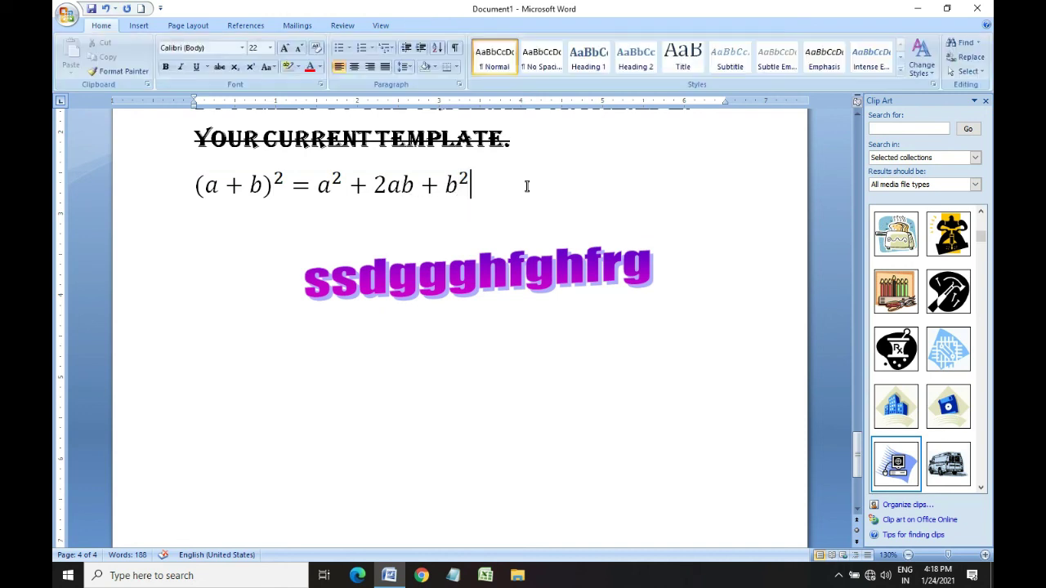
key("Return")
key("ctrl+equal")
left_click(141, 27)
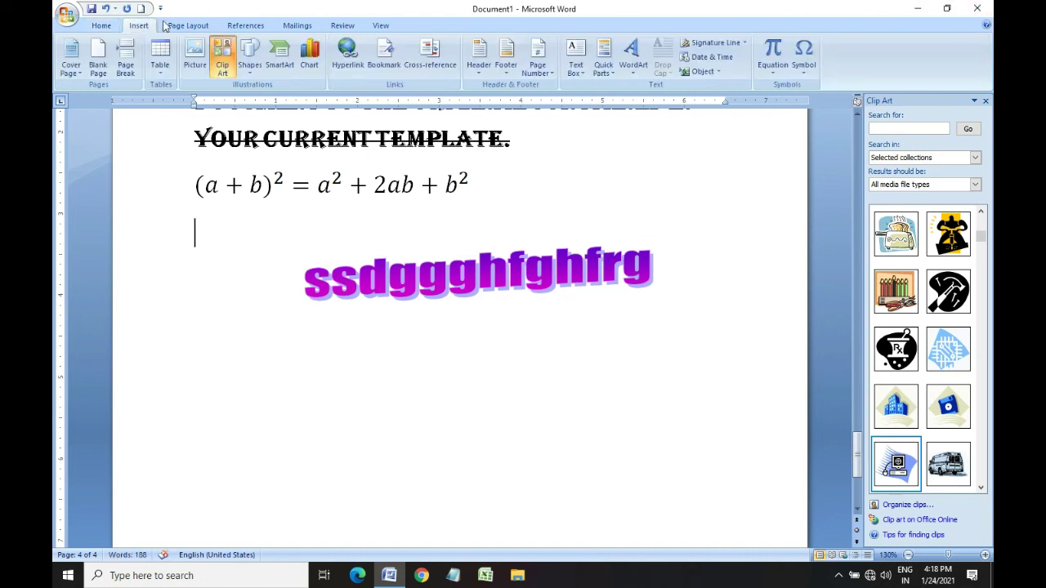
left_click(770, 55)
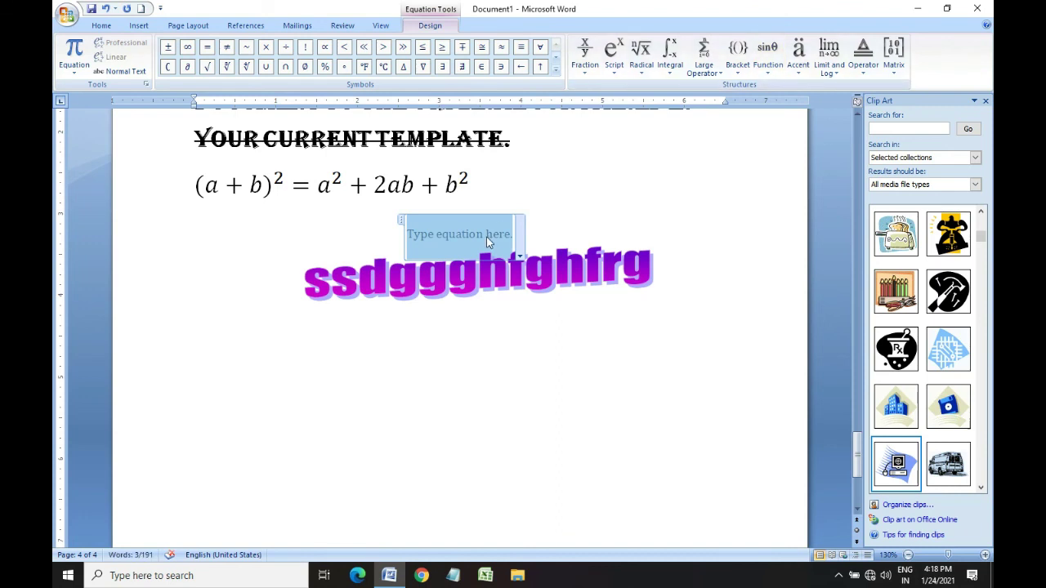
Build a stacked fraction with superscript layouts in both numerator and denominator
left_click(587, 54)
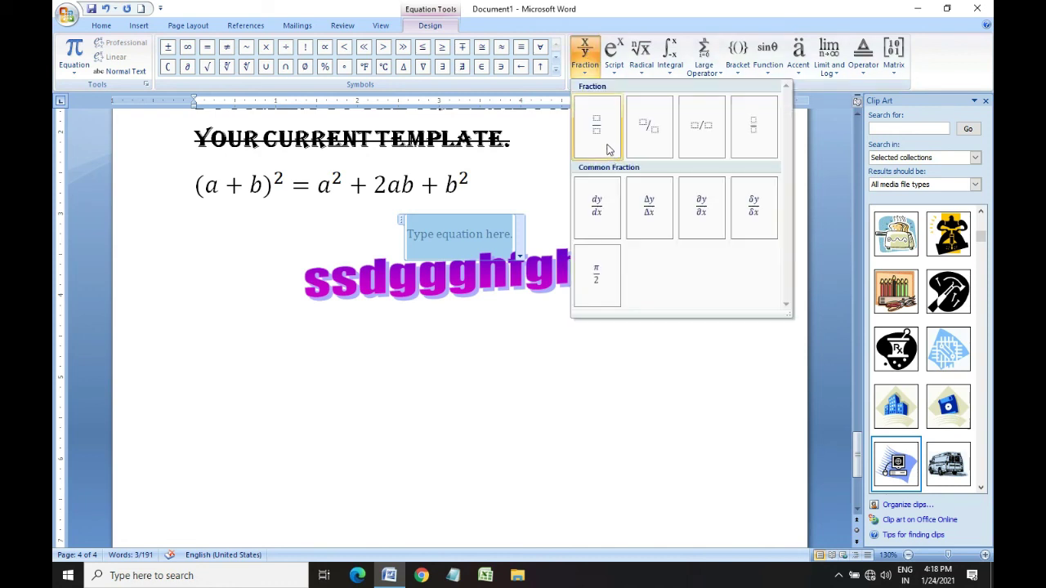
left_click(600, 118)
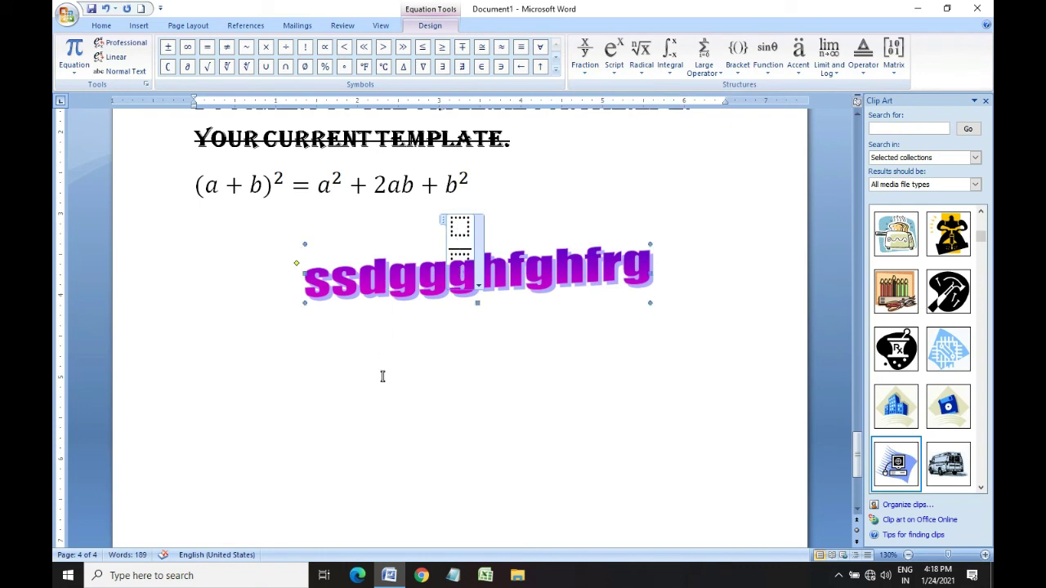
left_click(380, 431)
left_click(202, 221)
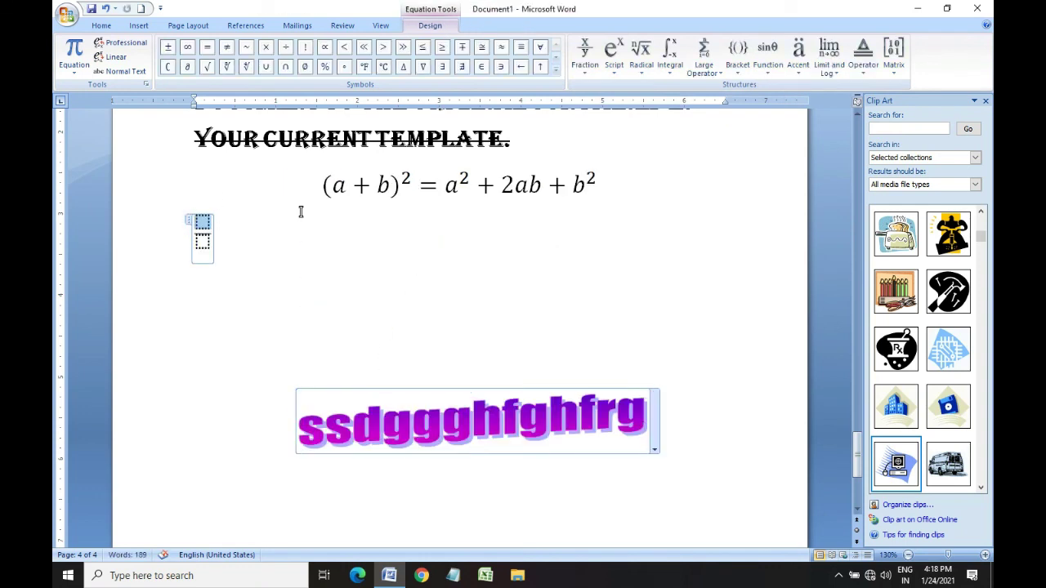
left_click(614, 51)
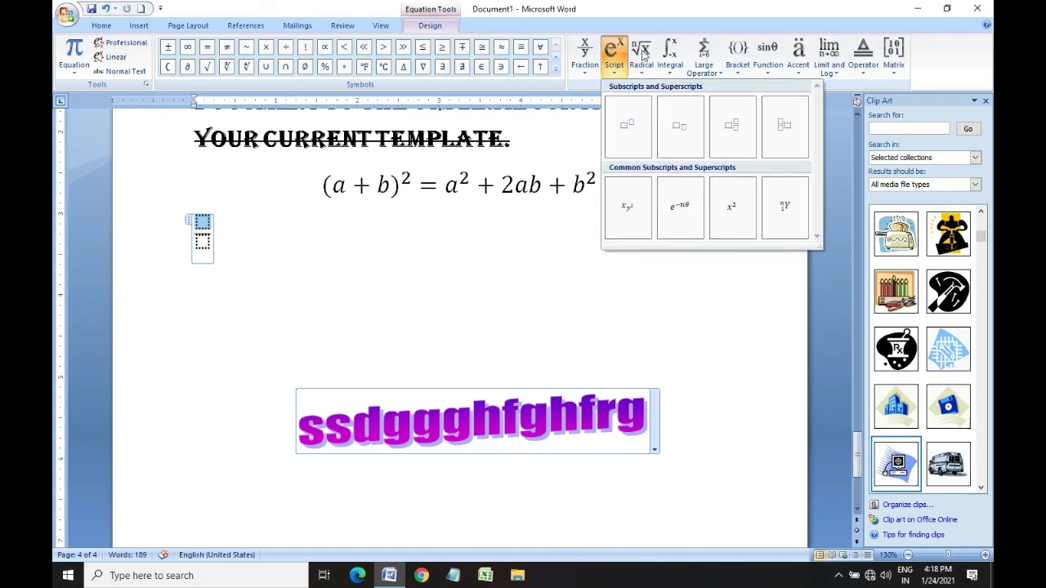
left_click(627, 121)
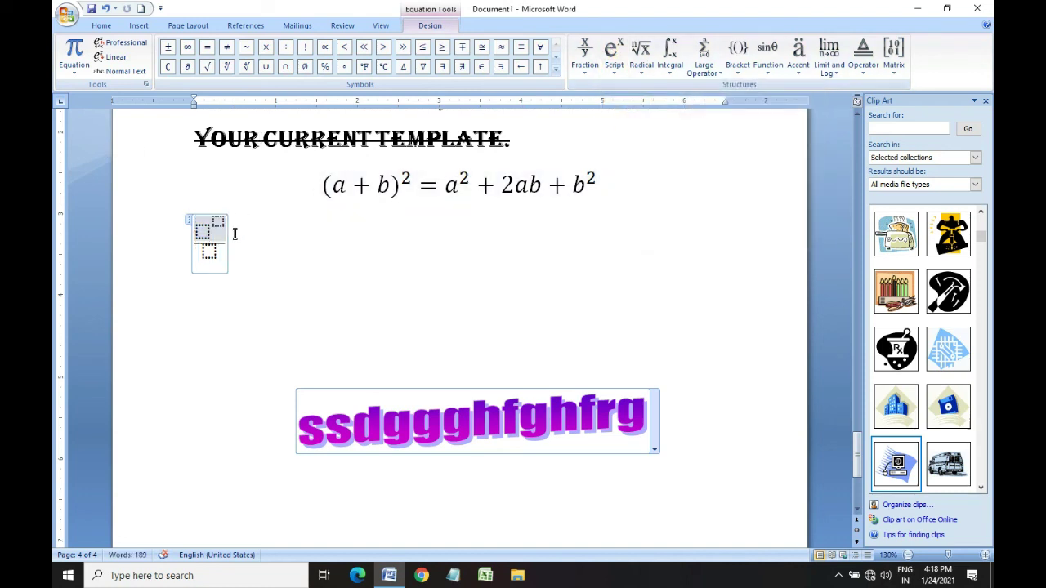
left_click(204, 252)
left_click(614, 51)
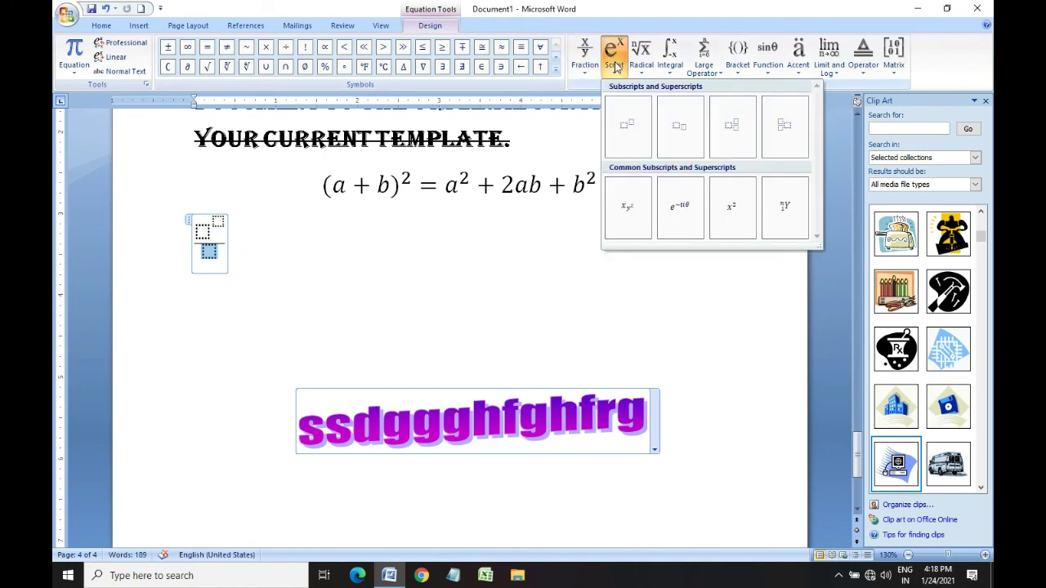
left_click(623, 124)
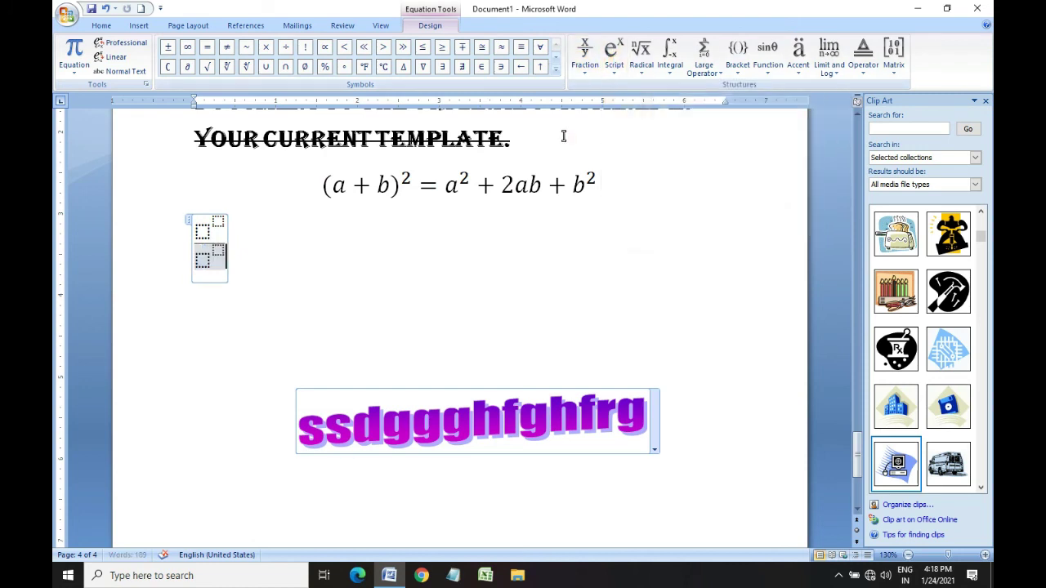
Fill in the fraction as a² over b²
left_click(199, 232)
type("a")
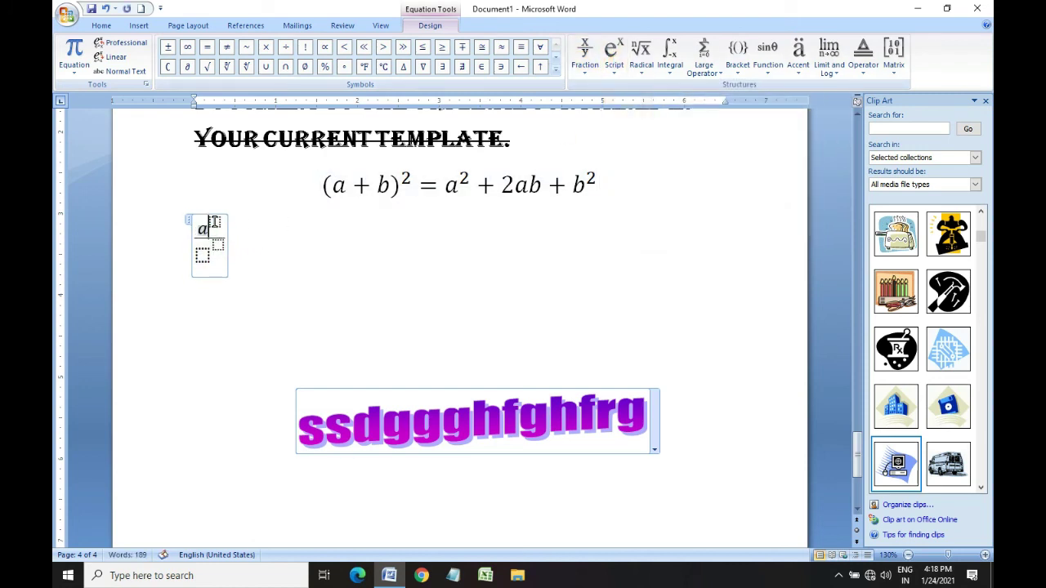
left_click(214, 223)
type("2")
left_click(202, 254)
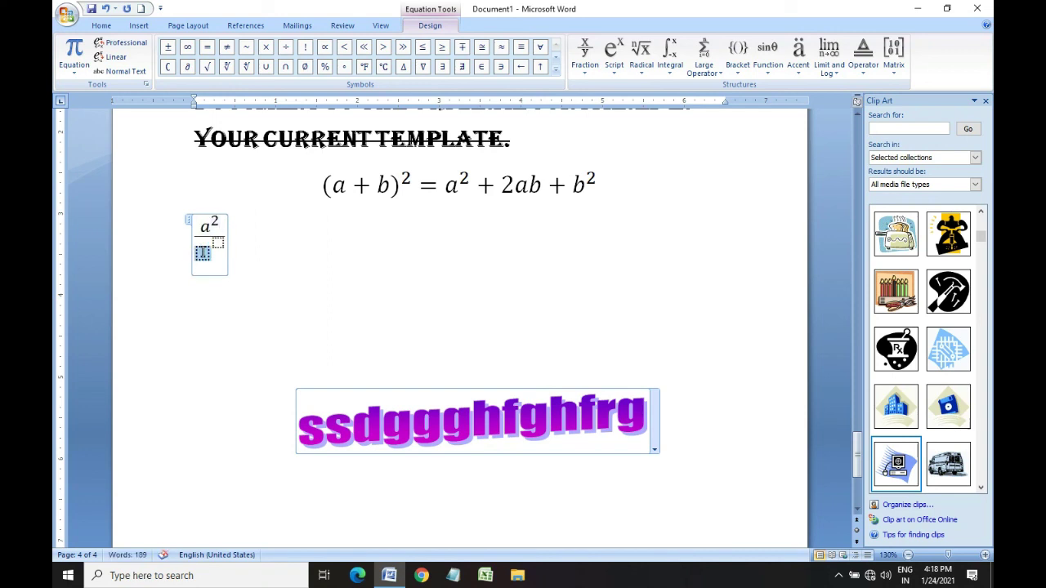
type("b")
left_click(210, 243)
type("2")
left_click(309, 239)
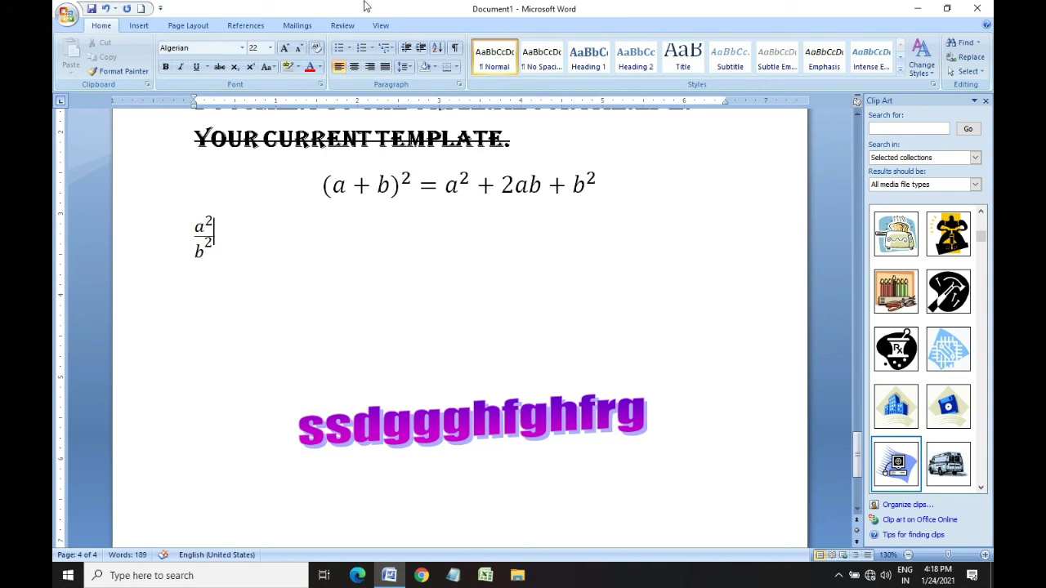
left_click(138, 25)
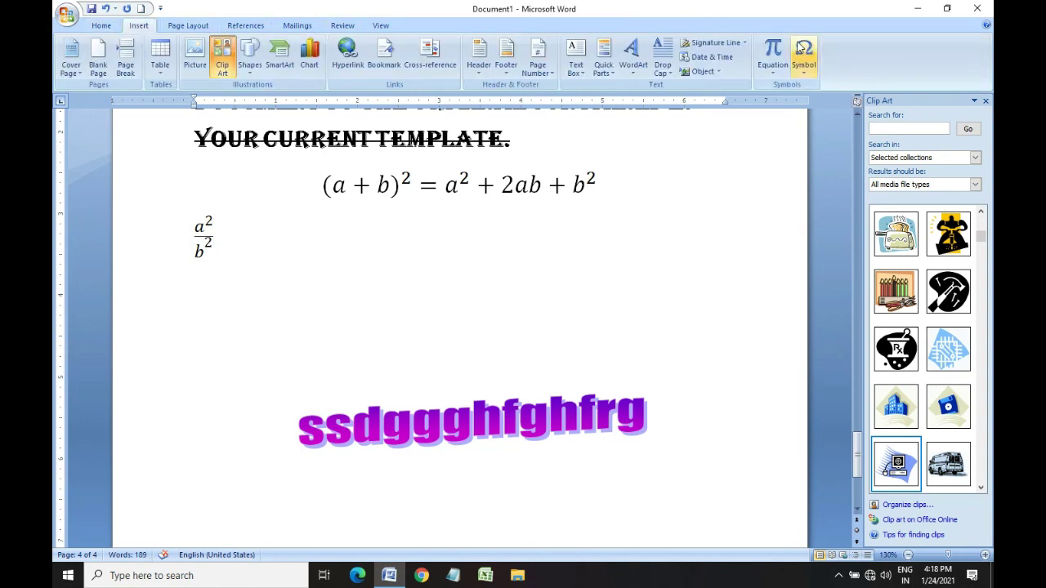
left_click(775, 54)
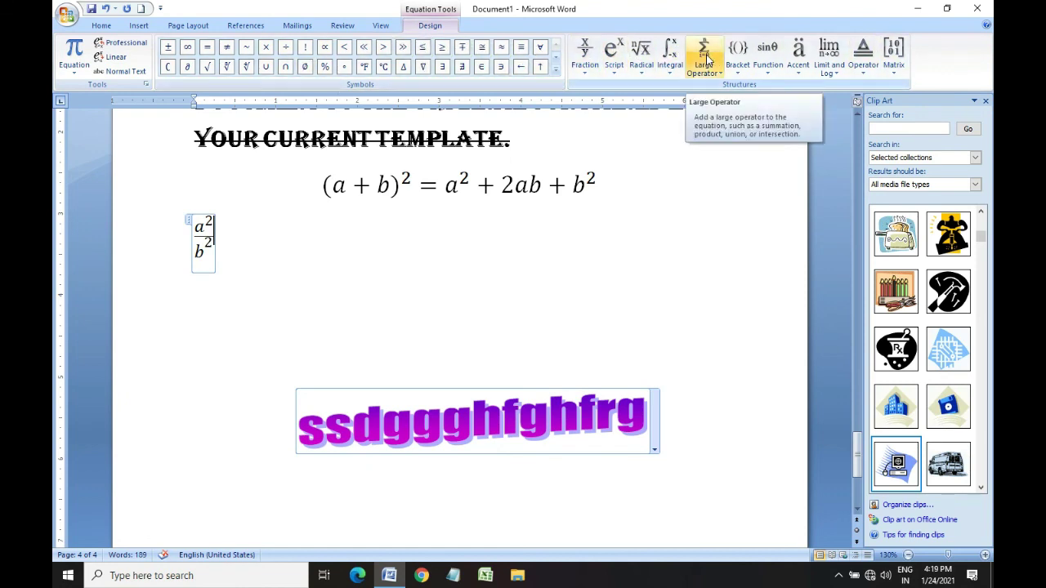
left_click(147, 25)
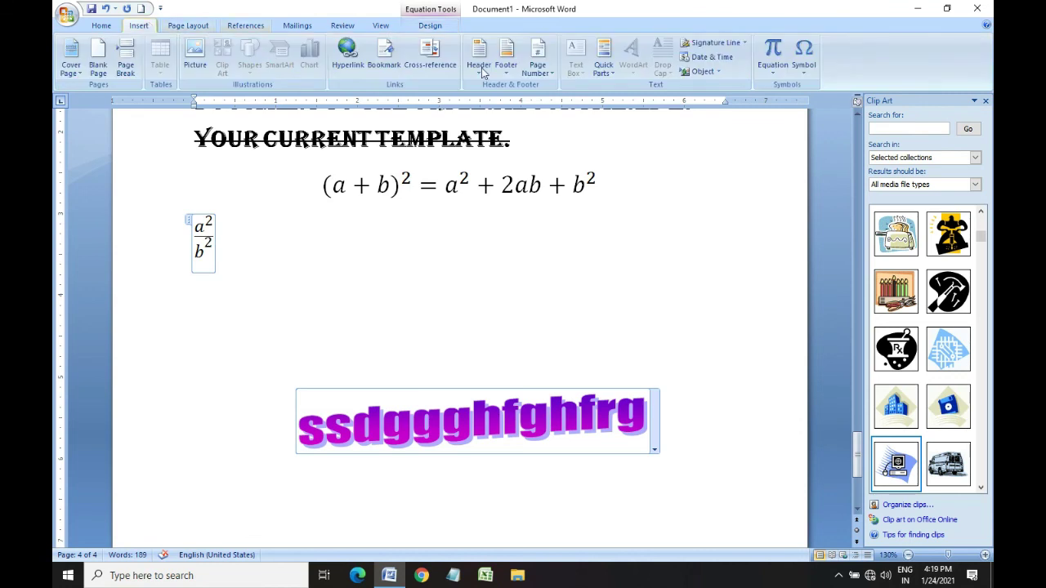